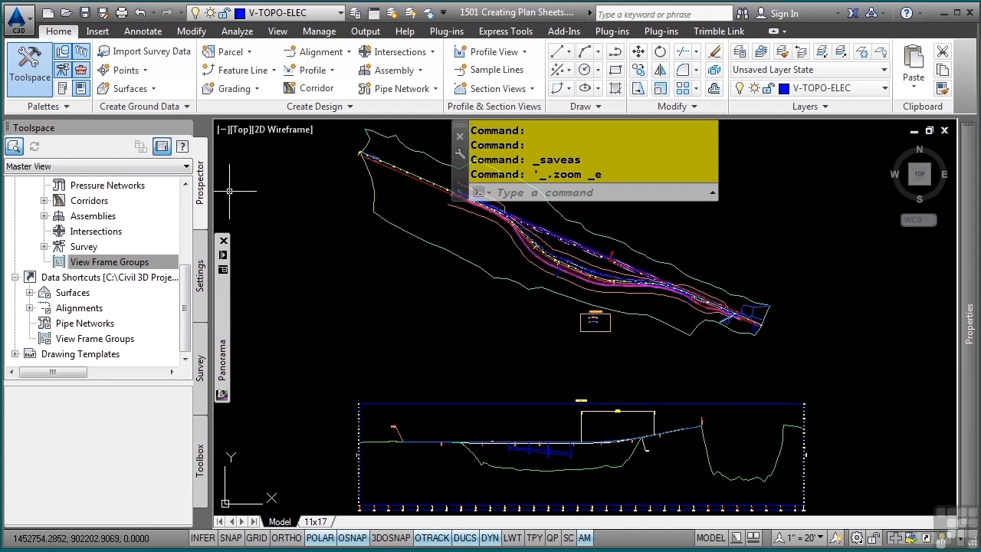
# - Open the command settings of CreateSheets from the View Frame Group commands in the drawing settings
pyautogui.click(202, 254)
pyautogui.scroll(-7, 106, 290)
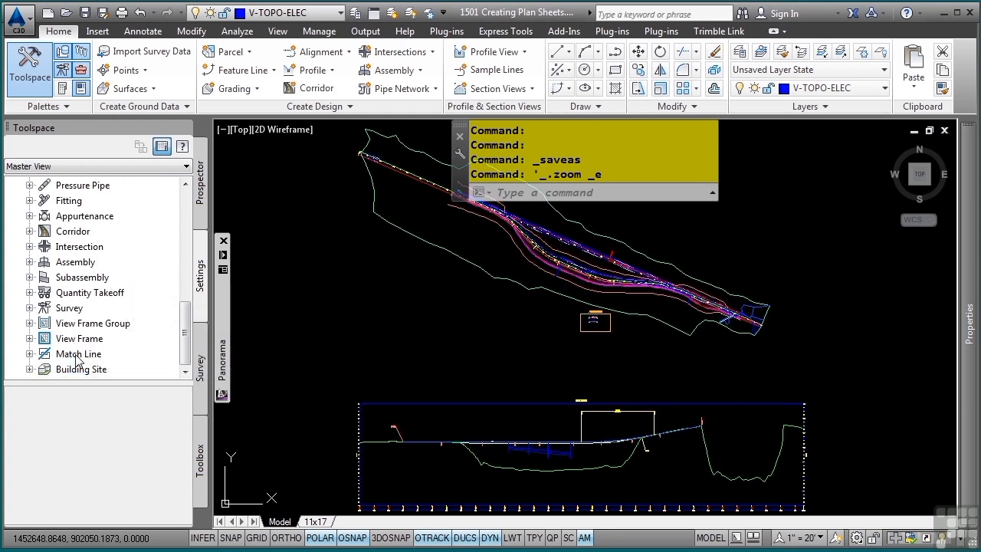
pyautogui.click(44, 323)
pyautogui.click(30, 323)
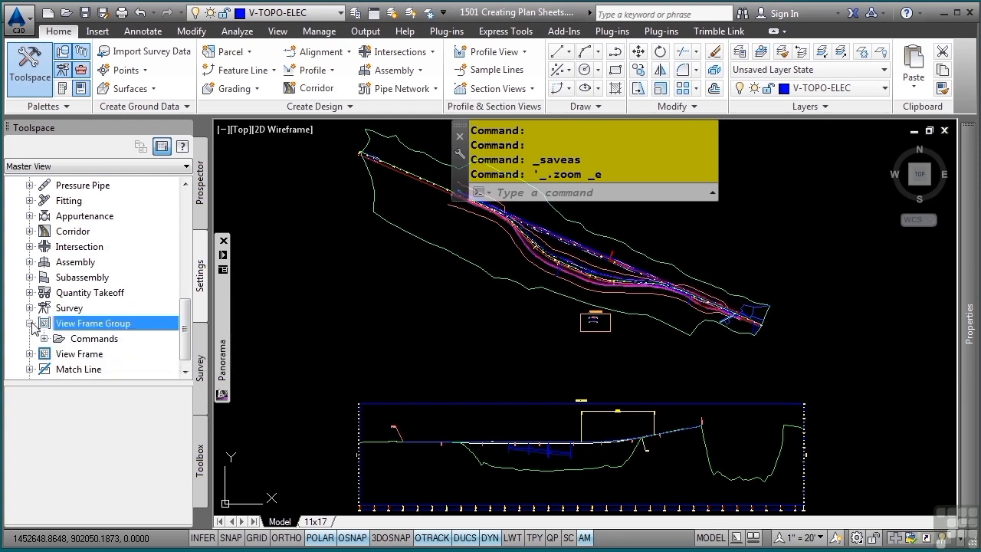
pyautogui.click(44, 338)
pyautogui.scroll(-1, 61, 347)
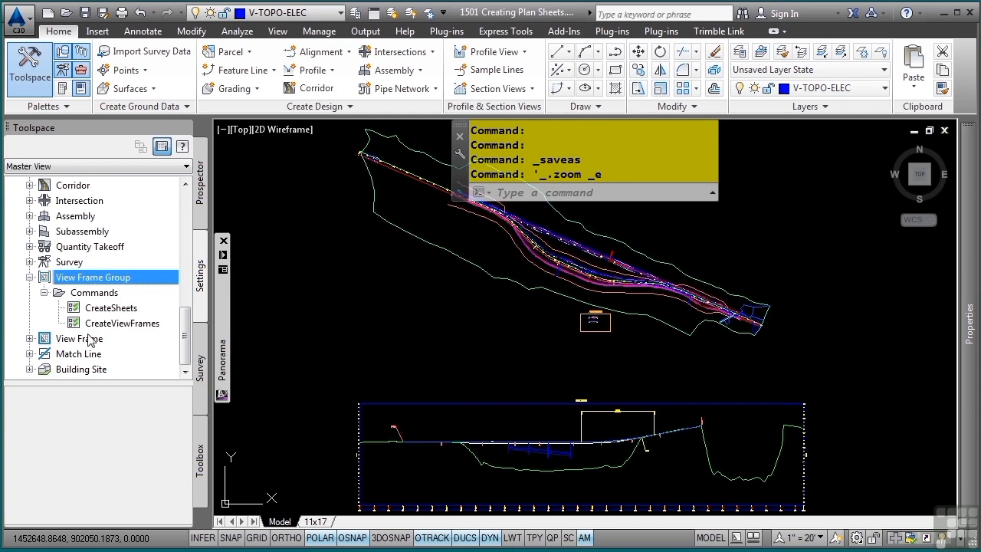
pyautogui.rightClick(109, 310)
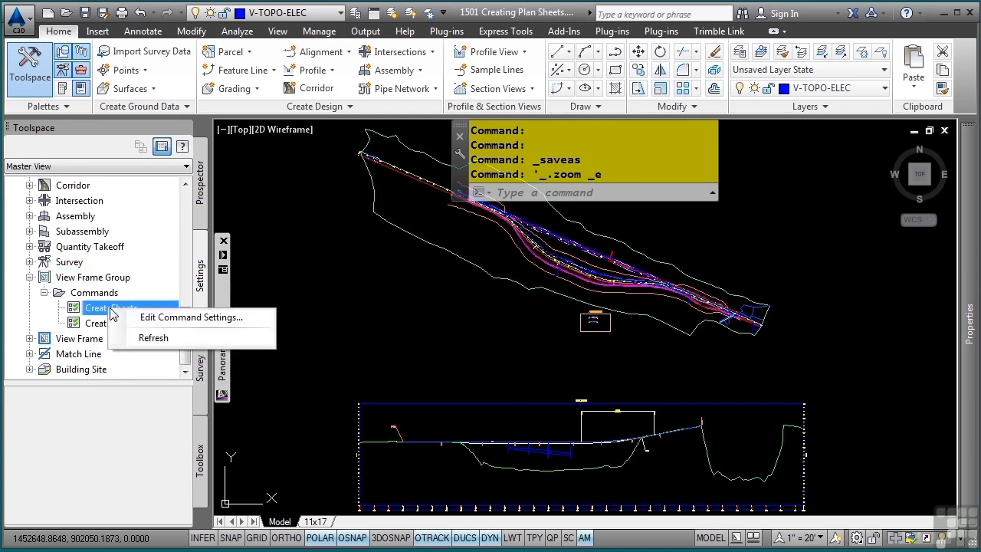
pyautogui.click(130, 317)
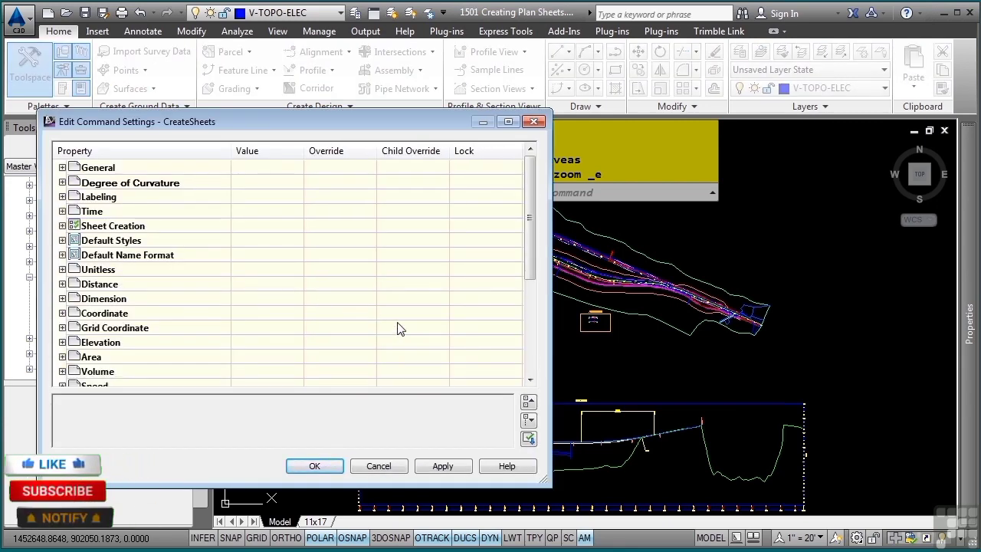
# - Expand all CreateSheets property groups, review the sheet creation and default style settings, and close them without changes
pyautogui.click(529, 420)
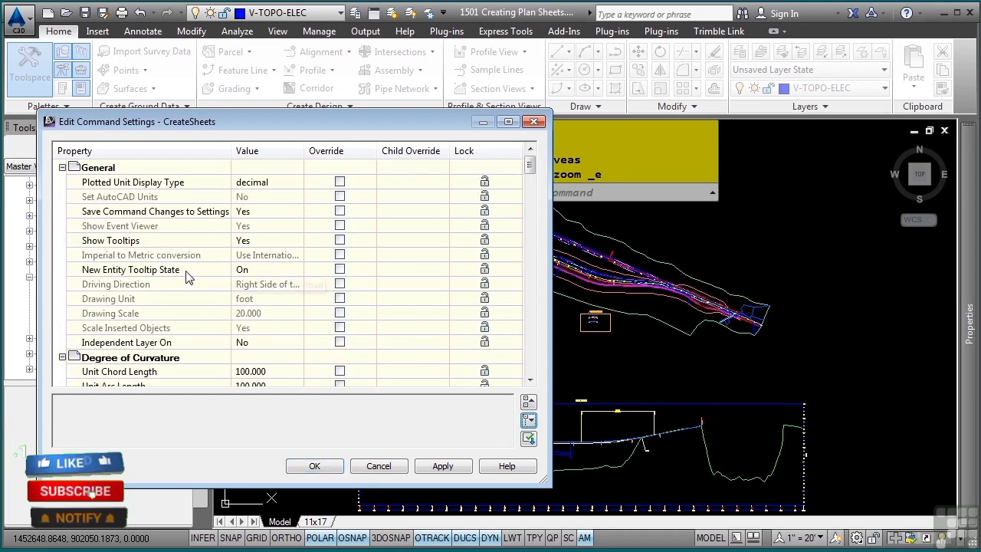
pyautogui.scroll(-4, 184, 277)
pyautogui.scroll(-5, 184, 277)
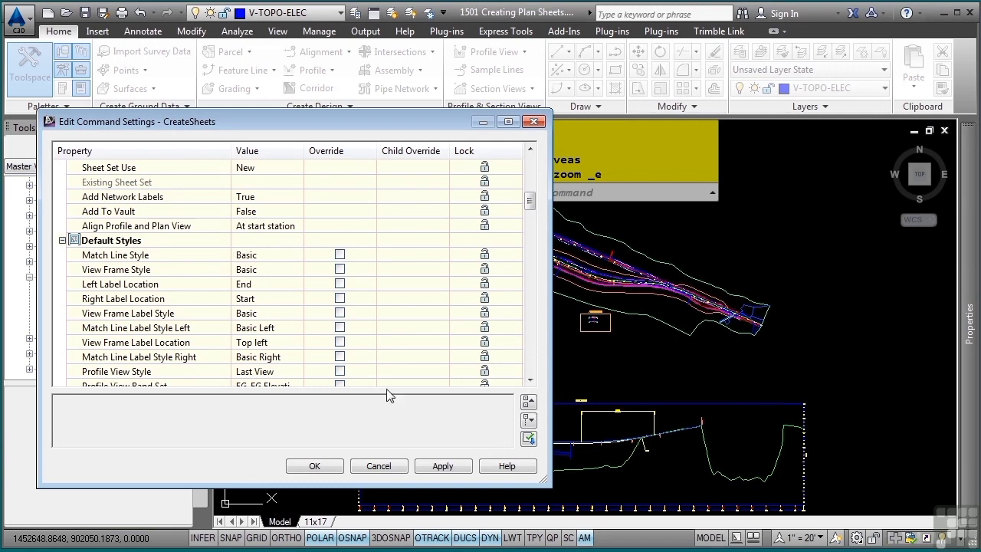
pyautogui.click(377, 466)
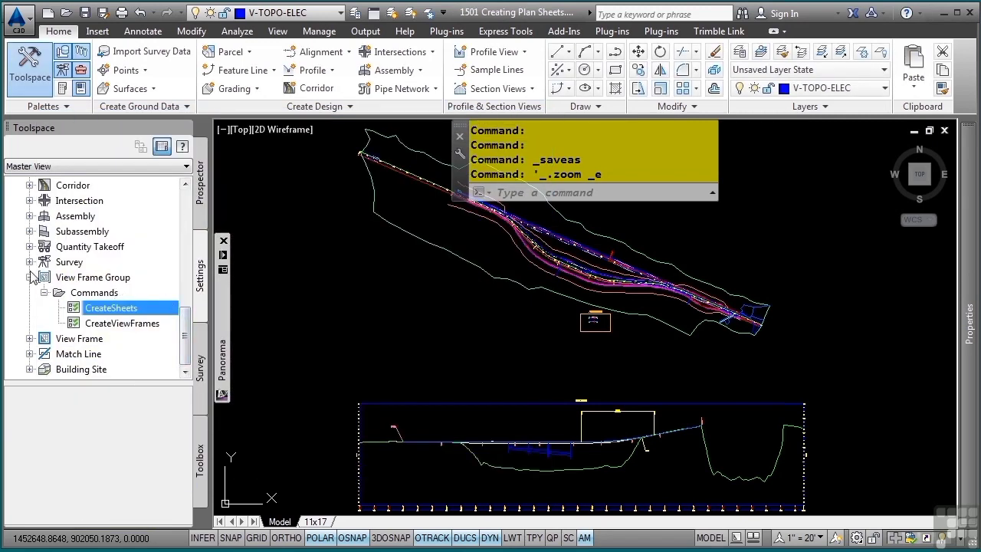
# - Inspect the display components of the Basic view frame style and close it without changes
pyautogui.click(30, 277)
pyautogui.click(30, 338)
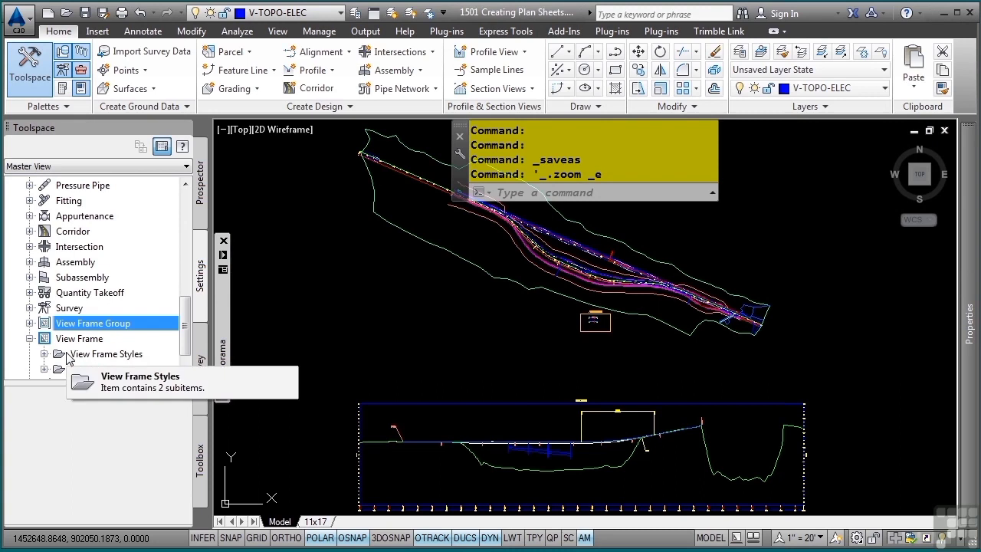
pyautogui.click(44, 354)
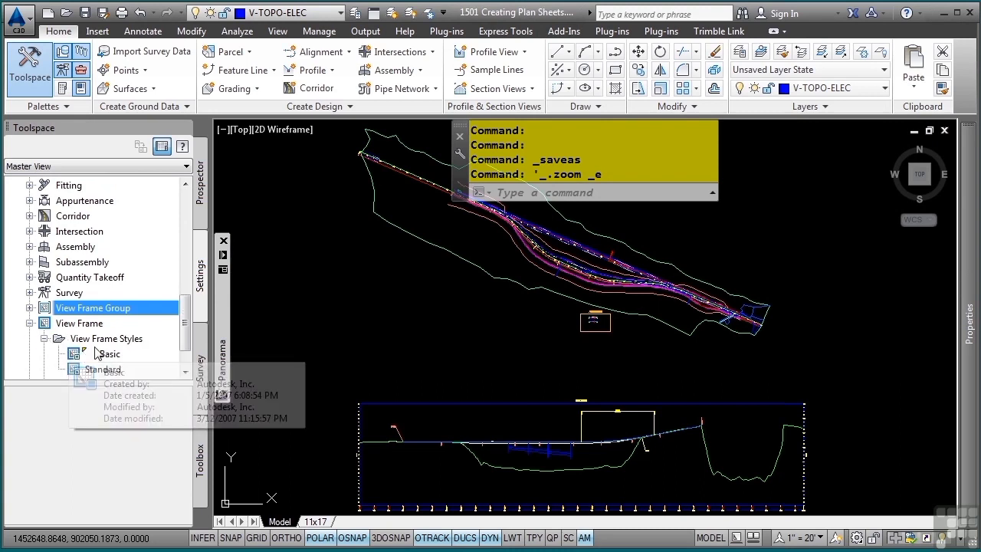
pyautogui.moveTo(97, 354)
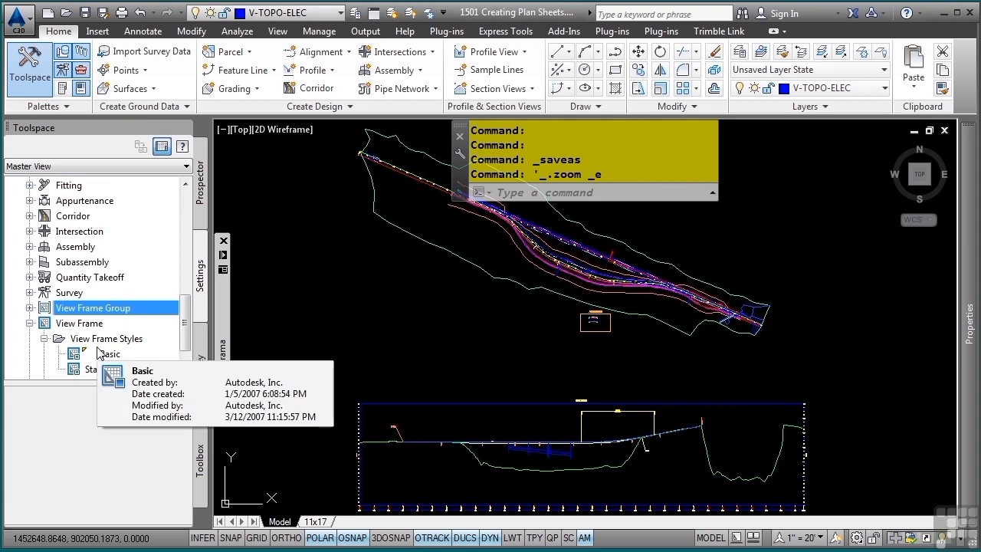
pyautogui.doubleClick(108, 355)
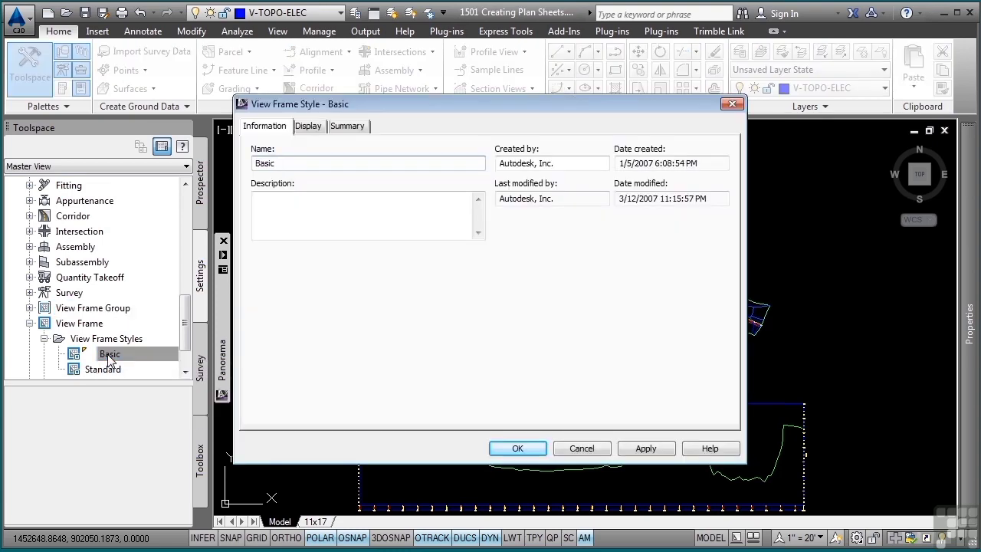
pyautogui.click(309, 127)
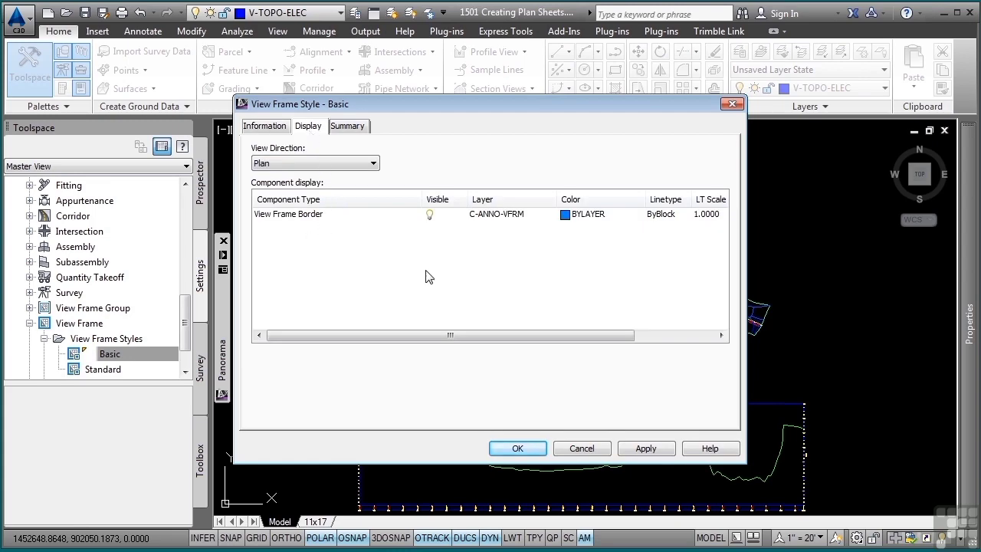
pyautogui.click(582, 448)
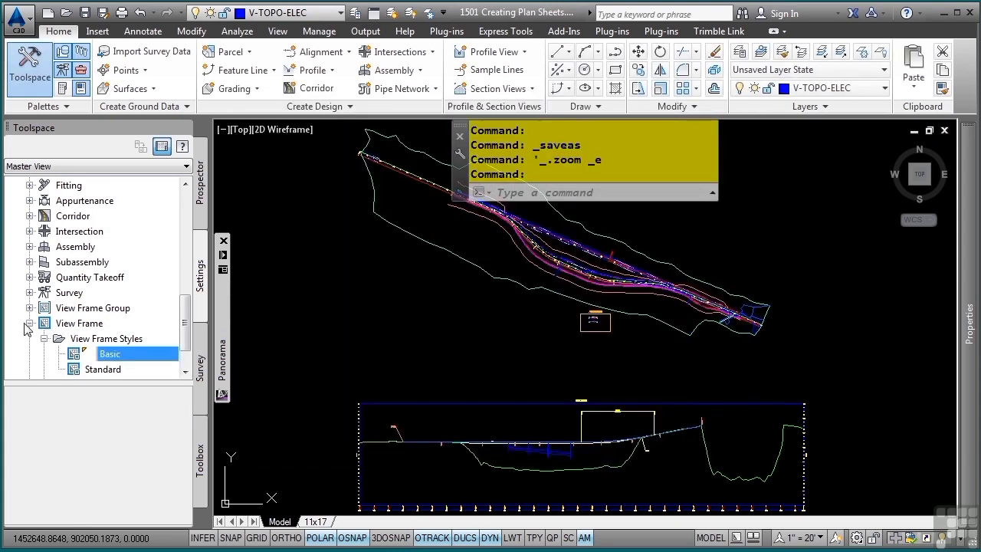
# - Inspect the display settings of the Basic match line style, including the match line mask and its hatch pattern
pyautogui.click(29, 323)
pyautogui.click(30, 353)
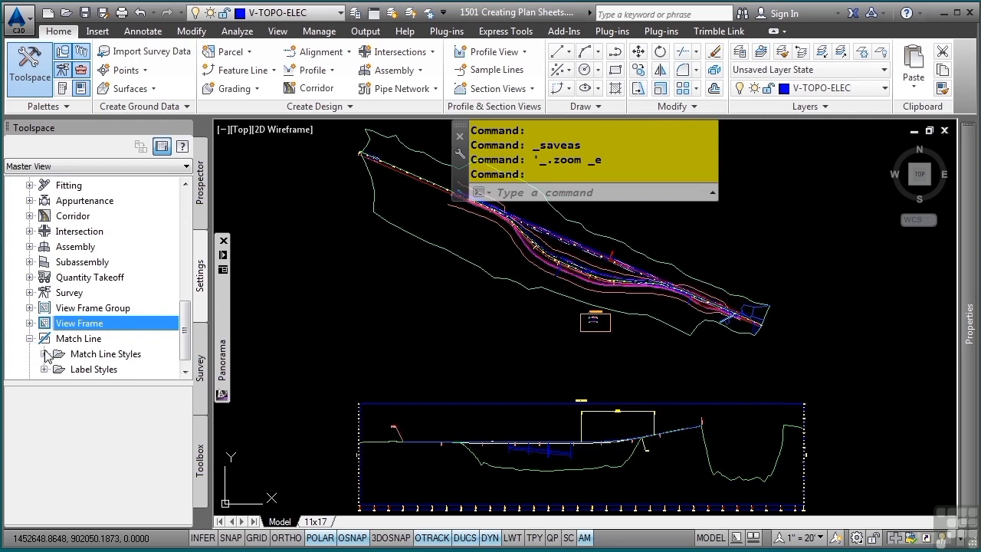
pyautogui.click(44, 353)
pyautogui.scroll(-1, 97, 347)
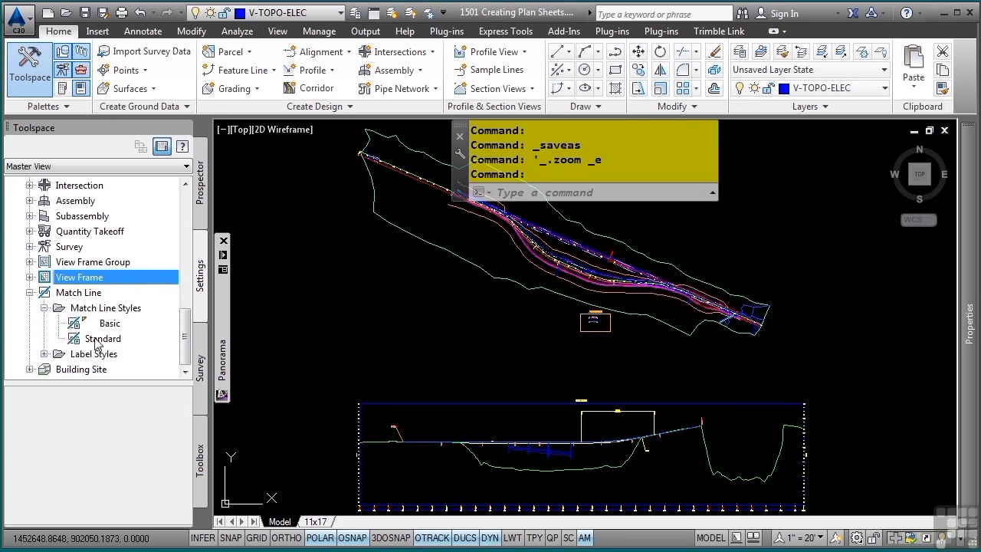
pyautogui.doubleClick(108, 327)
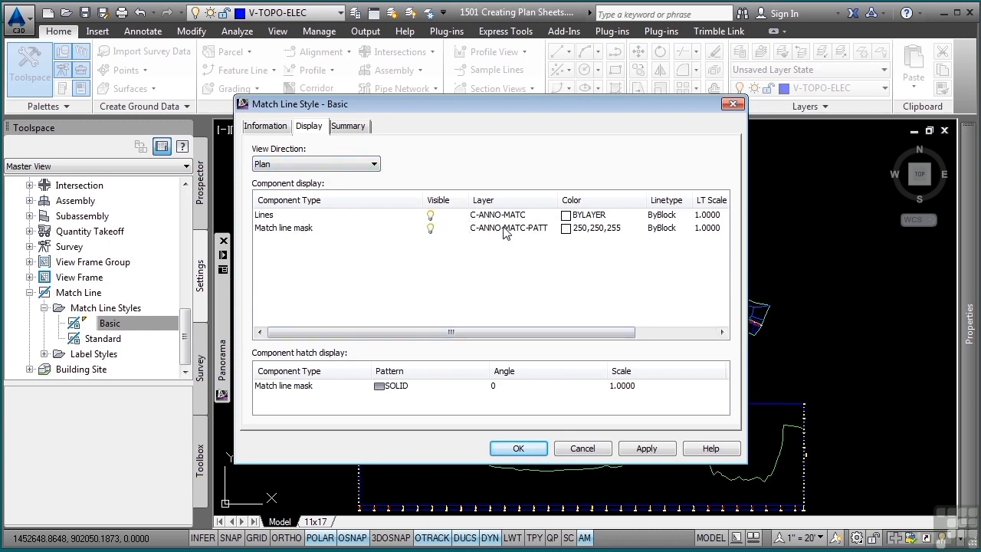
pyautogui.click(307, 233)
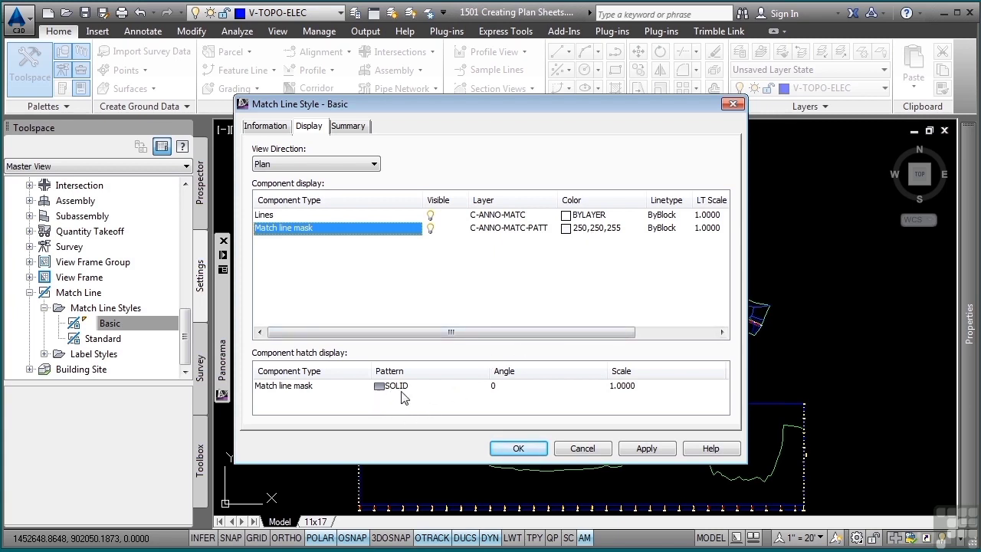
pyautogui.click(515, 449)
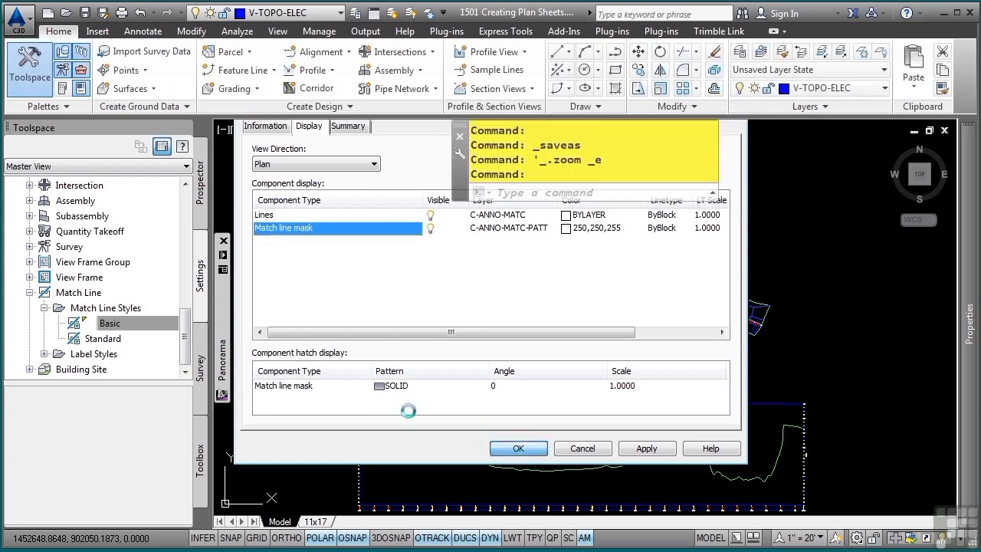
# - Open the Basic Left label style for left match lines and examine its label text in the preview
pyautogui.click(45, 354)
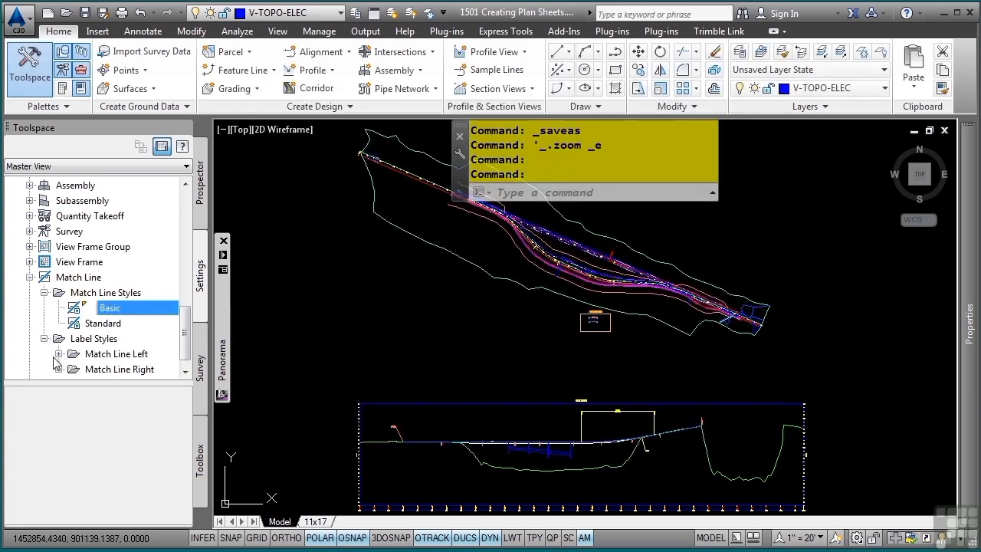
pyautogui.click(58, 353)
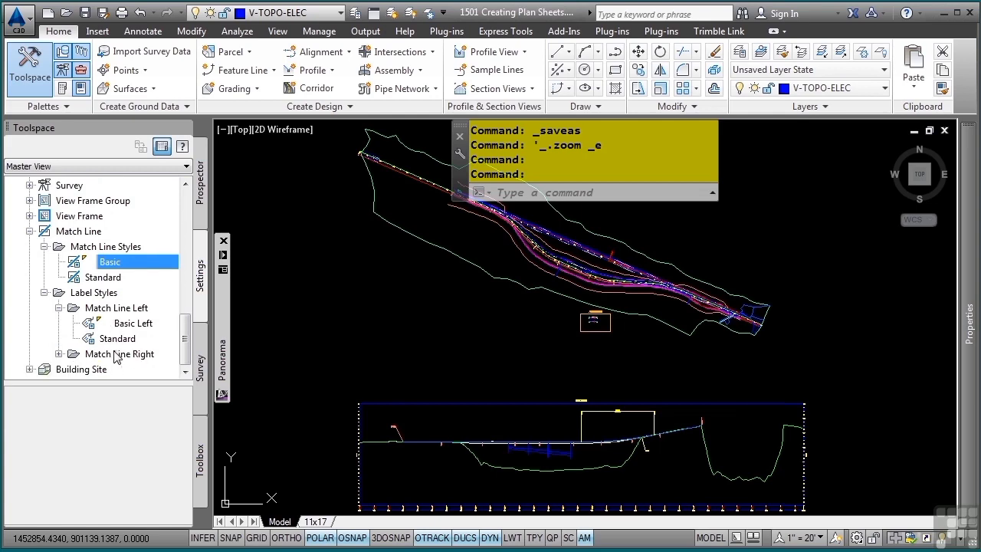
pyautogui.click(138, 323)
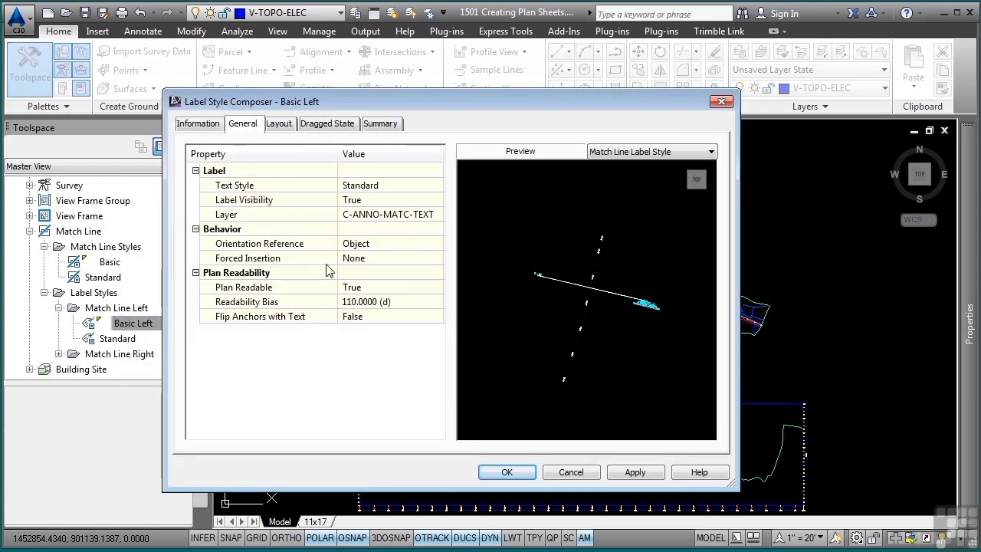
pyautogui.moveTo(651, 315); pyautogui.dragTo(600, 328, button='middle')
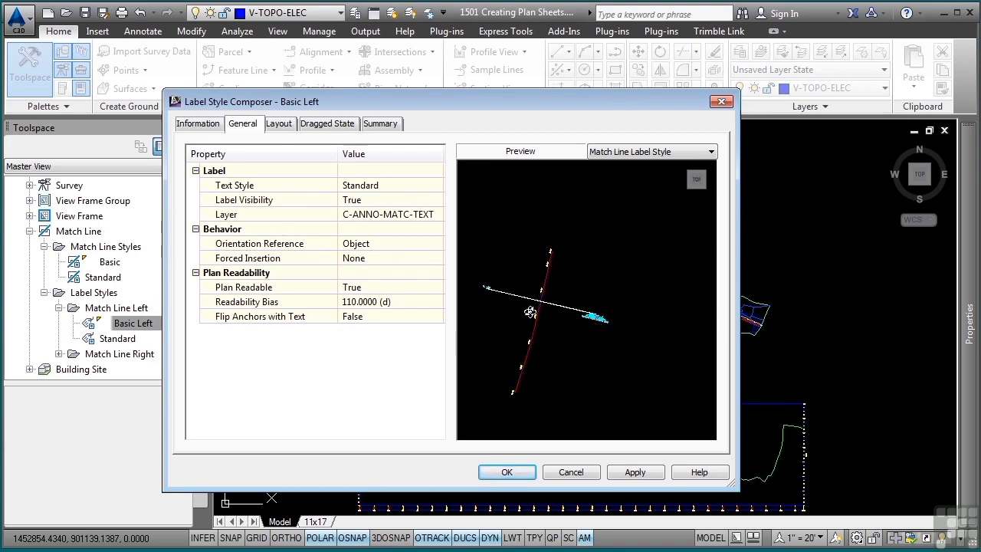
pyautogui.scroll(3, 574, 351)
pyautogui.scroll(5, 575, 349)
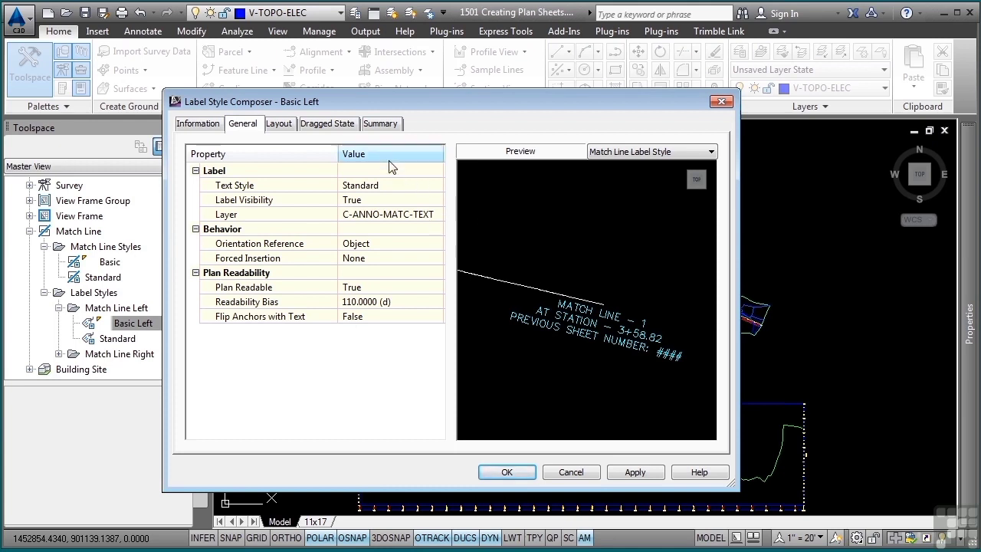
# - Review the layout properties and text contents of the Basic Left label's Match Line Text component, and close the style
pyautogui.click(279, 126)
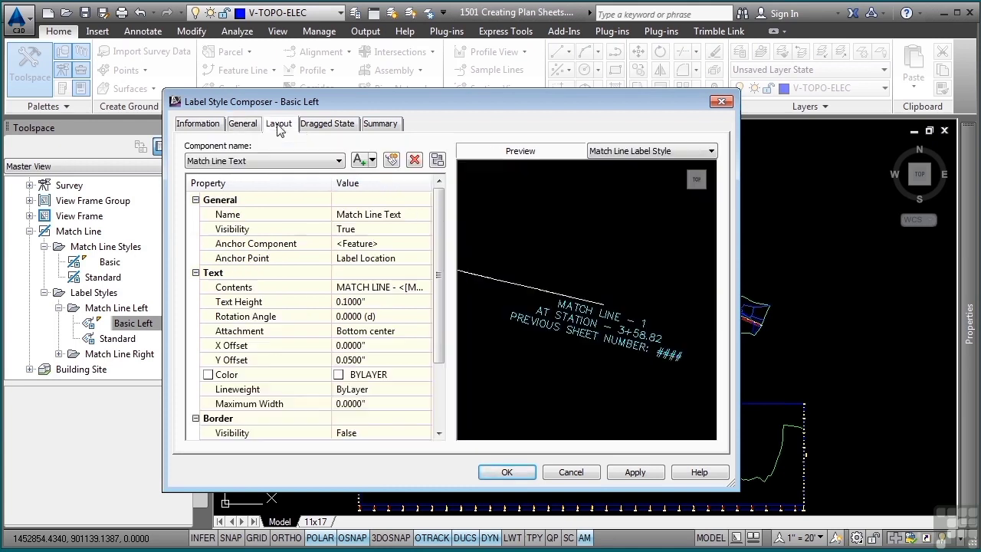
pyautogui.click(257, 161)
pyautogui.click(257, 160)
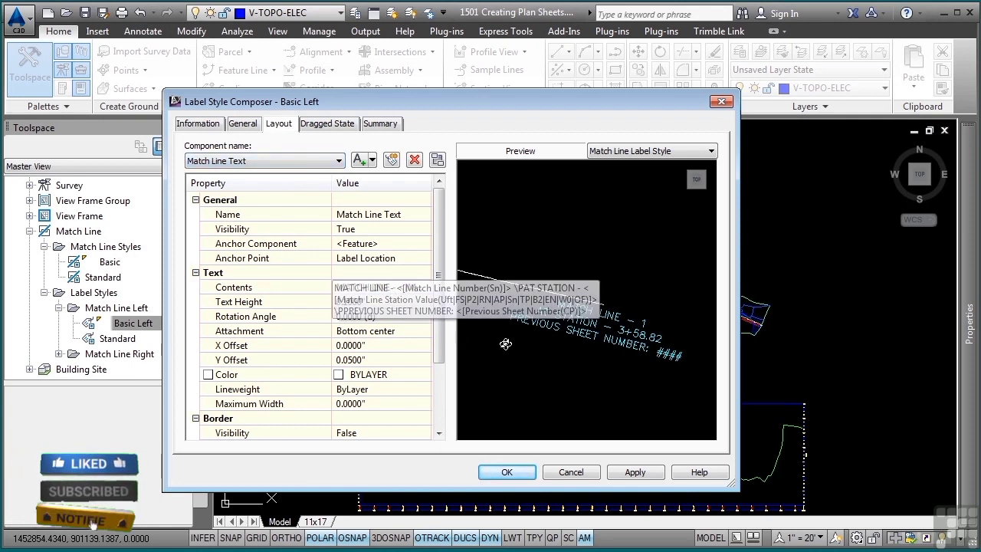
pyautogui.click(505, 471)
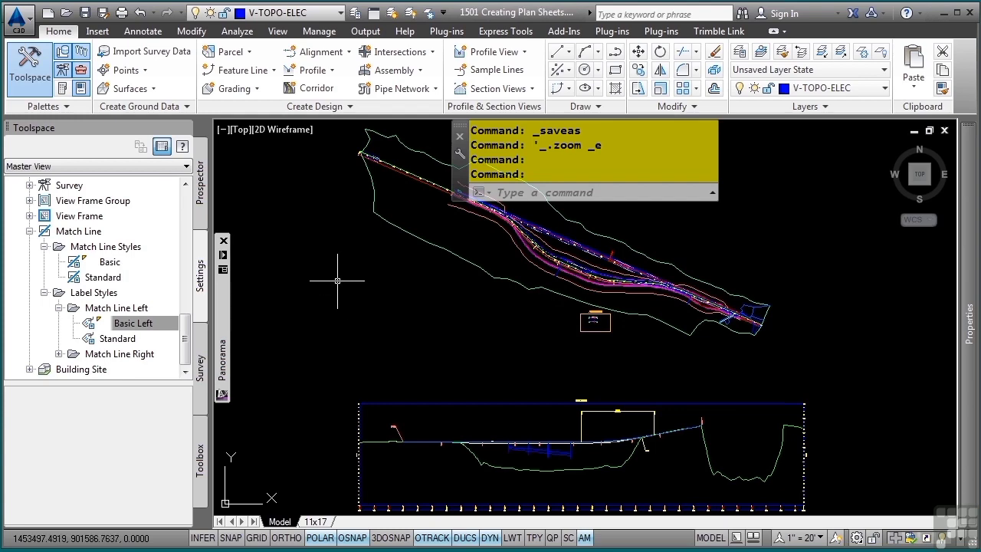
# - Open the drawing template Learning AutoCAD Civil 3D (Infinite Skills).dwt from the project's Drawings folder and view its 22x34(P-P) layout
pyautogui.click(66, 14)
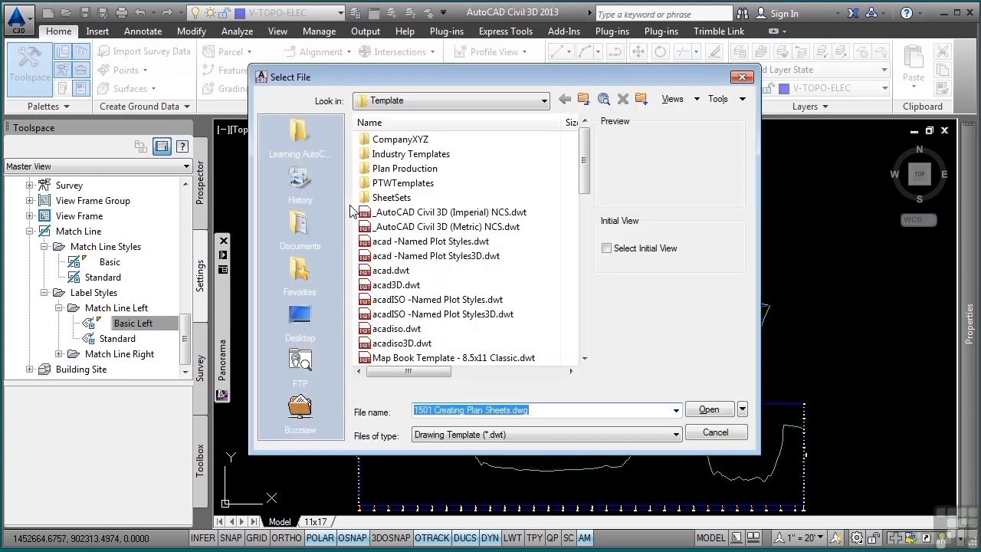
pyautogui.click(475, 434)
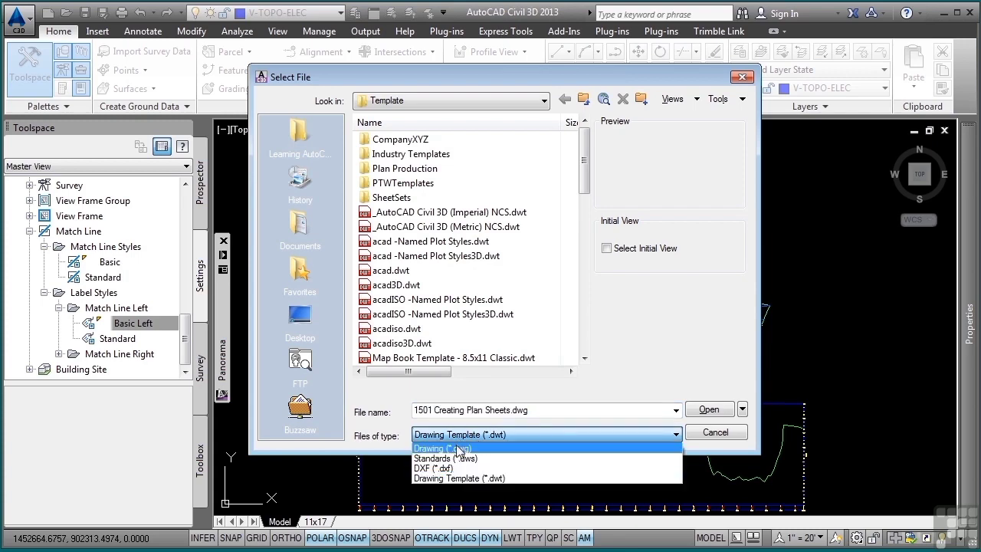
pyautogui.click(460, 478)
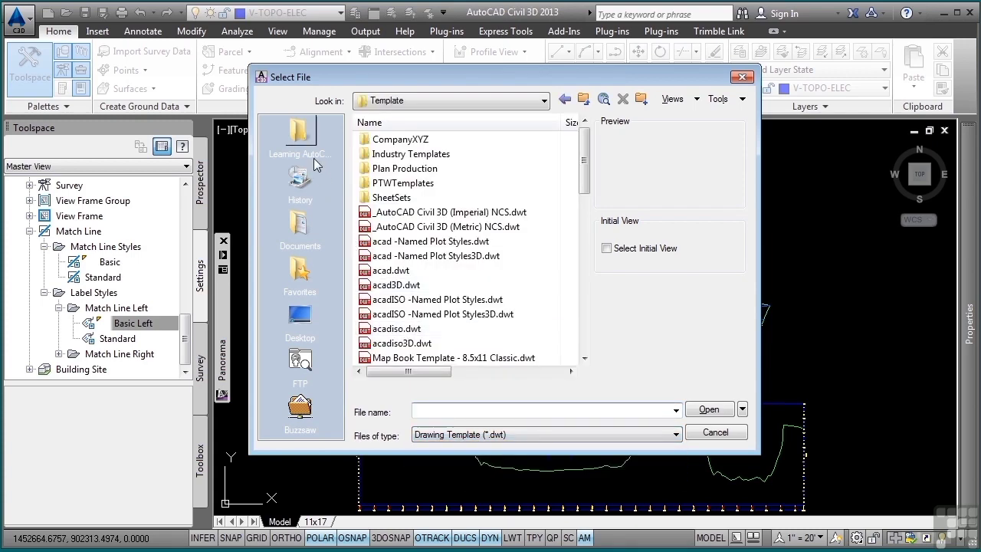
pyautogui.click(300, 134)
pyautogui.click(501, 100)
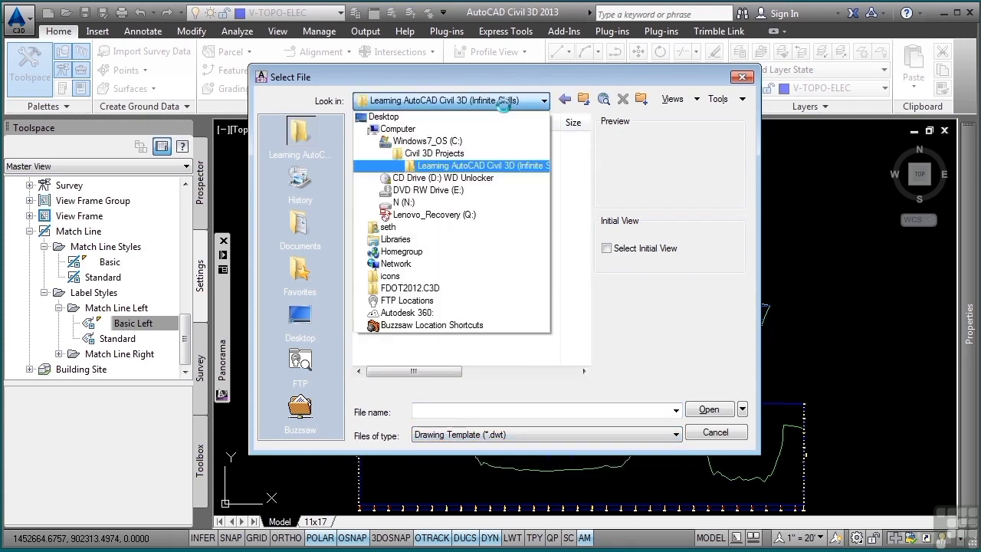
pyautogui.click(511, 166)
pyautogui.doubleClick(441, 156)
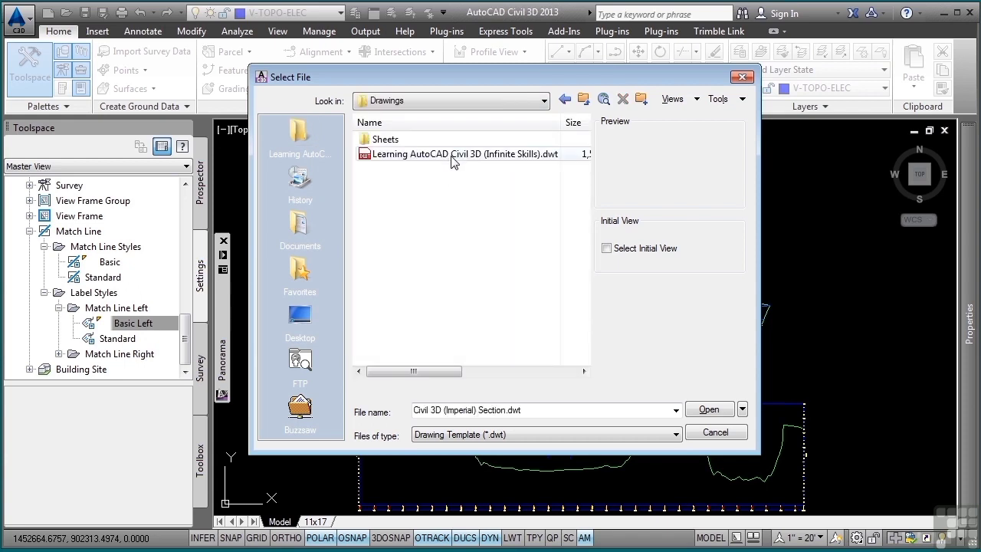
pyautogui.click(452, 155)
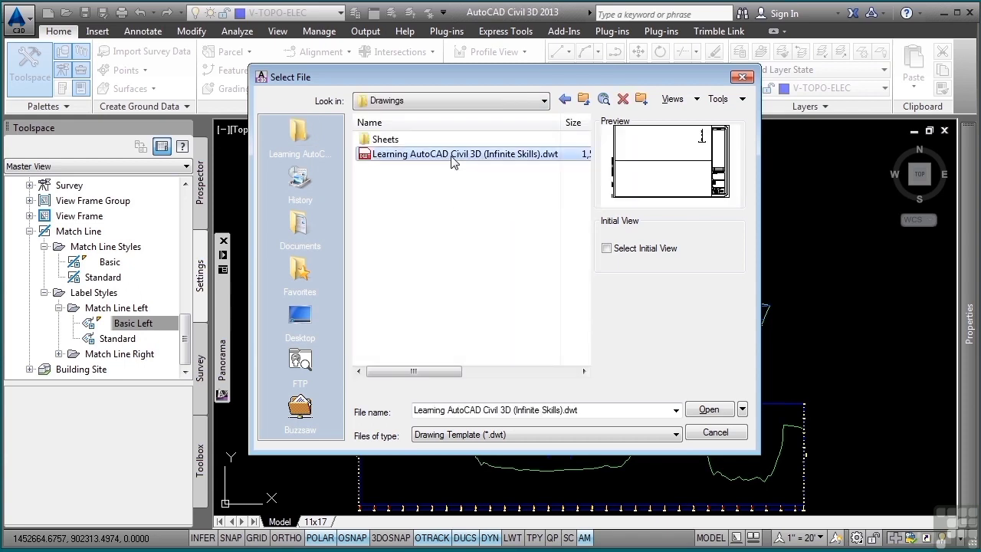
pyautogui.click(707, 409)
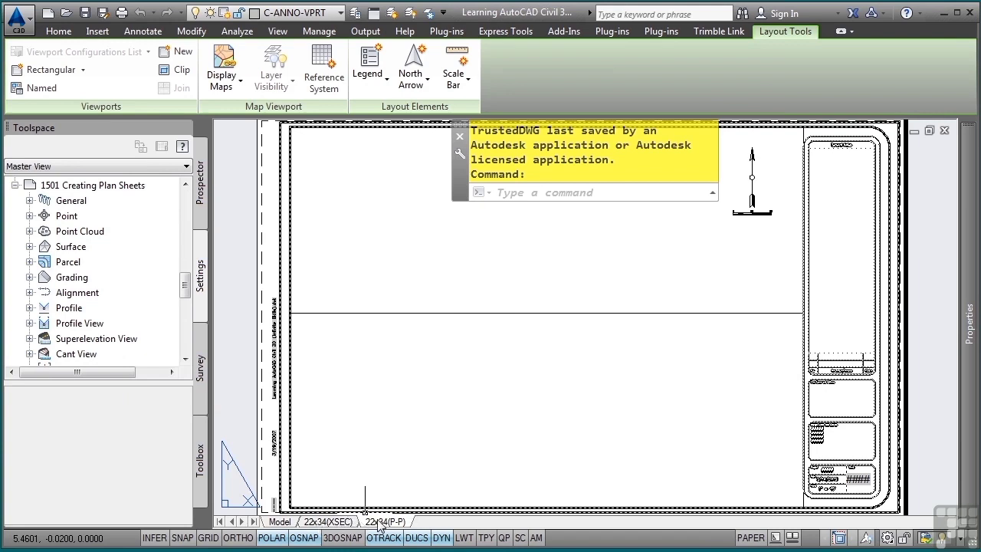
pyautogui.scroll(3, 506, 370)
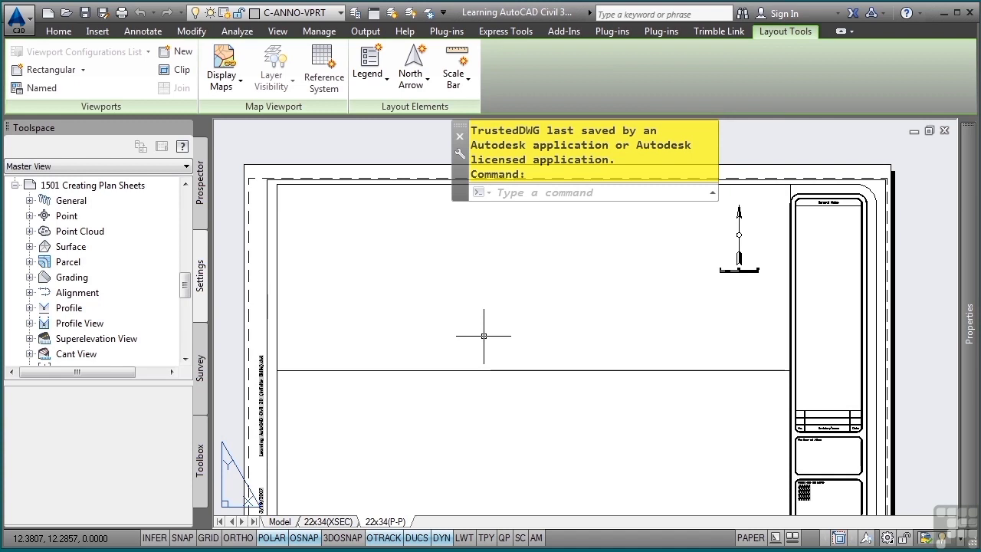
# - Review the Viewport Type options in the upper viewport's properties on the 22x34(P-P) layout, and clear the selection
pyautogui.click(335, 370)
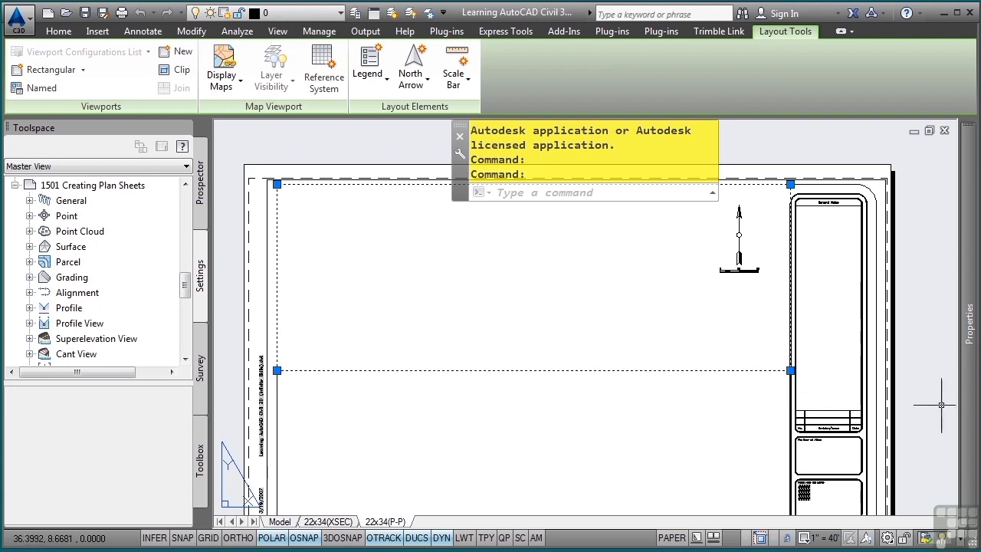
pyautogui.moveTo(971, 412)
pyautogui.scroll(-3, 870, 452)
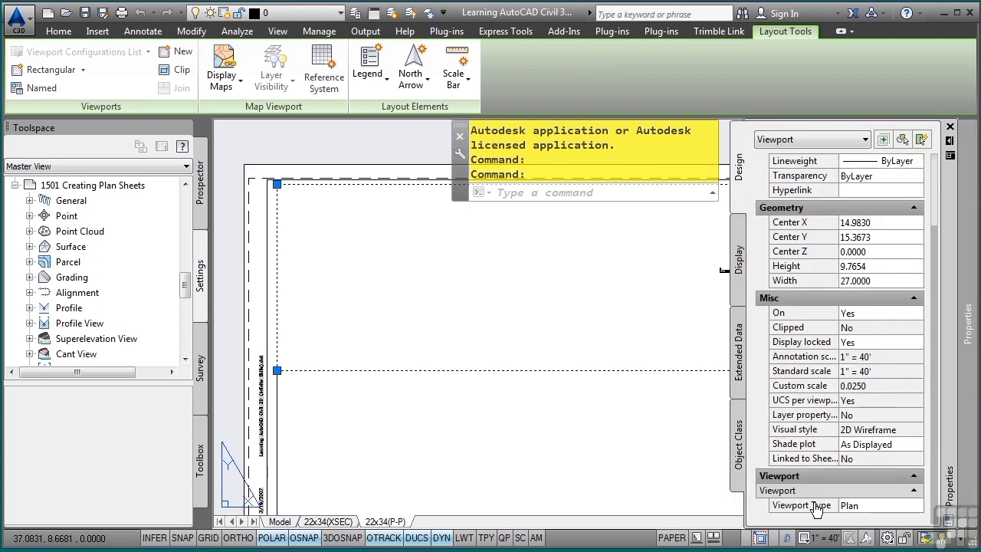
pyautogui.click(859, 510)
pyautogui.click(881, 510)
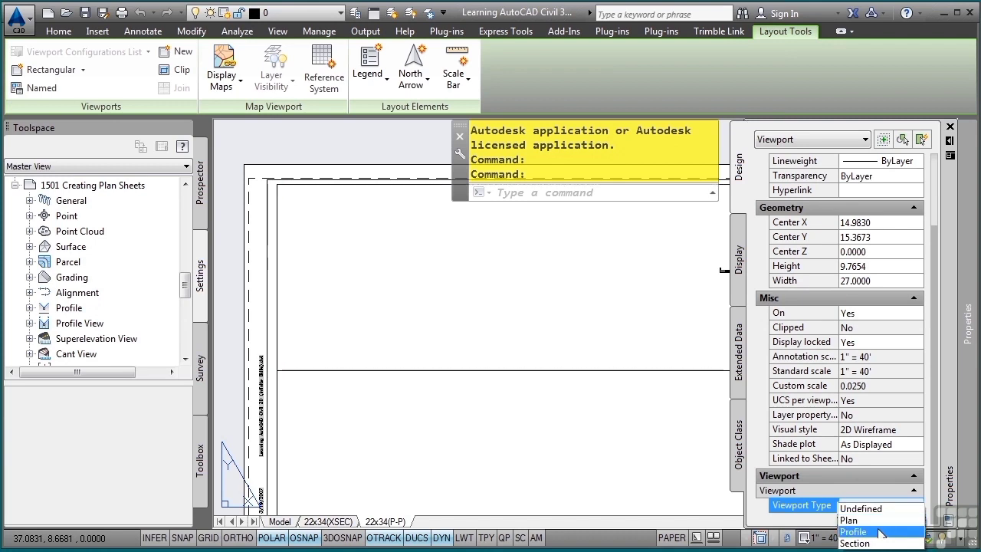
pyautogui.click(848, 519)
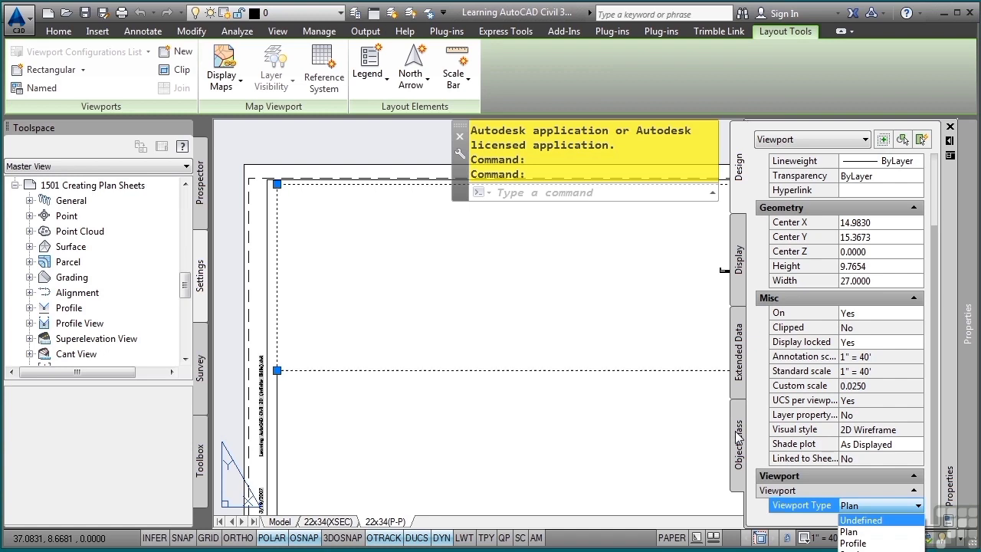
pyautogui.press('Escape')
pyautogui.press('Escape')
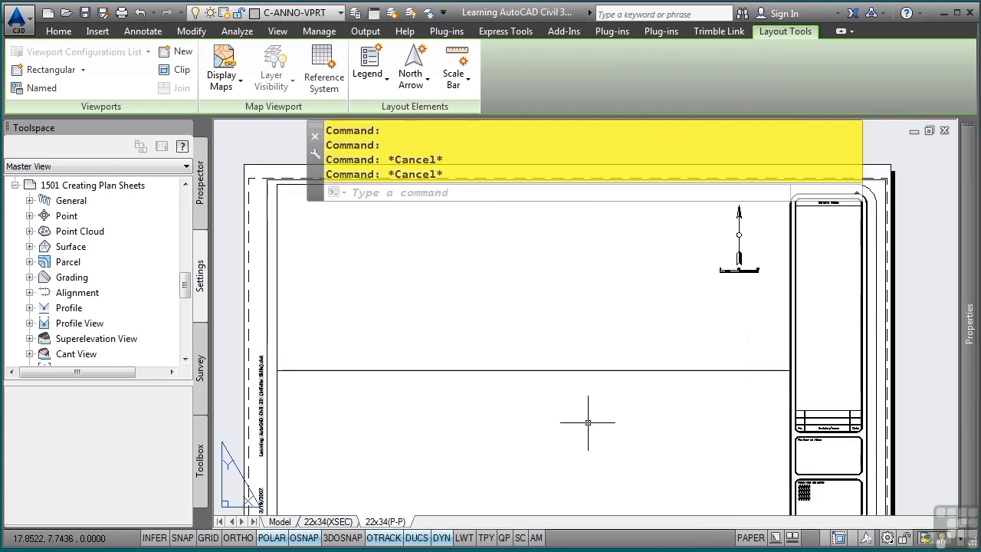
# - Examine the title block's project name and address fields, and close the template drawing
pyautogui.moveTo(571, 344); pyautogui.dragTo(529, 341, button='middle')
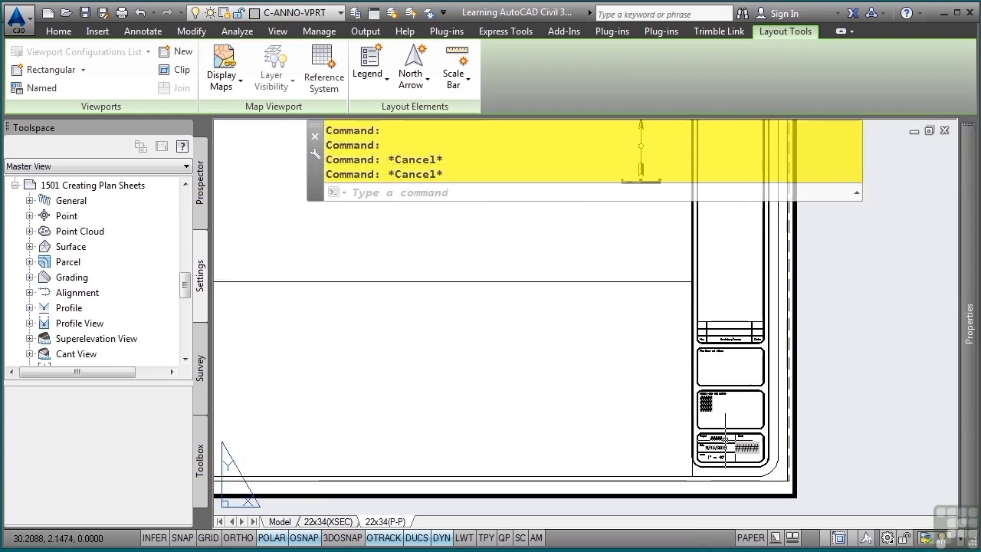
pyautogui.scroll(2, 723, 418)
pyautogui.scroll(5, 724, 418)
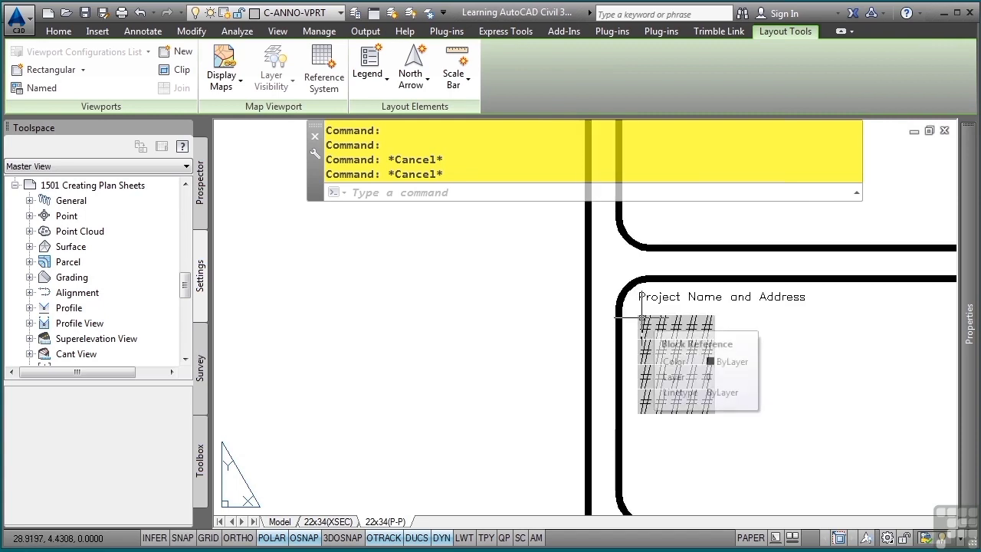
pyautogui.middleClick(541, 325)
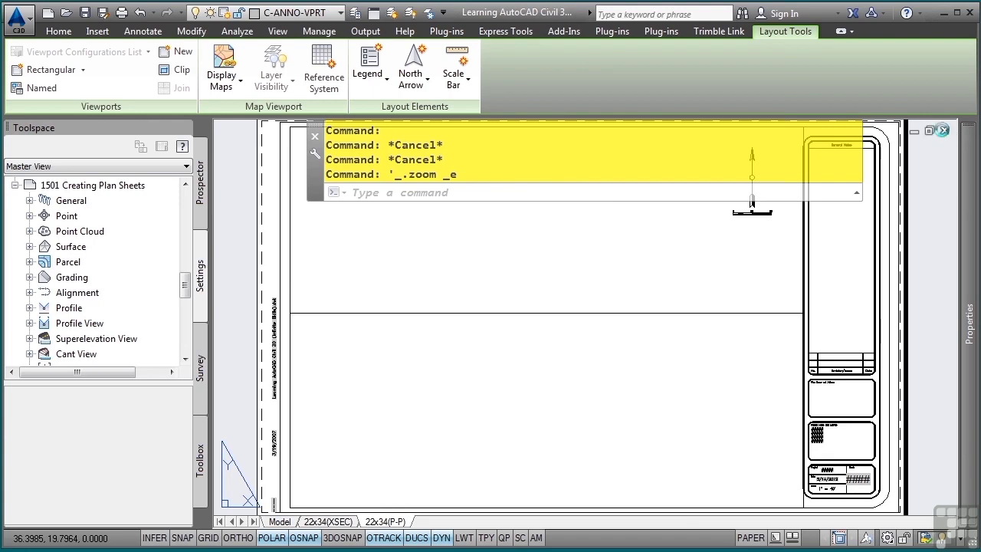
pyautogui.click(944, 130)
pyautogui.click(543, 321)
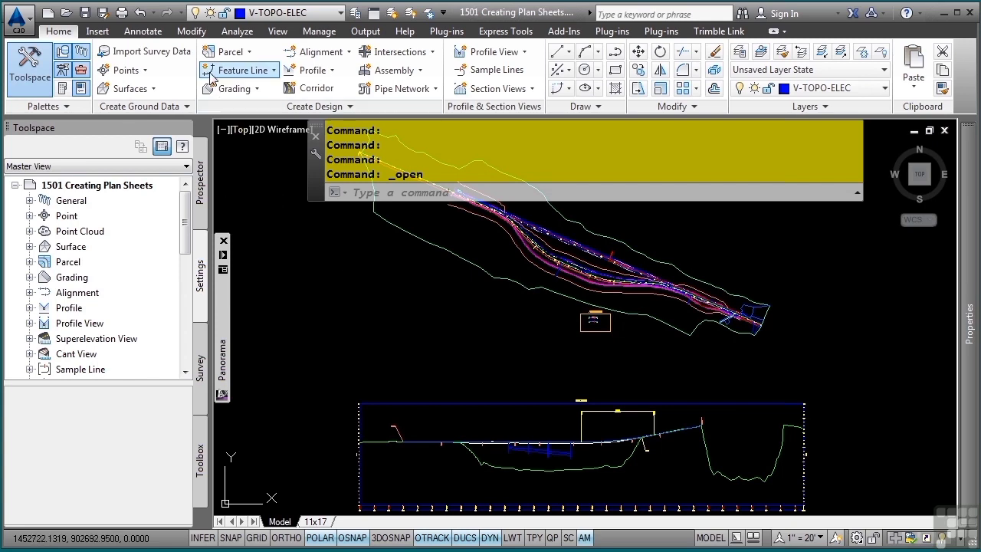
# - Start creating view frames for the Bypass 1 alignment with a user-specified station range from 3+00.00' to a picked end at 26+07.23'
pyautogui.click(366, 31)
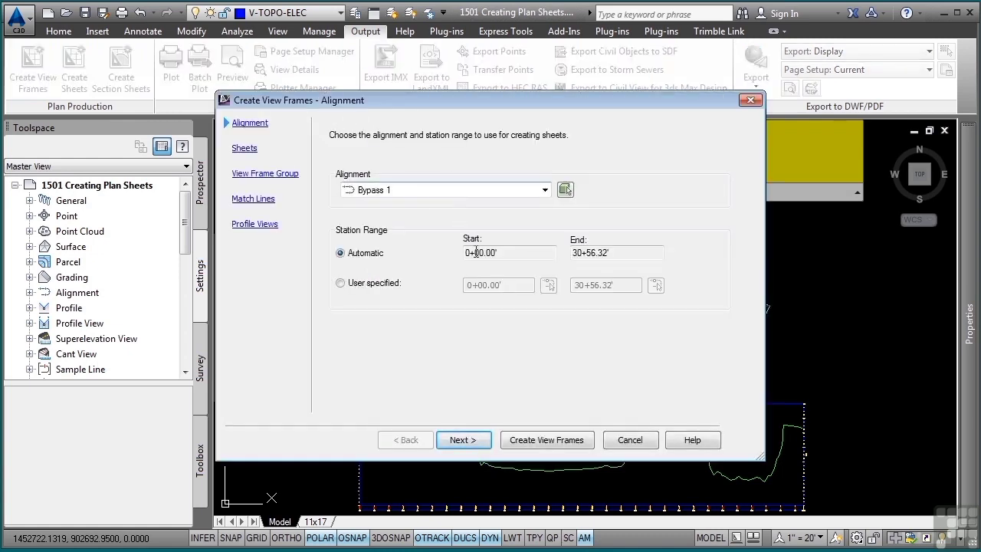
pyautogui.click(371, 286)
pyautogui.doubleClick(500, 285)
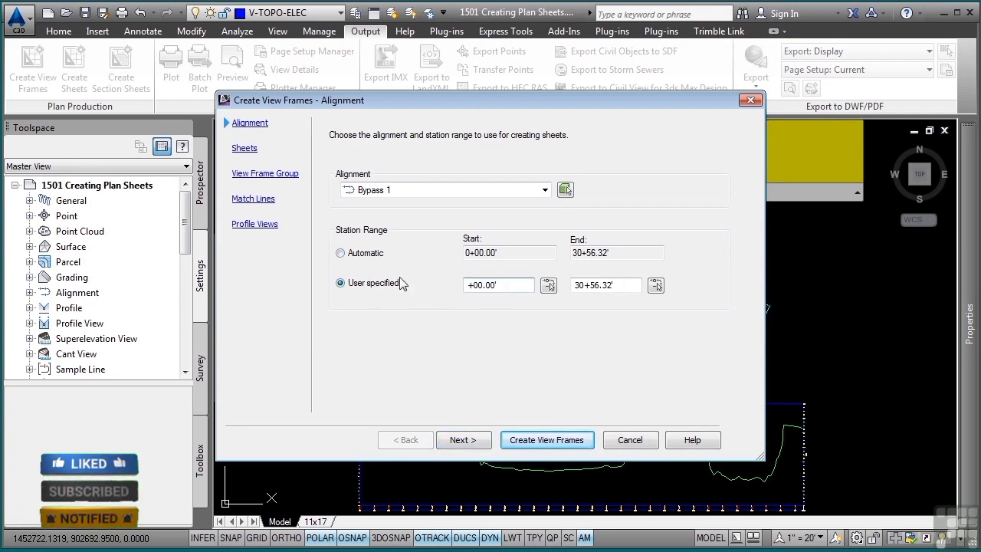
pyautogui.write('3')
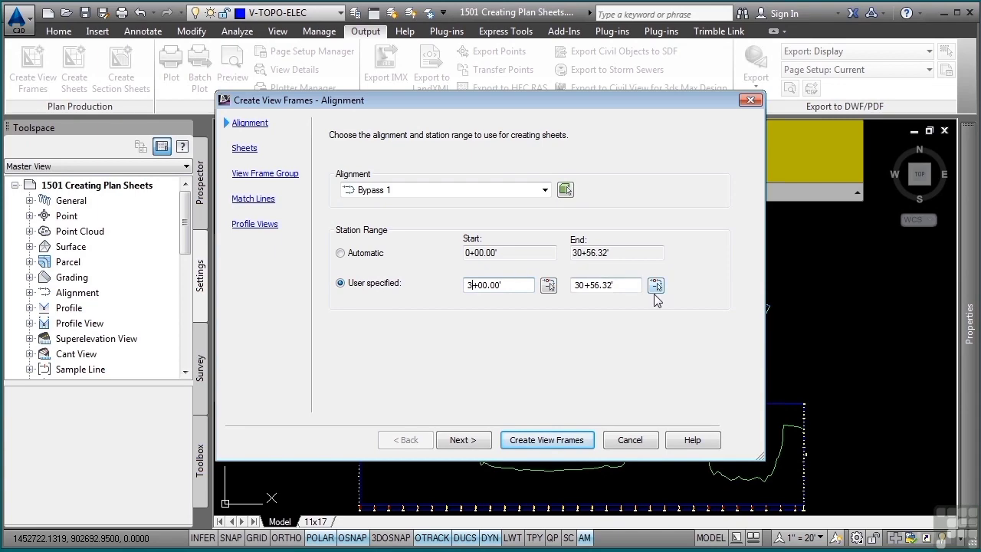
pyautogui.click(656, 287)
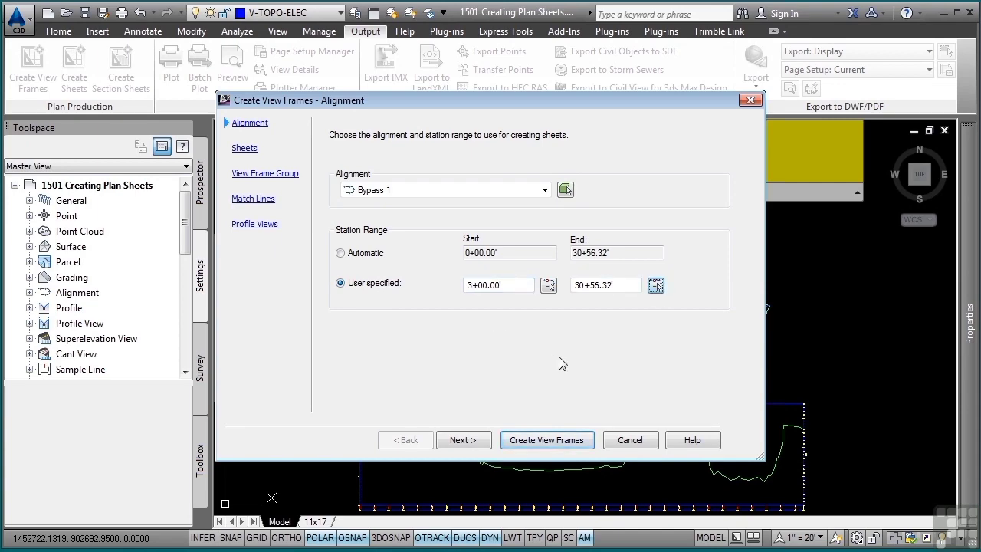
pyautogui.scroll(3, 498, 360)
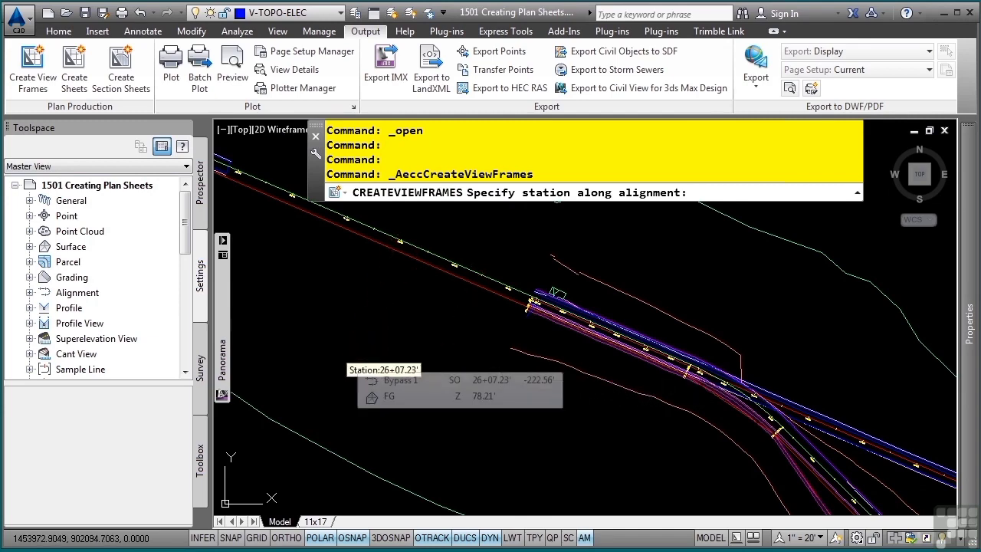
pyautogui.click(451, 374)
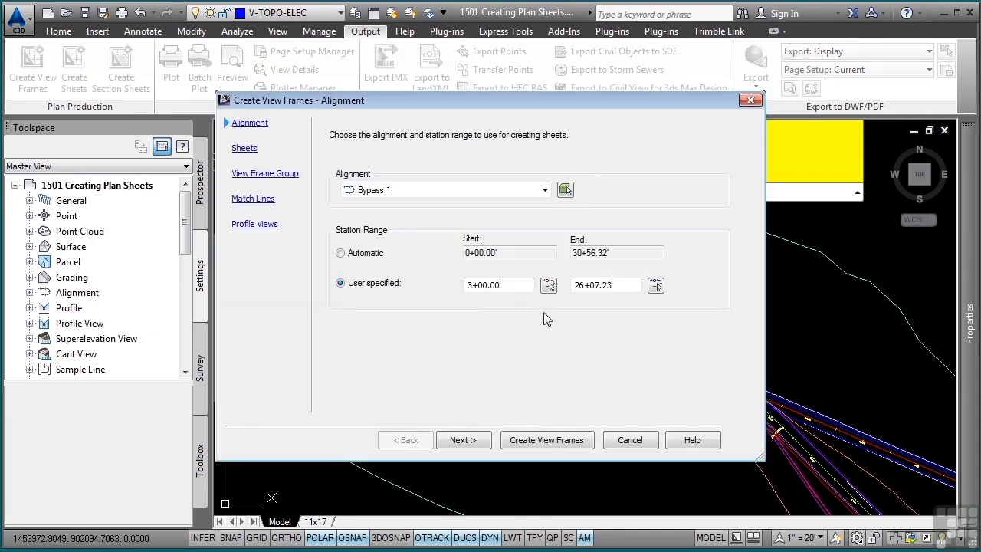
pyautogui.click(463, 440)
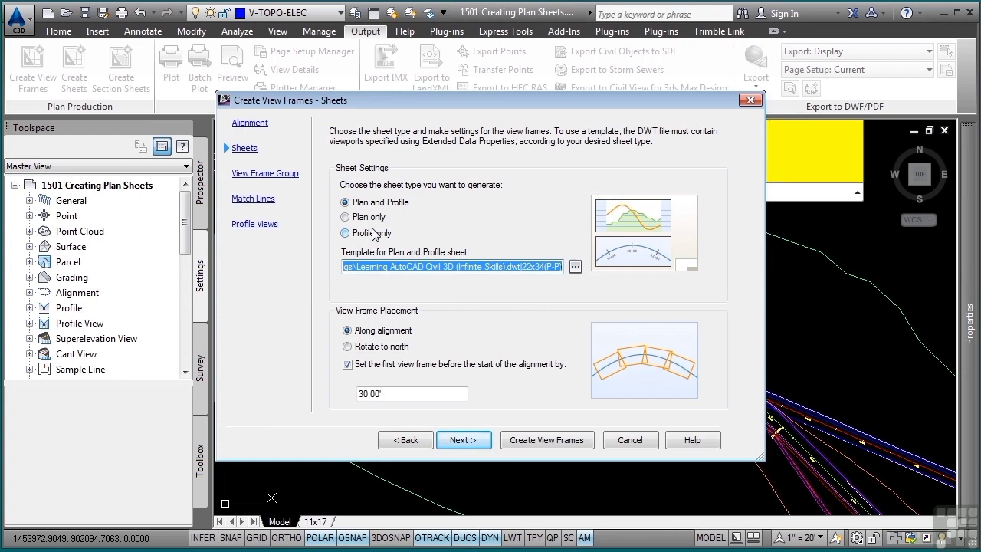
# - Use the 22x34(P-P) layout of Learning AutoCAD Civil 3D (Infinite Skills).dwt from the Drawings folder as the Plan and Profile sheet template
pyautogui.click(575, 267)
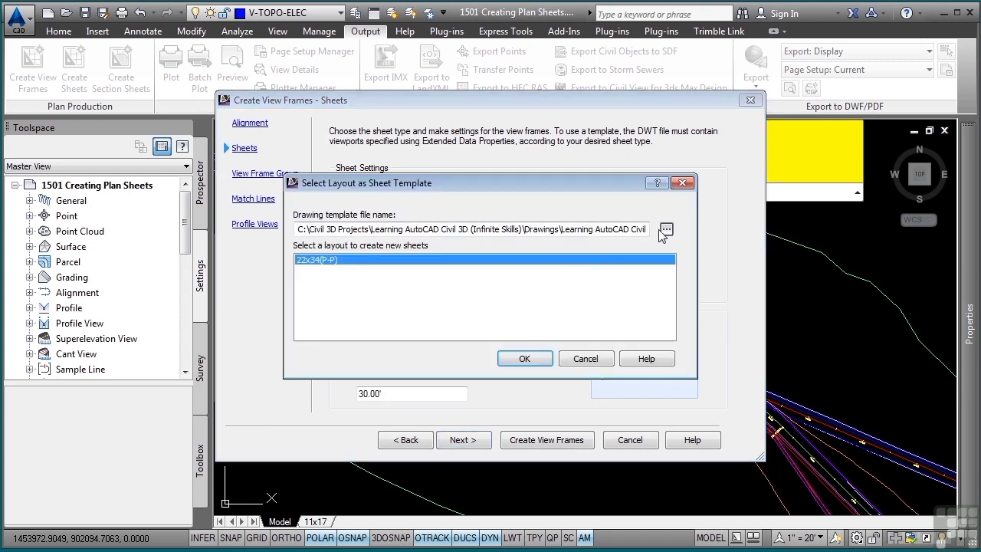
pyautogui.click(666, 232)
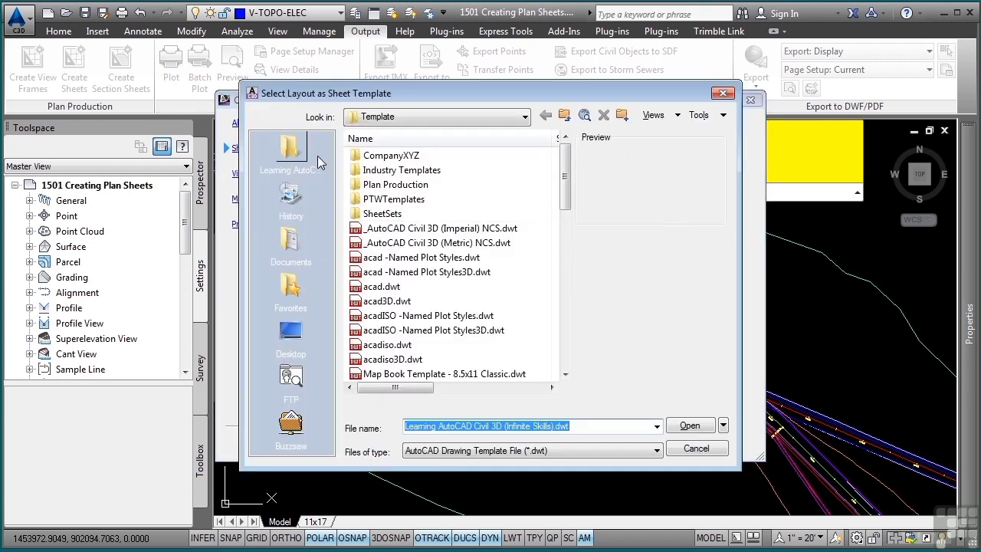
pyautogui.click(291, 153)
pyautogui.doubleClick(429, 170)
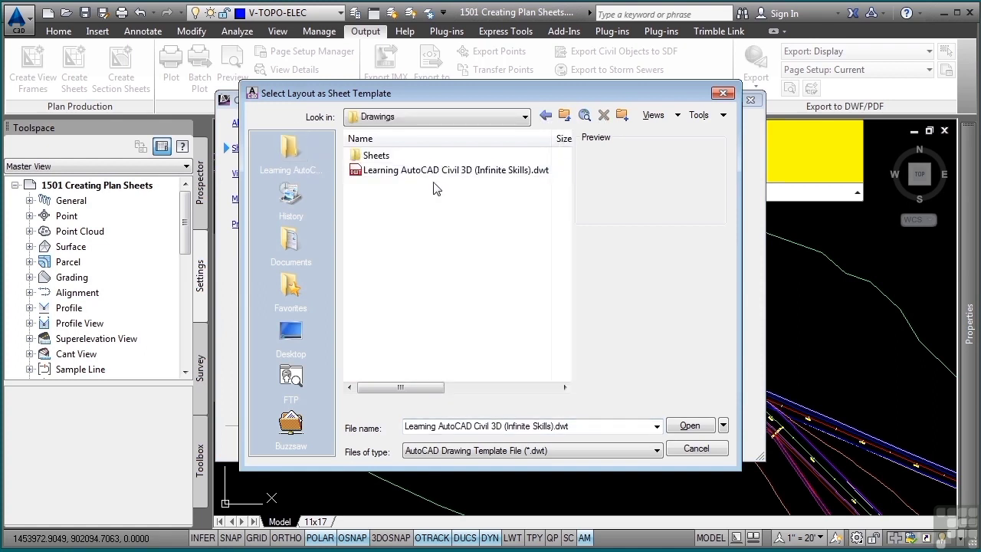
pyautogui.click(442, 178)
pyautogui.click(690, 425)
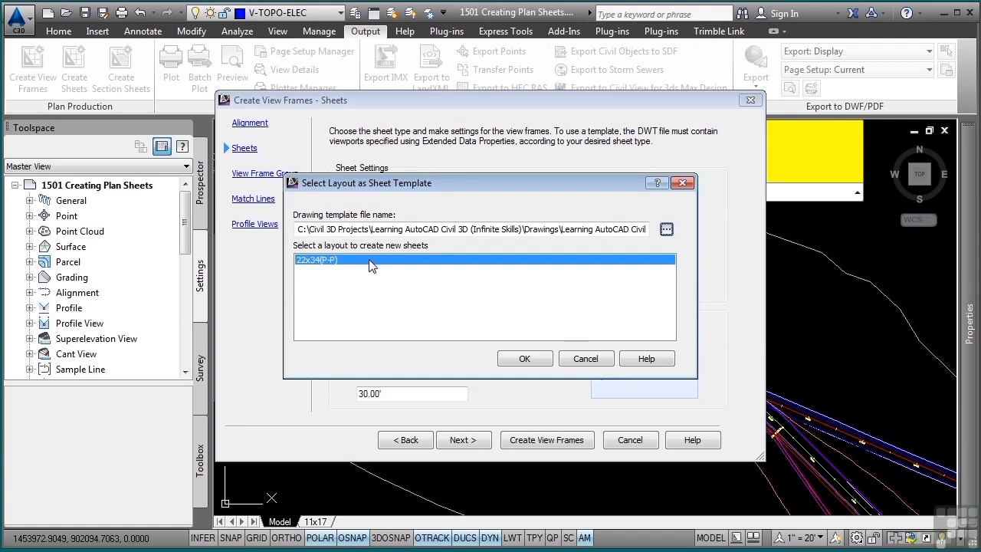
pyautogui.click(526, 358)
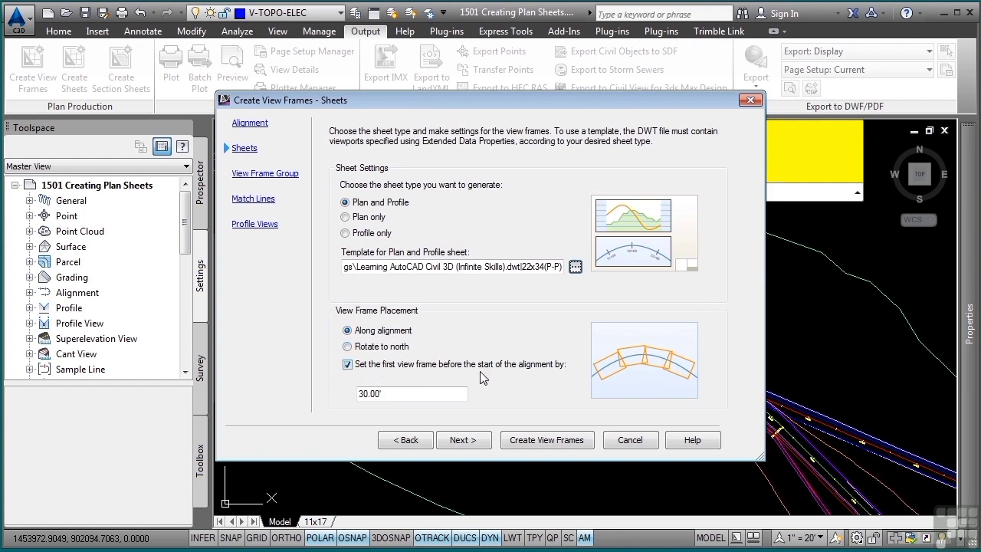
pyautogui.click(402, 393)
pyautogui.click(463, 440)
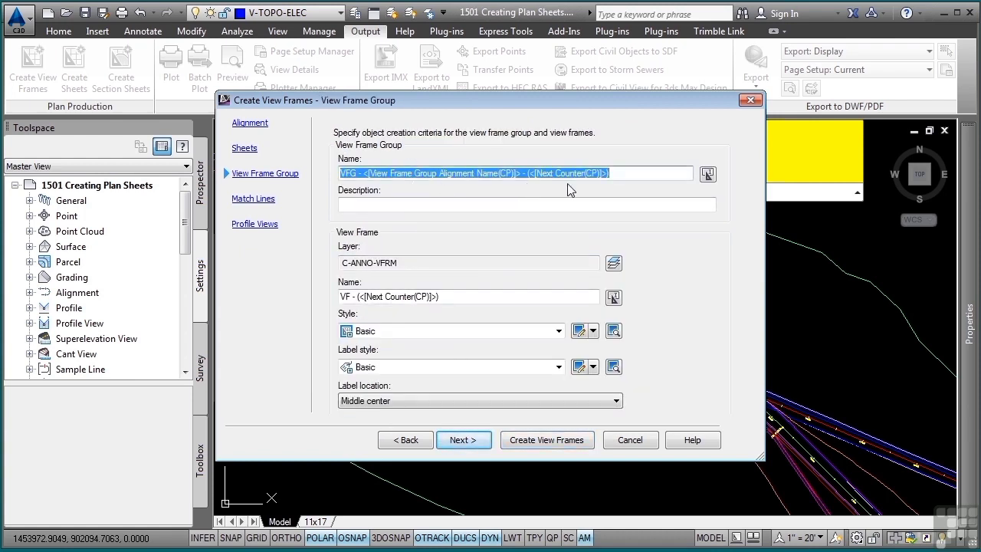
# - Name the view frame group PROJ-1 and set the view frame label location to Top left
pyautogui.write('PROJ-1')
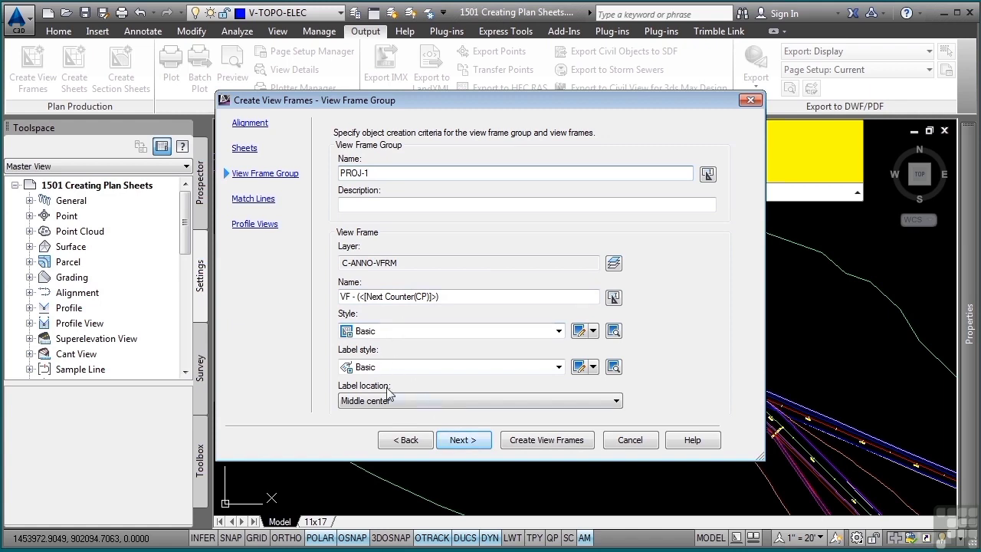
pyautogui.click(412, 400)
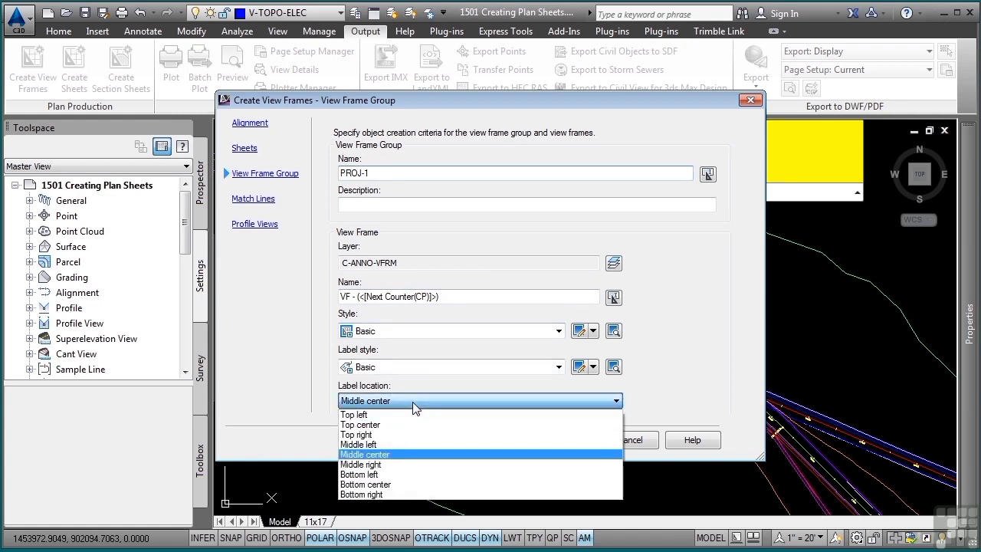
pyautogui.click(399, 414)
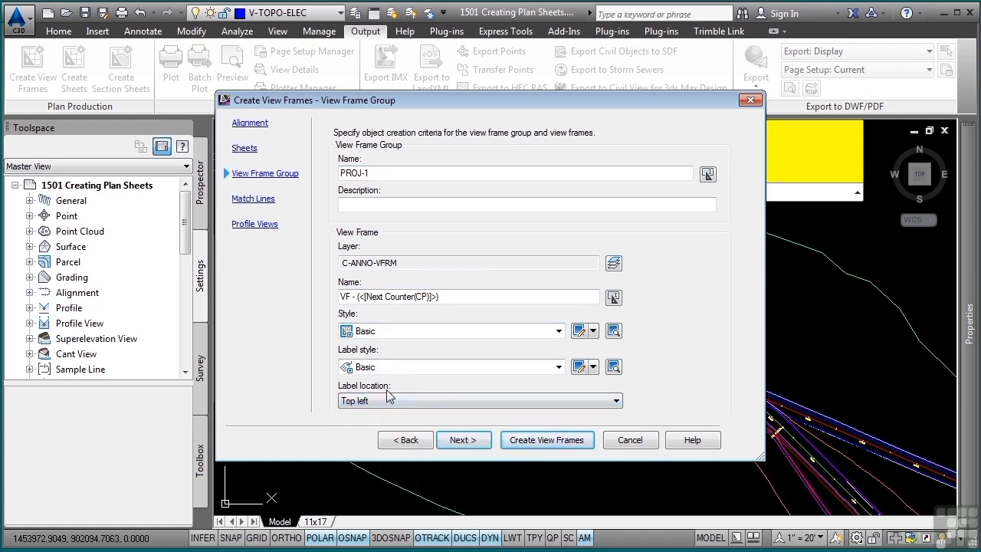
pyautogui.click(462, 439)
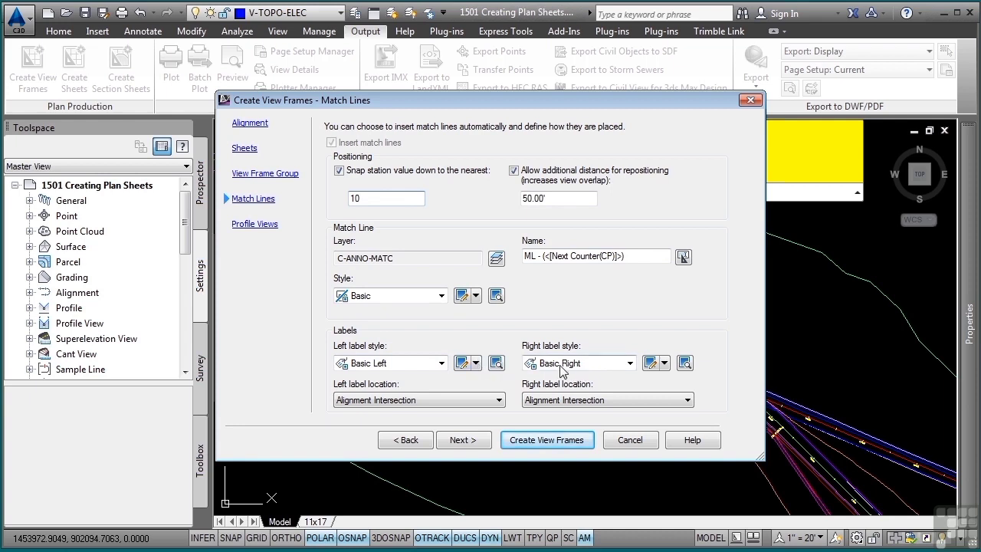
# - Snap match line stations down to the nearest 10, keep the left labels at Alignment Intersection, and create the view frames
pyautogui.click(436, 402)
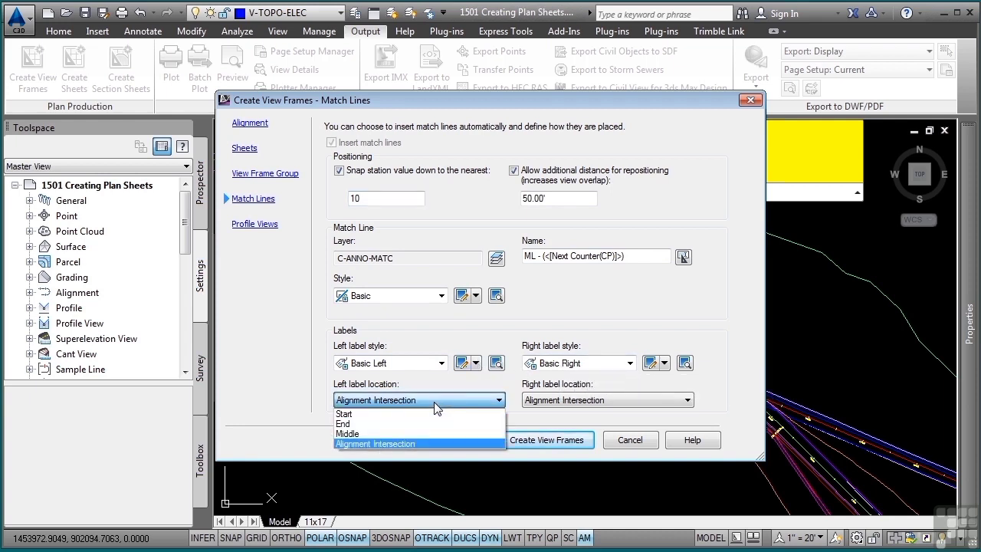
pyautogui.click(435, 402)
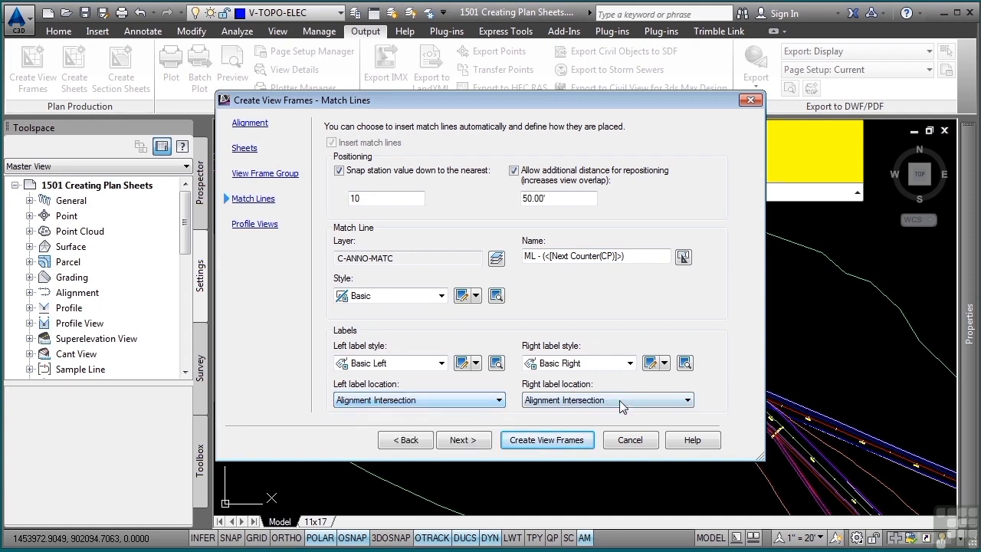
pyautogui.click(468, 441)
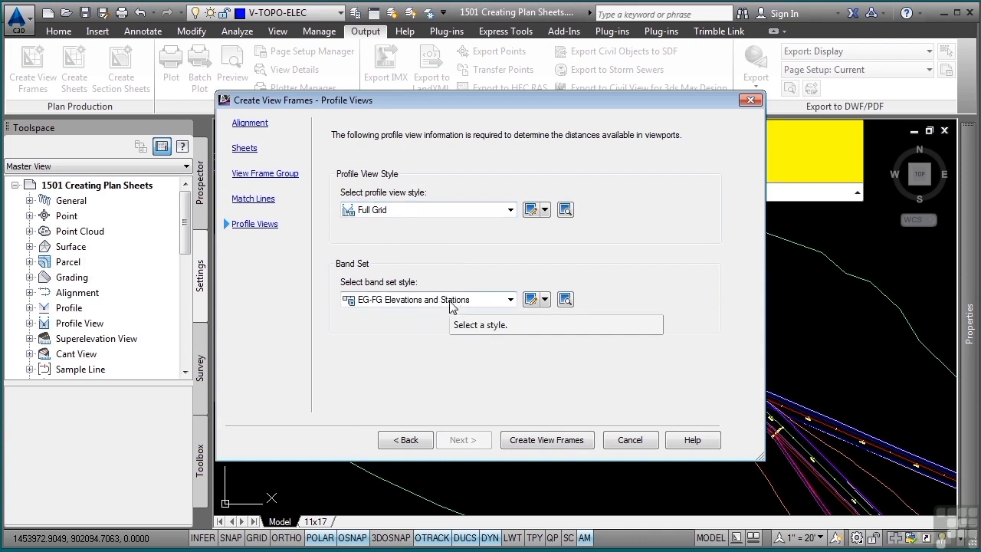
pyautogui.click(529, 440)
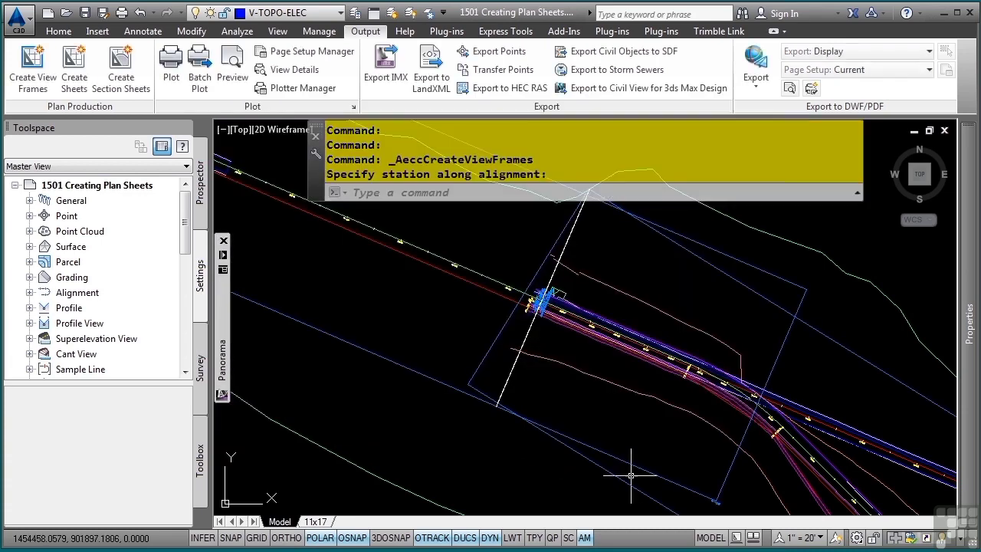
# - Examine the view frames along the alignment and the match line labels near station 13+00
pyautogui.scroll(-3, 552, 361)
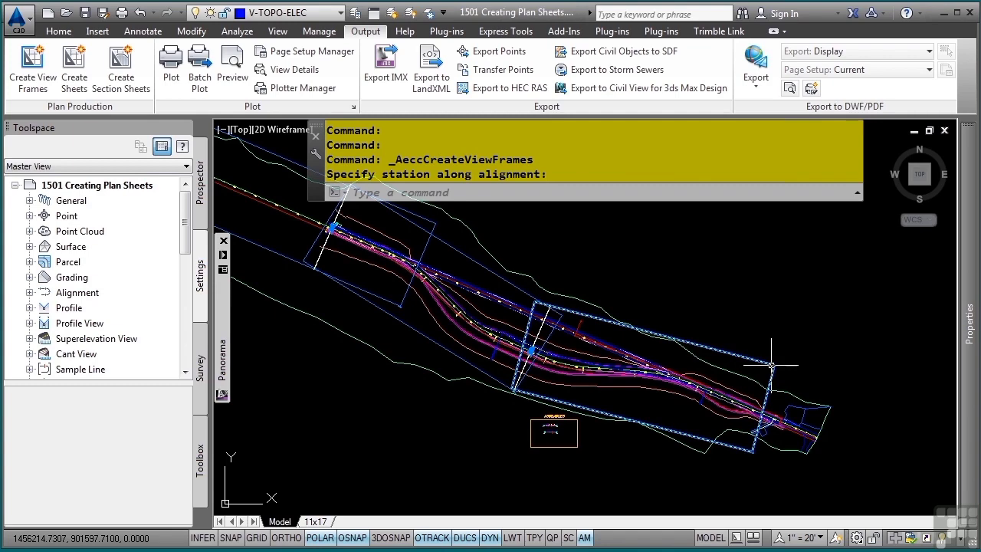
pyautogui.moveTo(461, 243); pyautogui.dragTo(591, 355, button='middle')
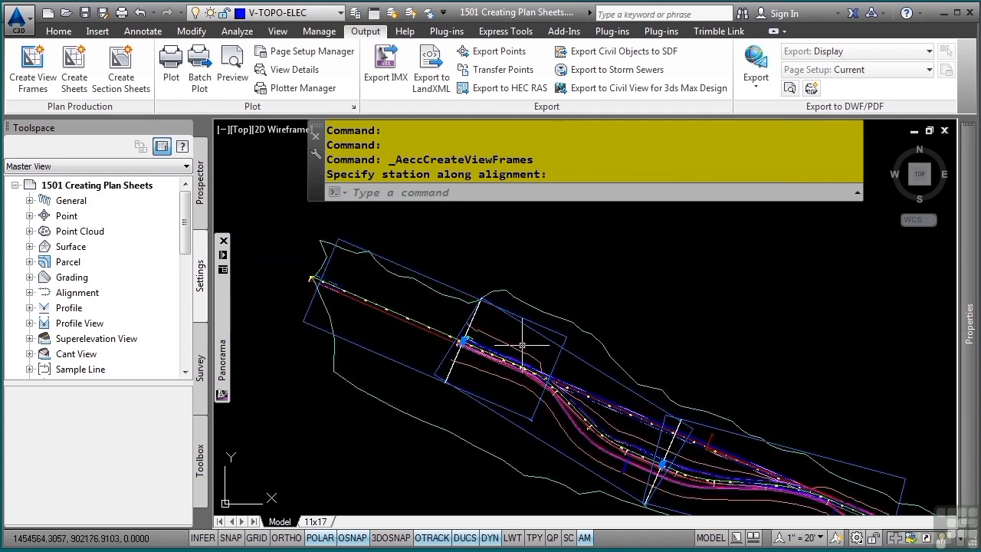
pyautogui.moveTo(720, 462); pyautogui.dragTo(546, 296, button='middle')
pyautogui.scroll(5, 546, 296)
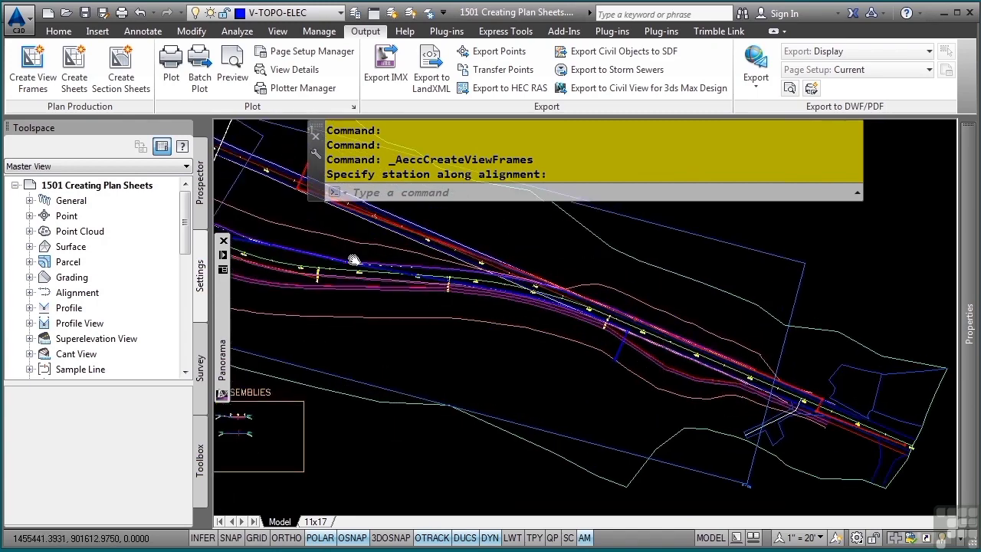
pyautogui.scroll(4, 566, 427)
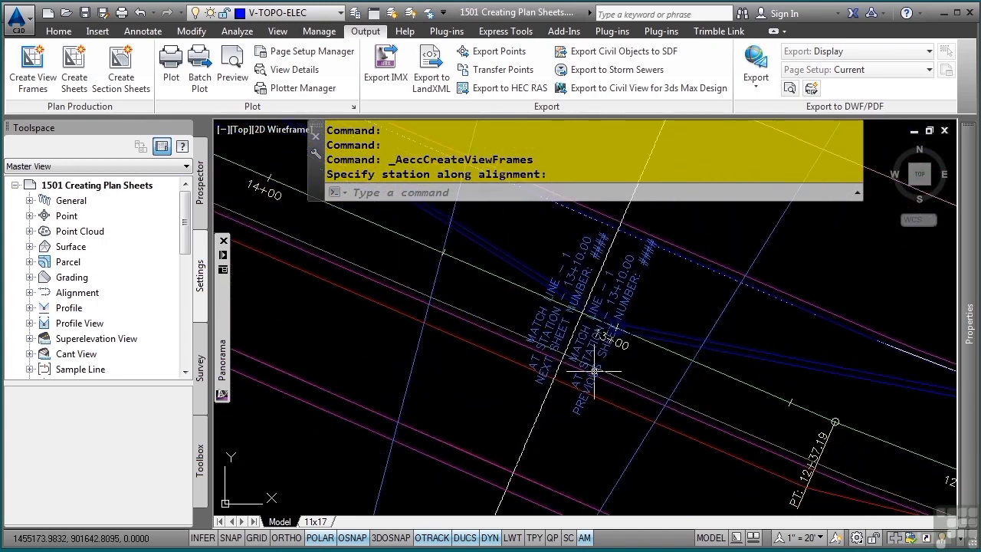
pyautogui.scroll(3, 697, 368)
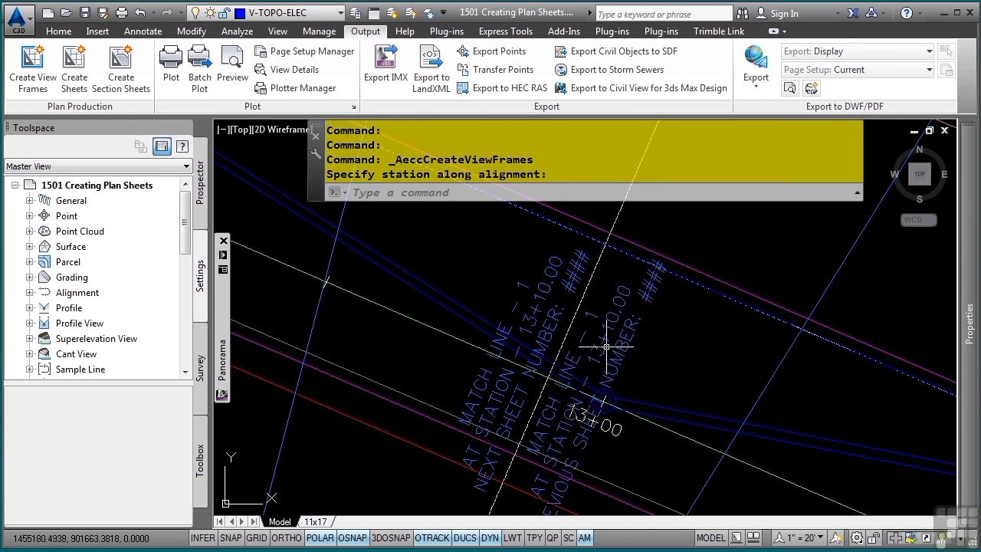
# - Try to rotate the view frame southeast of the match line near station 13+00
pyautogui.scroll(-2, 603, 339)
pyautogui.scroll(-3, 637, 376)
pyautogui.moveTo(535, 357); pyautogui.dragTo(458, 353, button='middle')
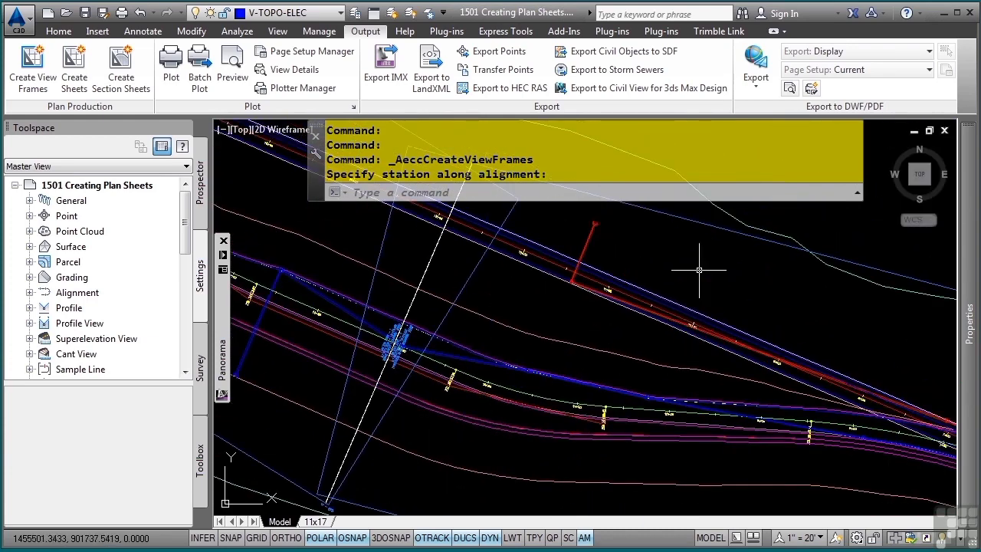
pyautogui.click(756, 410)
pyautogui.scroll(-4, 613, 352)
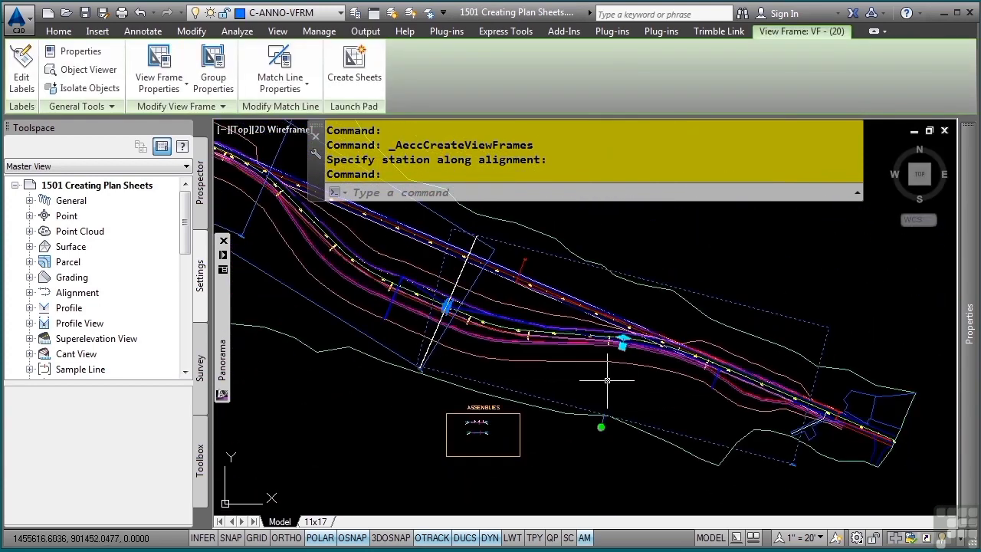
pyautogui.click(601, 426)
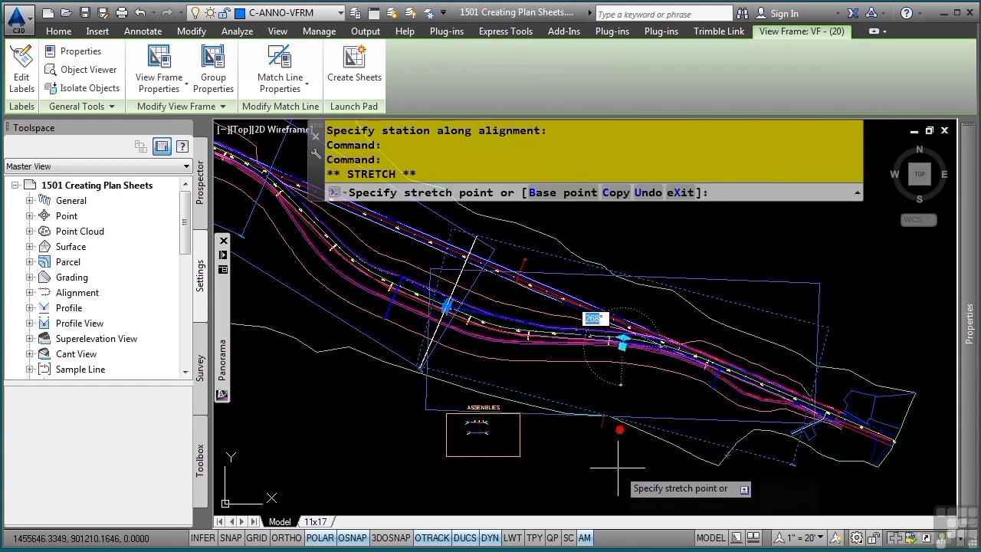
pyautogui.press('Escape')
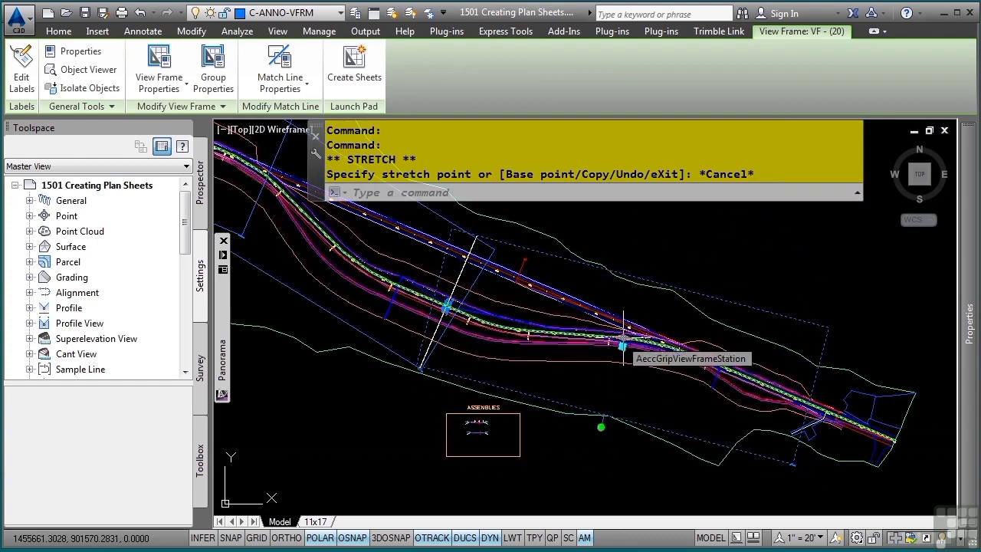
# - Try to slide the same view frame along the alignment and to shift its center point
pyautogui.click(622, 344)
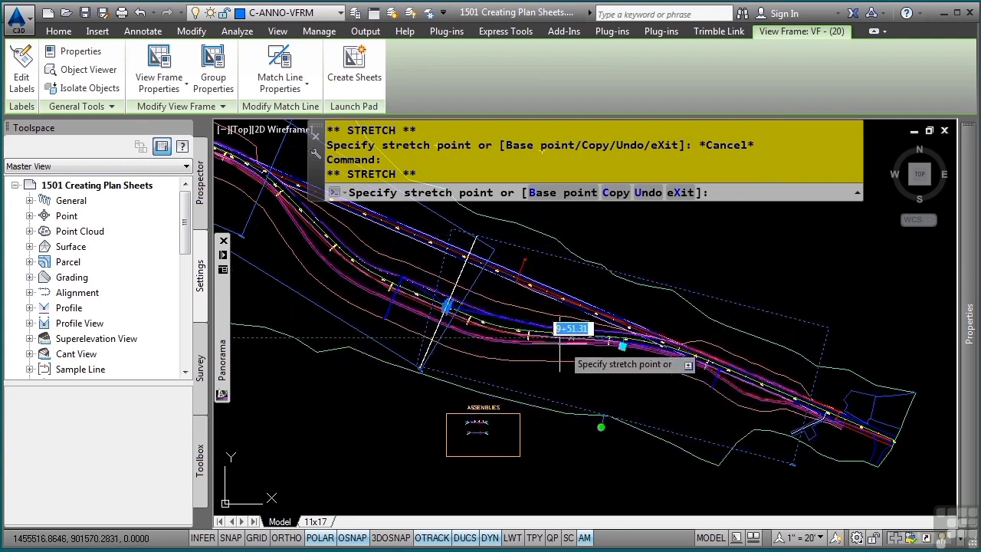
pyautogui.press('Escape')
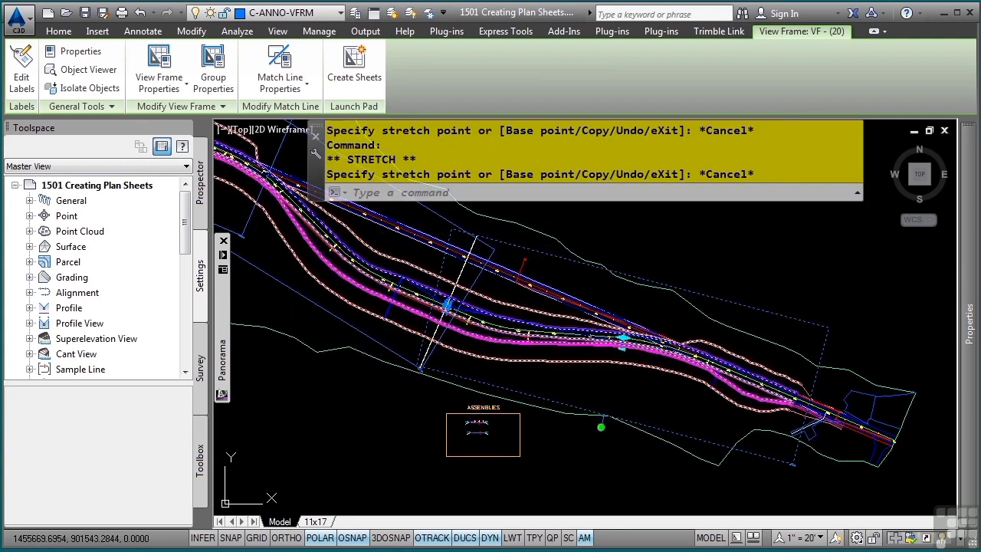
pyautogui.press('Escape')
pyautogui.click(621, 349)
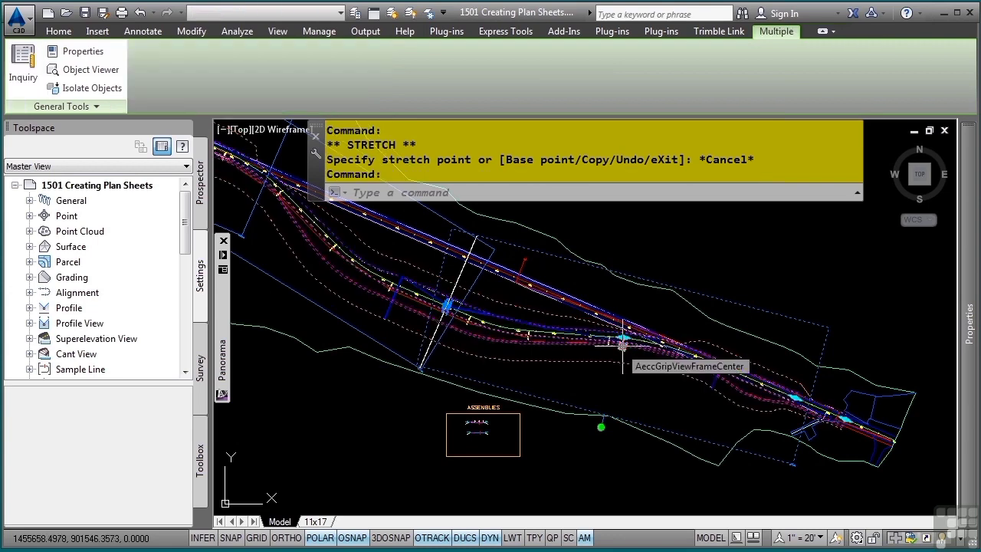
pyautogui.click(622, 346)
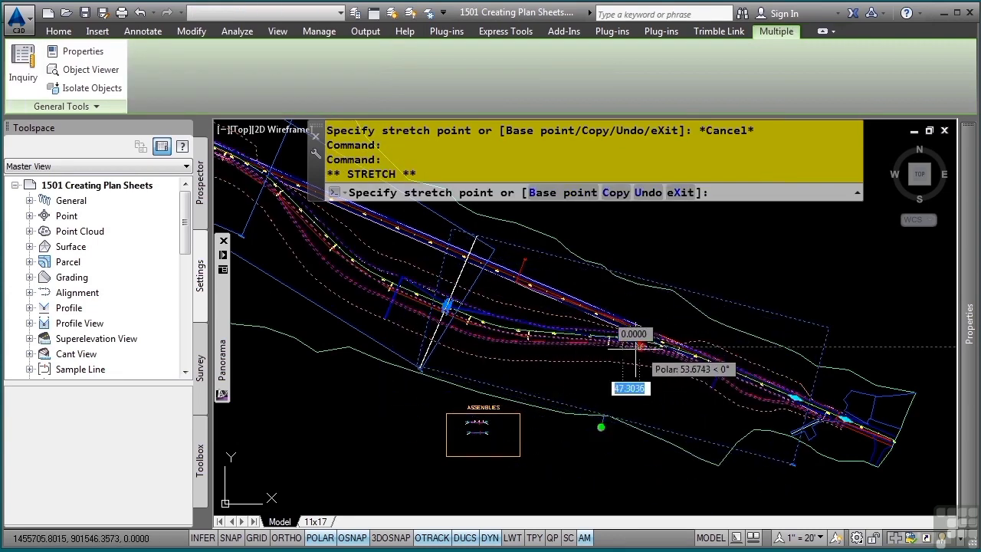
pyautogui.press('Escape')
pyautogui.press('Escape')
pyautogui.press('Escape')
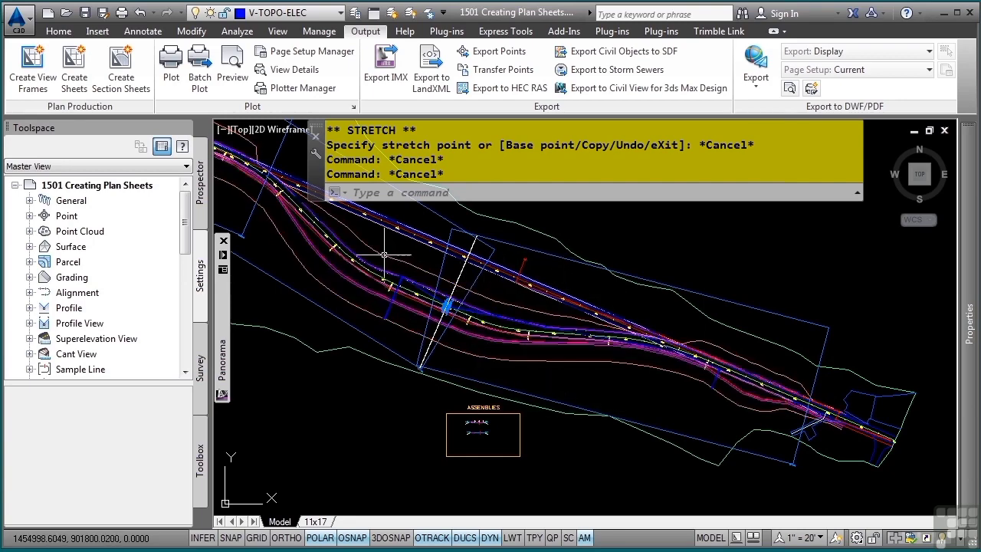
# - Try to move the match line at station 23+40 to a lower station along the alignment
pyautogui.scroll(3, 640, 374)
pyautogui.scroll(5, 465, 276)
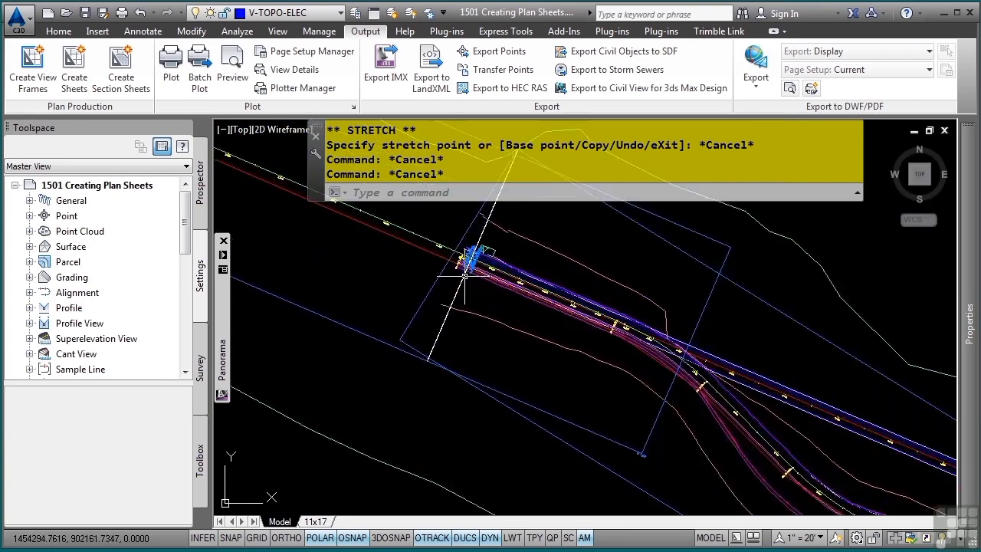
pyautogui.click(458, 287)
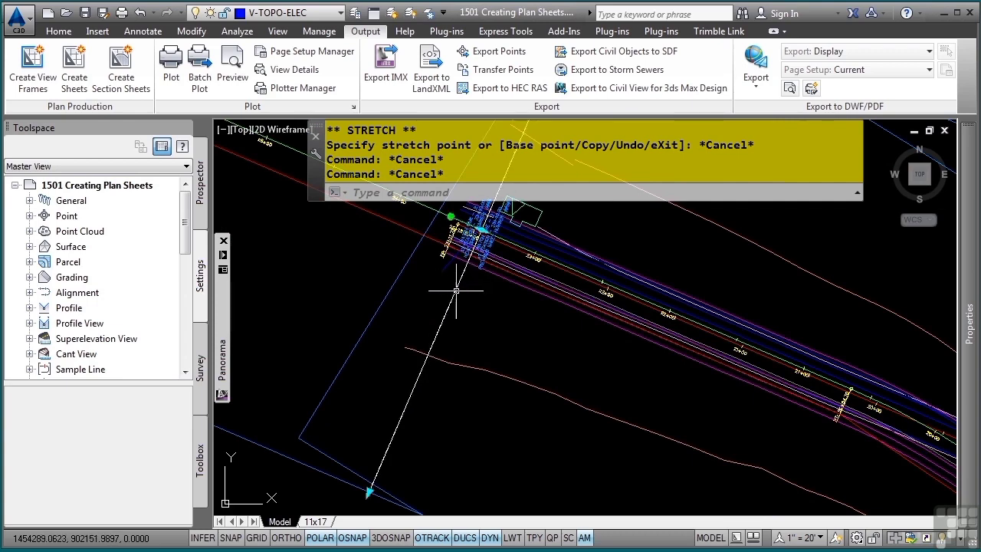
pyautogui.moveTo(556, 252); pyautogui.dragTo(553, 326, button='middle')
pyautogui.scroll(6, 477, 303)
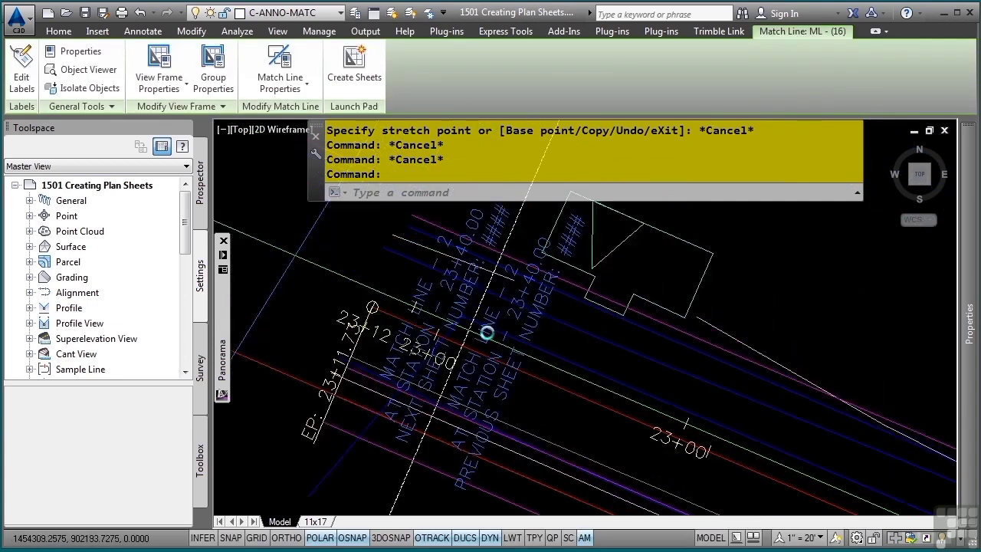
pyautogui.click(522, 347)
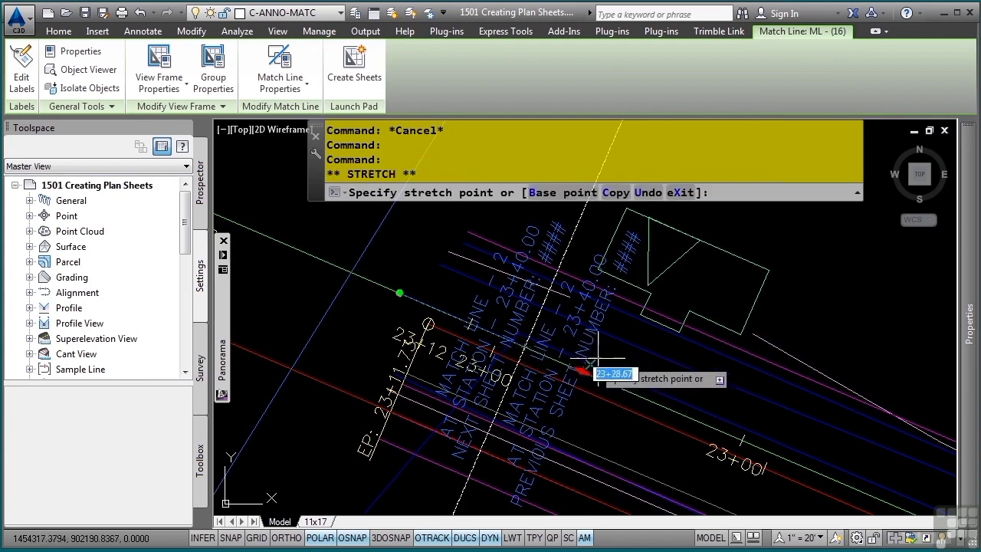
pyautogui.click(642, 398)
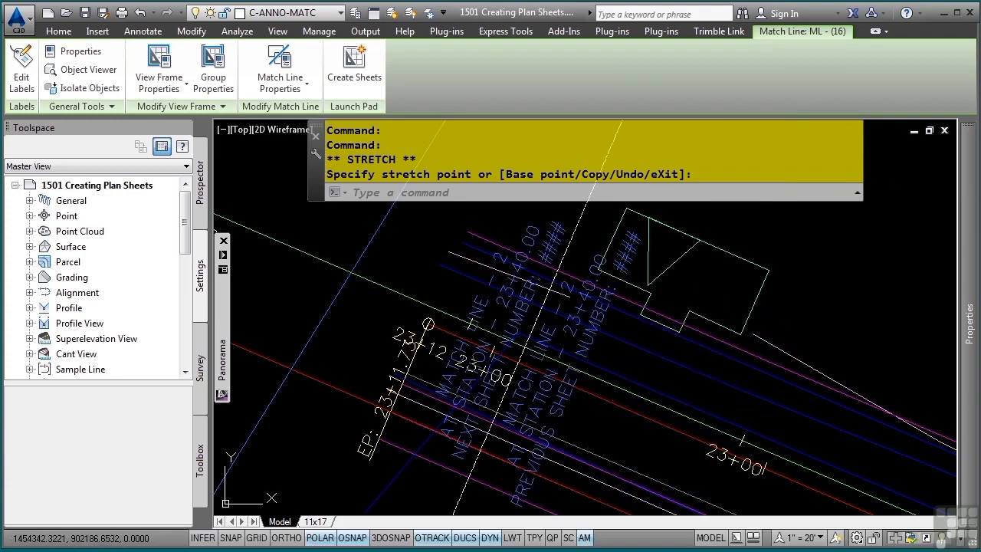
pyautogui.press('Escape')
pyautogui.press('Escape')
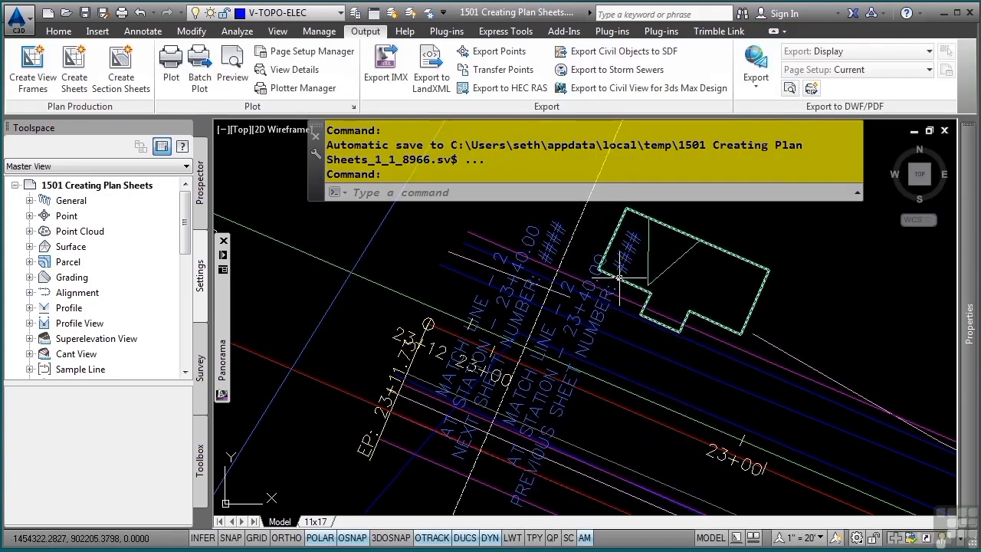
# - Start creating sheets from the PROJ-1 view frame group, keeping all view frames and all layouts in one new drawing
pyautogui.scroll(-14, 602, 276)
pyautogui.middleClick(604, 285)
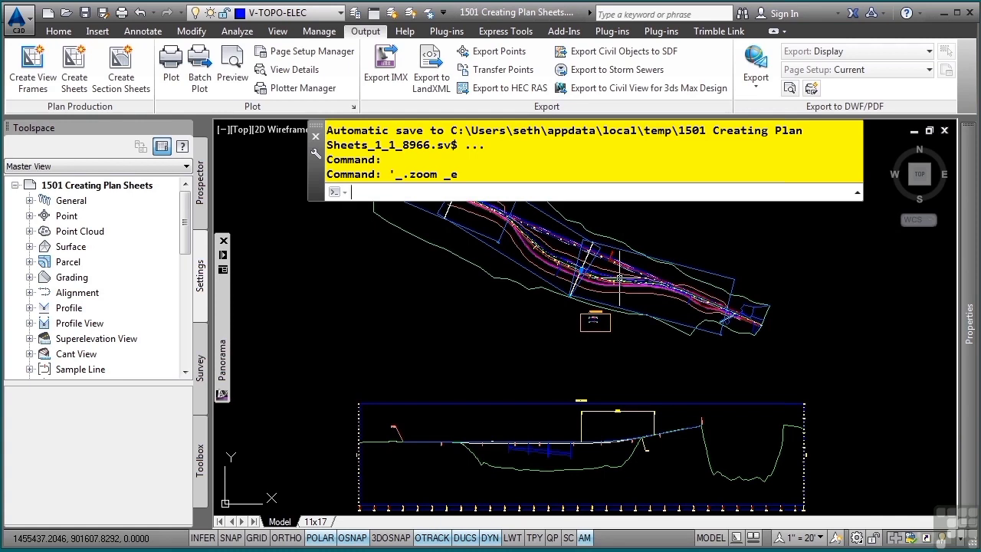
pyautogui.click(84, 88)
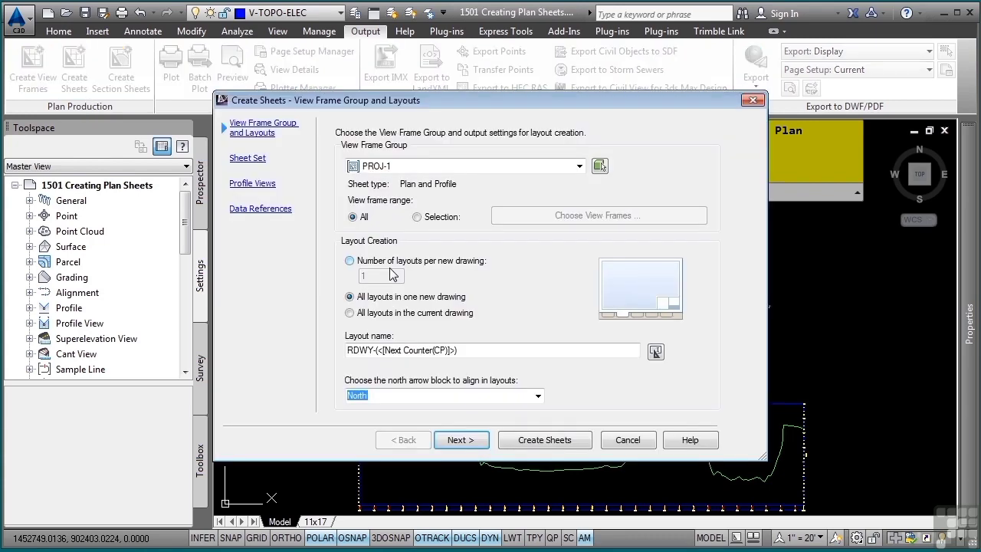
pyautogui.click(472, 167)
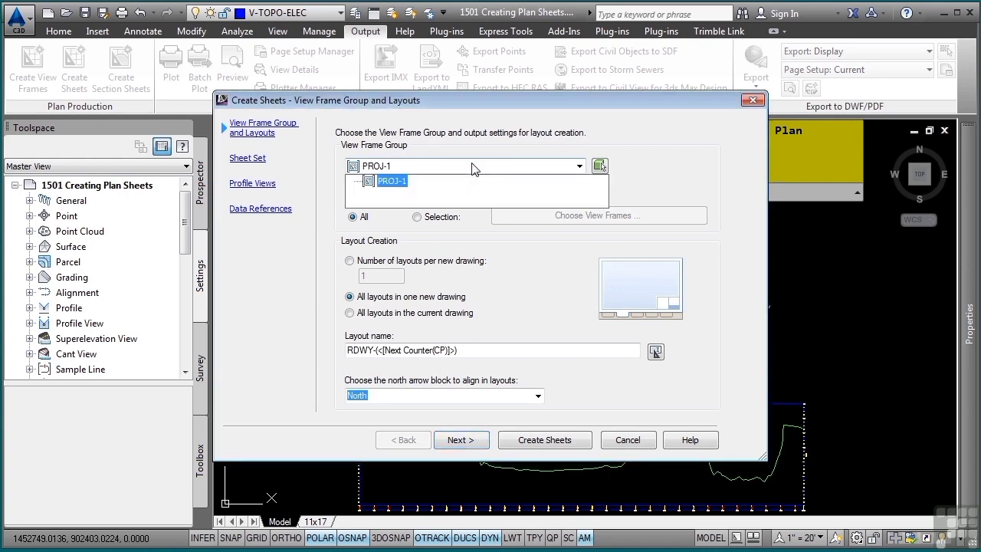
pyautogui.click(472, 166)
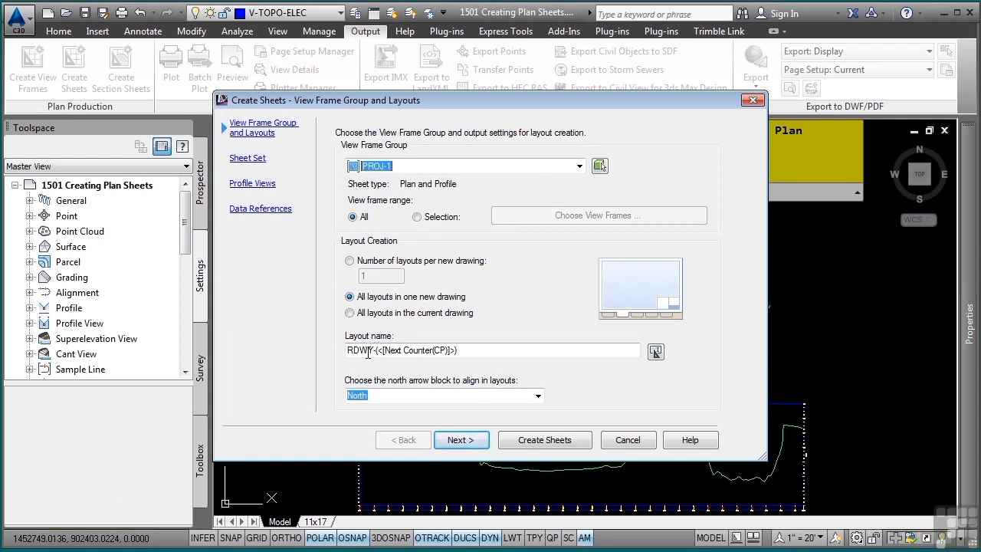
# - Set the starting number of the RDWY layout name template to 1 and continue to the sheet set settings
pyautogui.click(655, 352)
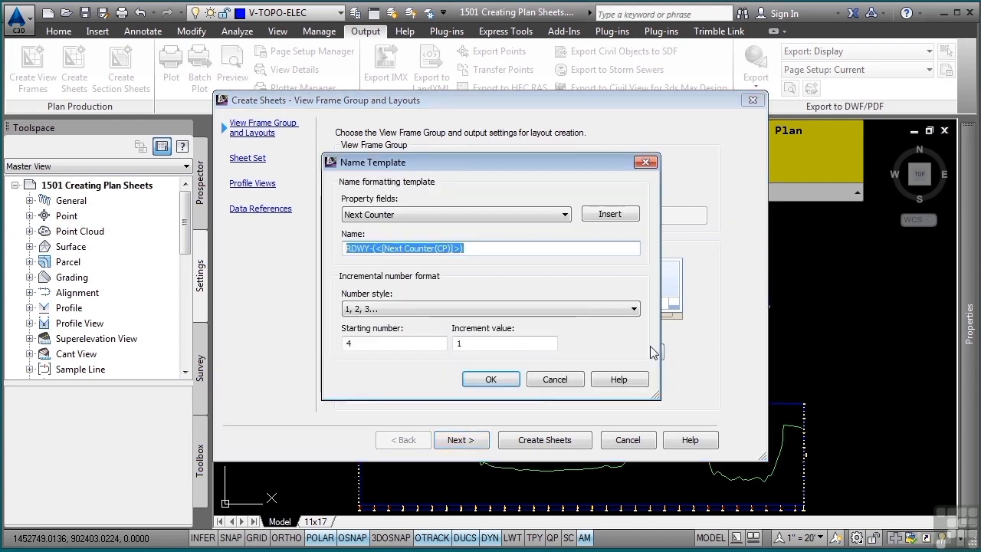
pyautogui.doubleClick(378, 342)
pyautogui.press('Tab')
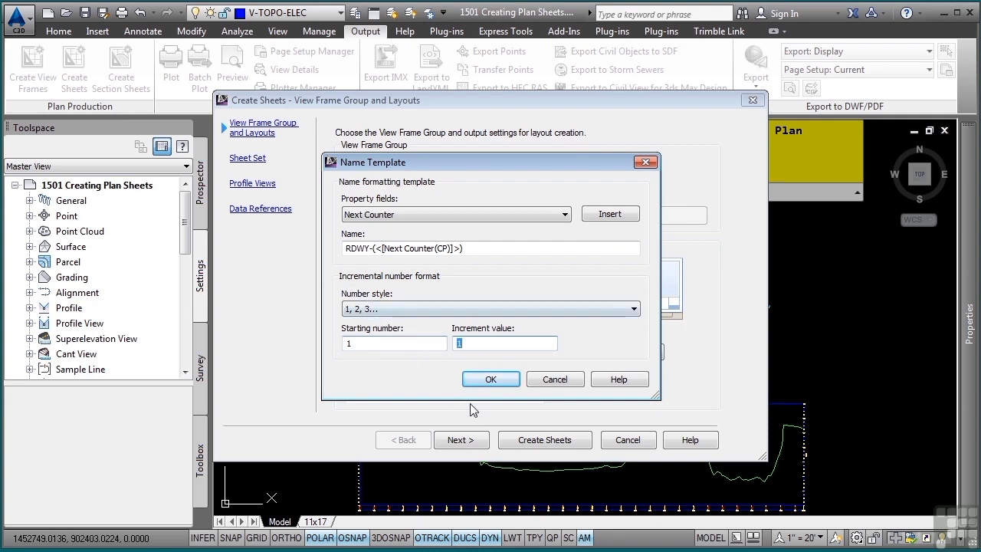
pyautogui.click(487, 379)
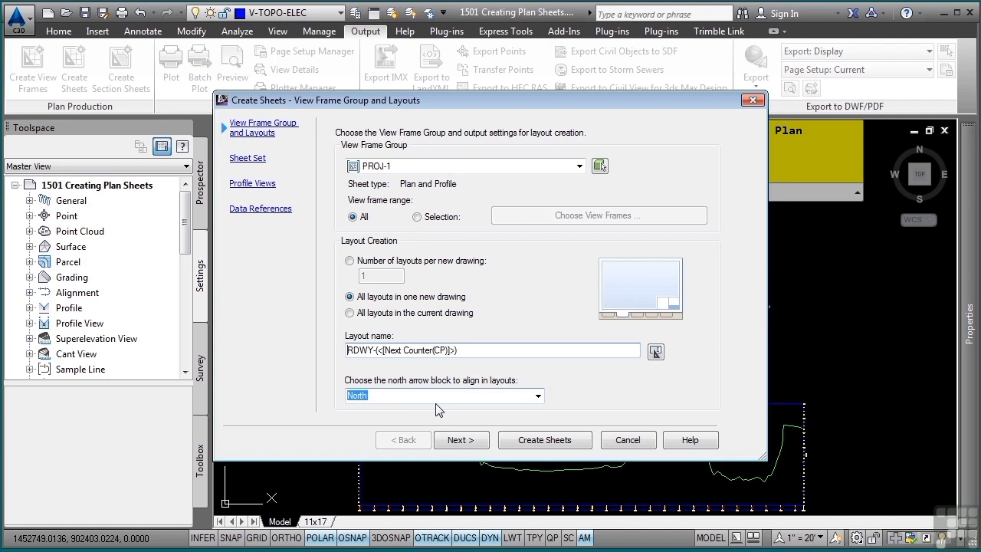
pyautogui.click(458, 439)
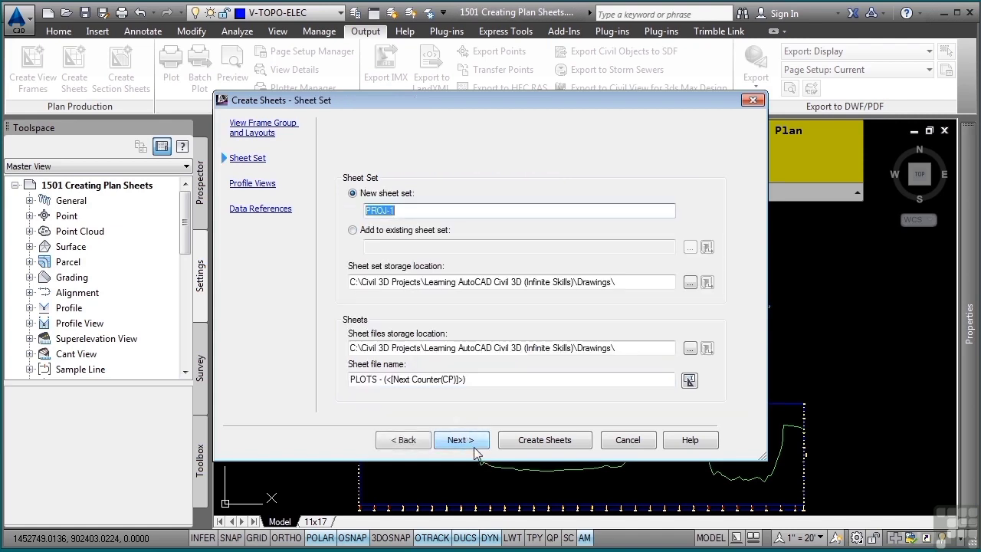
# - Keep the new sheet set named PROJ-1 and set both the sheet set and sheet file storage locations to the Drawings\Sheets folder
pyautogui.click(414, 211)
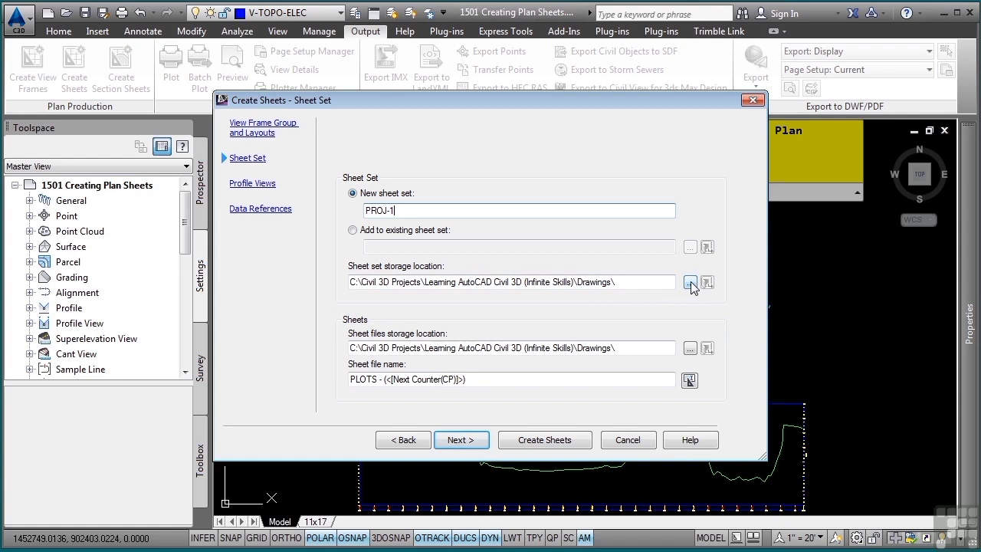
pyautogui.click(637, 284)
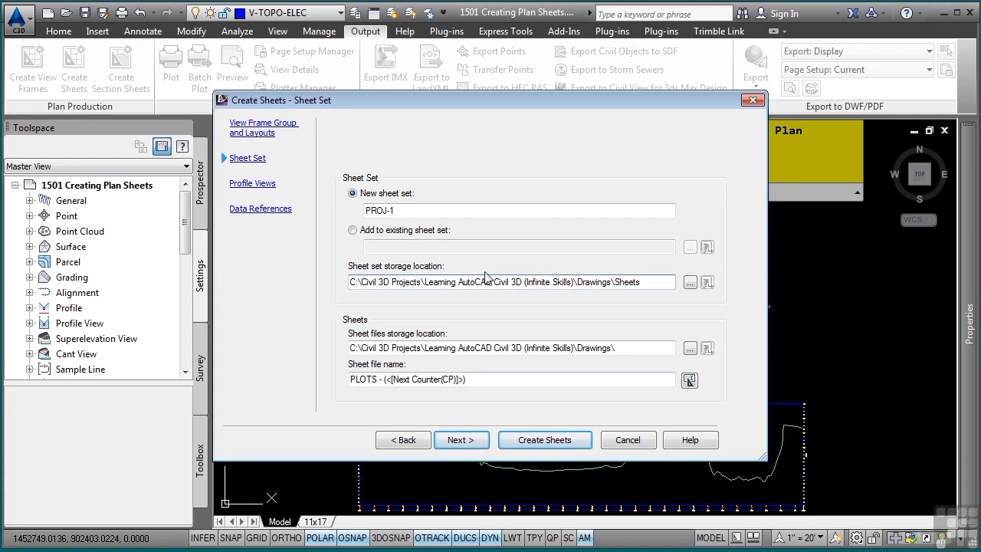
pyautogui.click(637, 348)
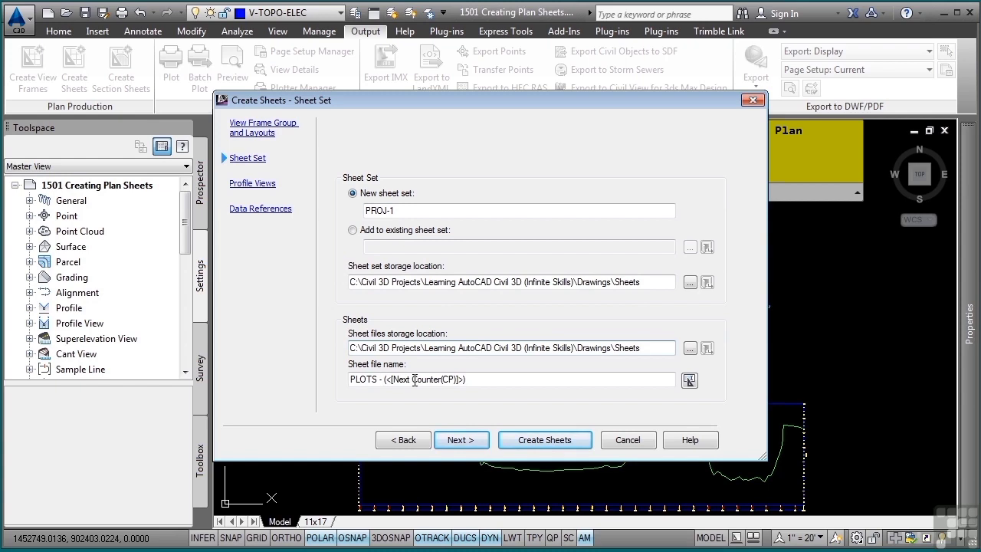
pyautogui.click(477, 440)
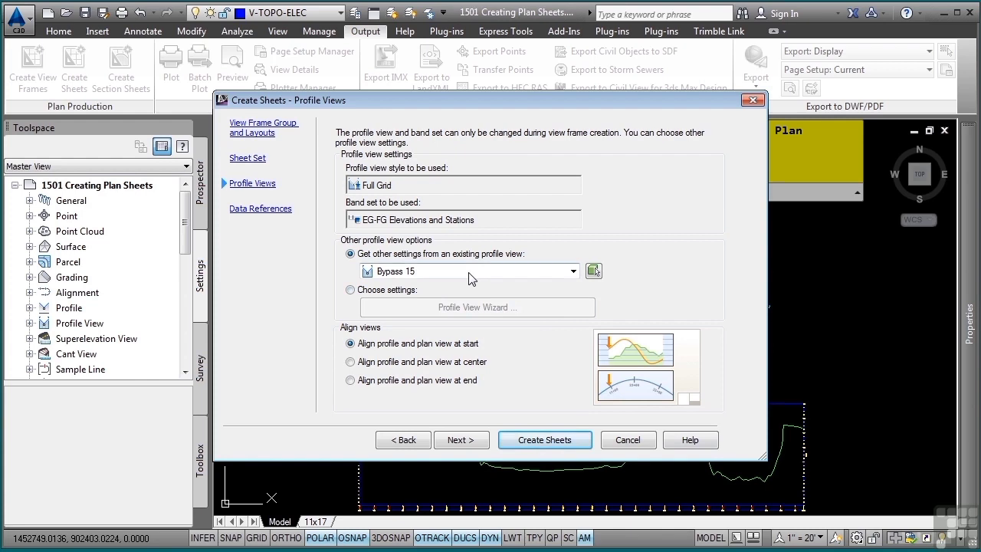
# - Choose custom profile view settings instead of those from Bypass 15 and advance the Profile View Wizard to the profile display options
pyautogui.click(356, 291)
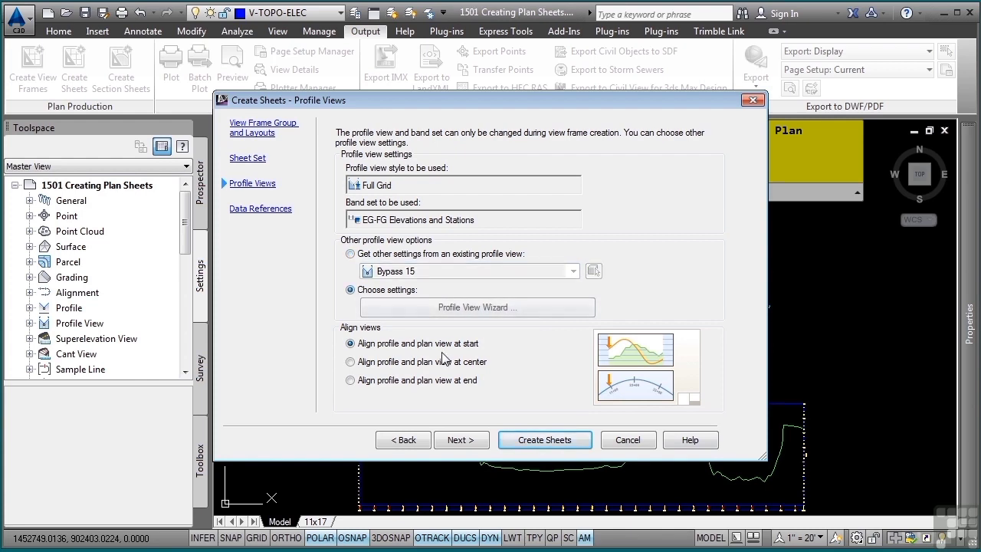
pyautogui.click(429, 308)
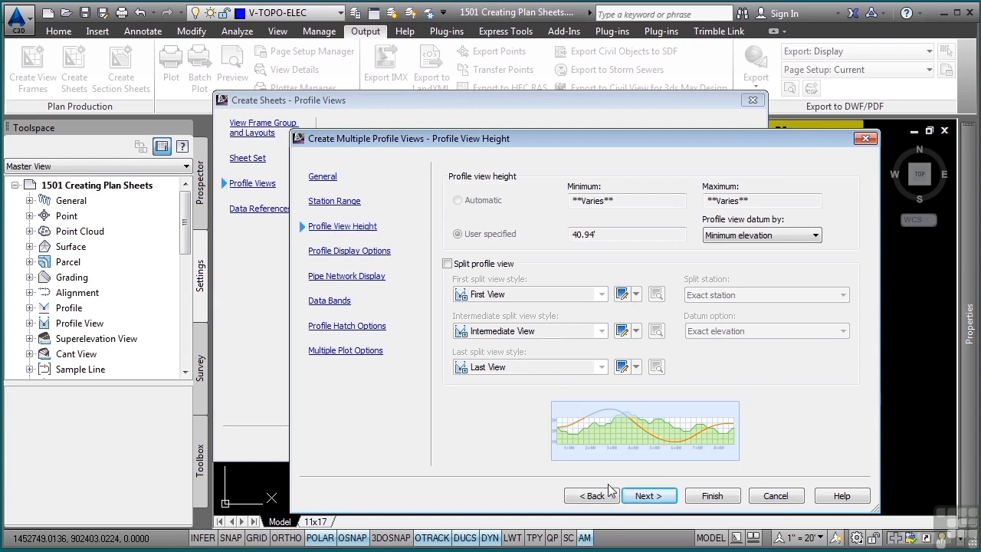
pyautogui.click(648, 495)
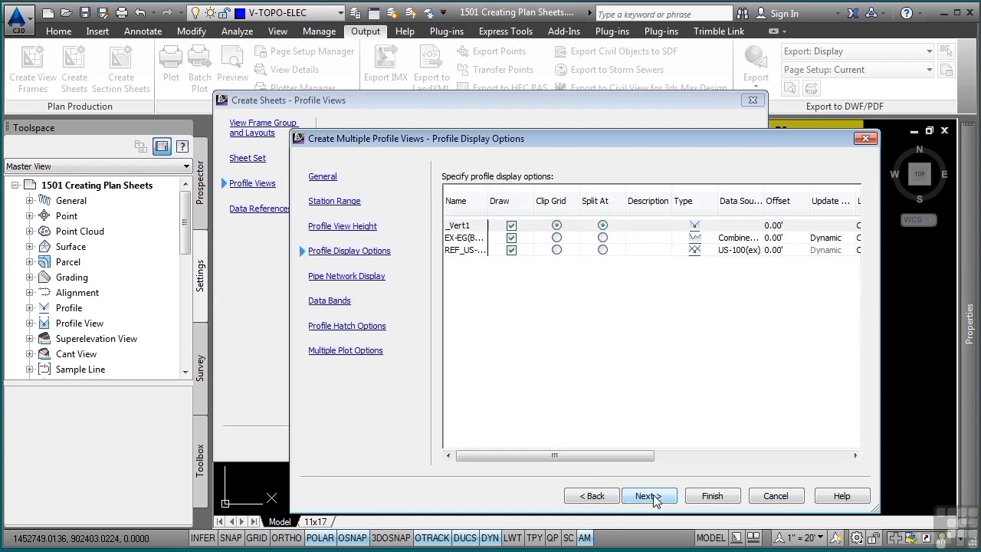
# - Set the label set of the EX-EG and REF_US profiles to _No Labels
pyautogui.moveTo(567, 454); pyautogui.dragTo(700, 443)
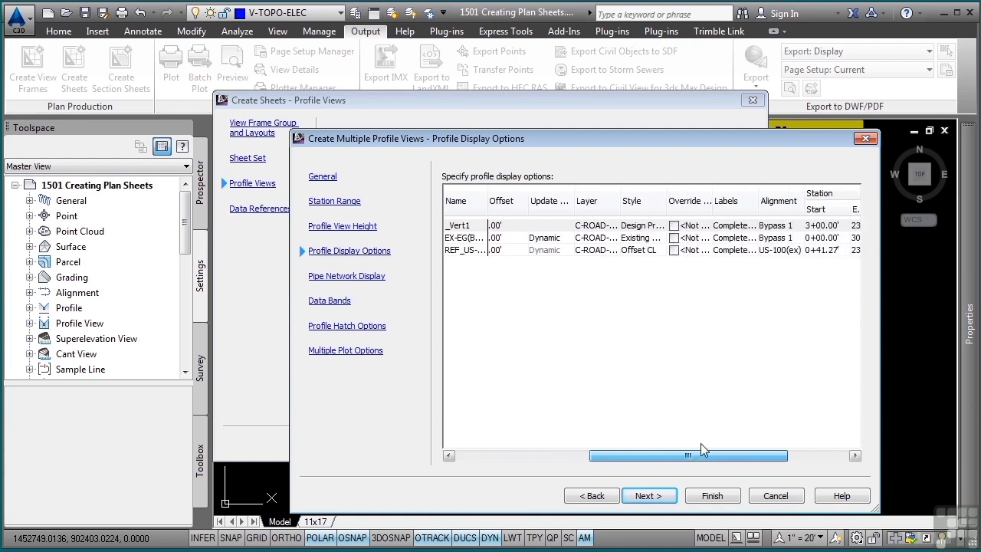
pyautogui.click(741, 239)
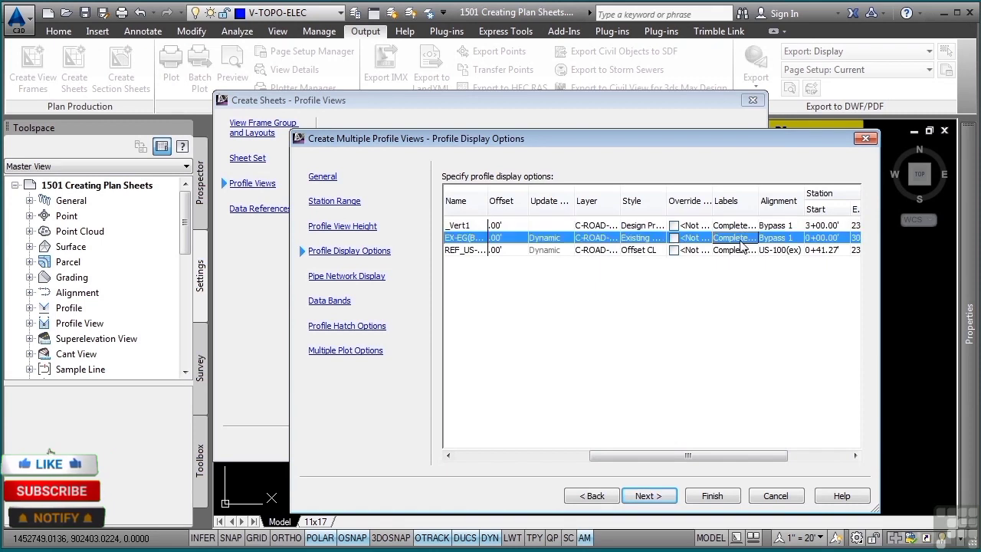
pyautogui.click(742, 244)
pyautogui.click(509, 300)
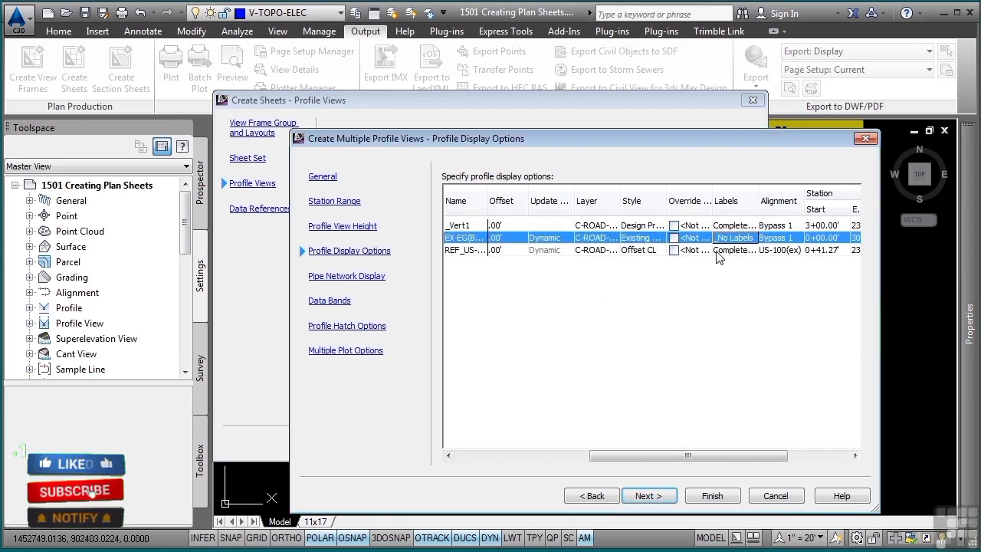
pyautogui.click(734, 238)
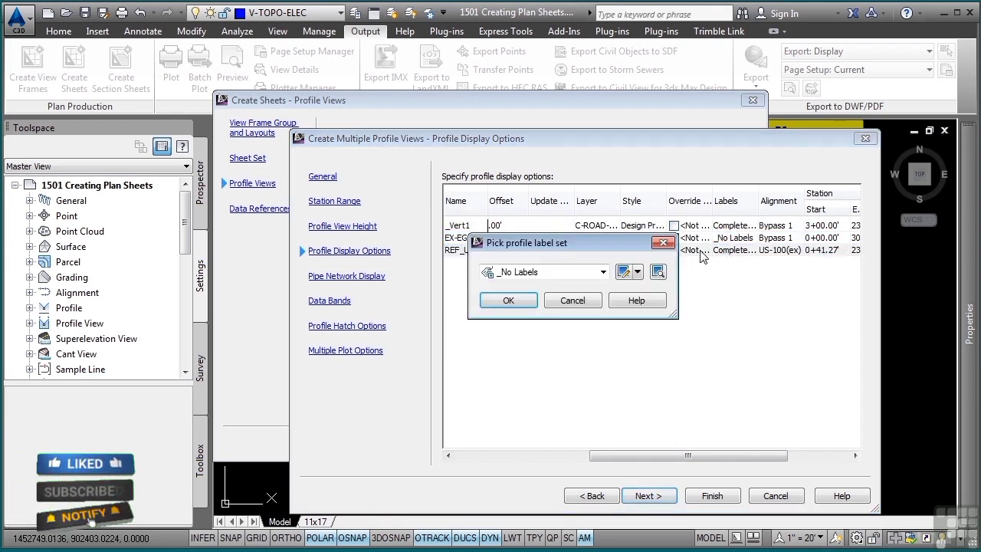
pyautogui.click(508, 300)
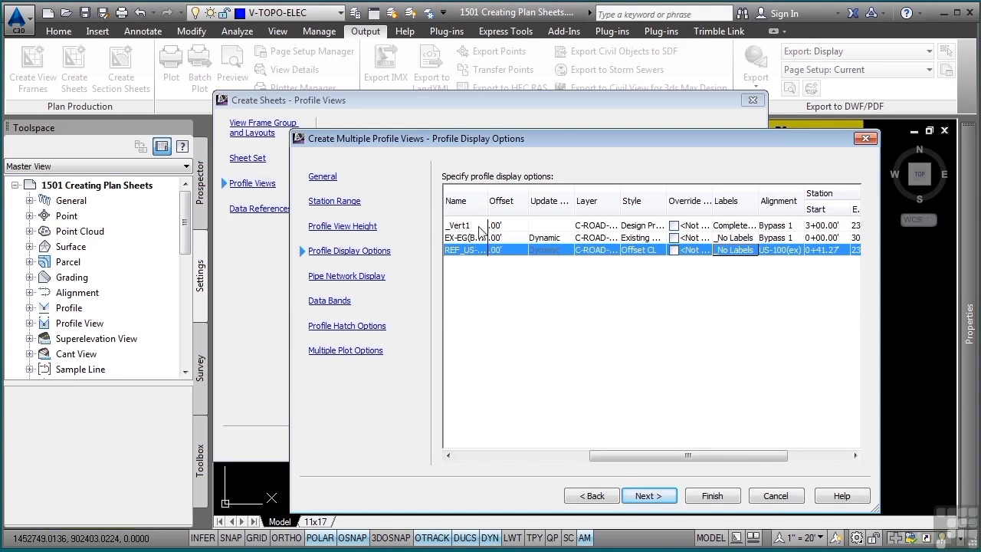
# - Include the Existing Storm Sewer and STORM -1 pipe networks in the profile views and finish the profile view settings
pyautogui.click(660, 494)
pyautogui.click(677, 234)
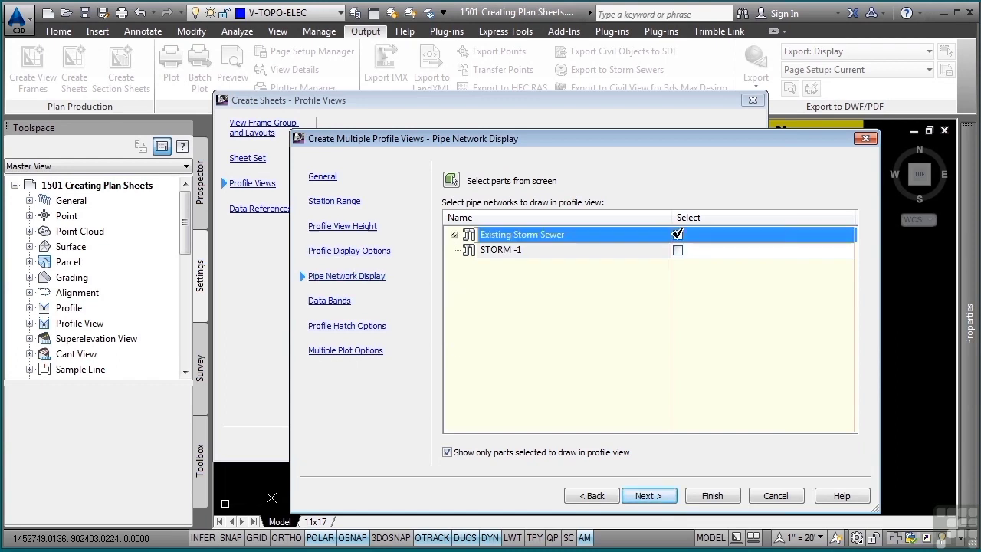
pyautogui.click(677, 250)
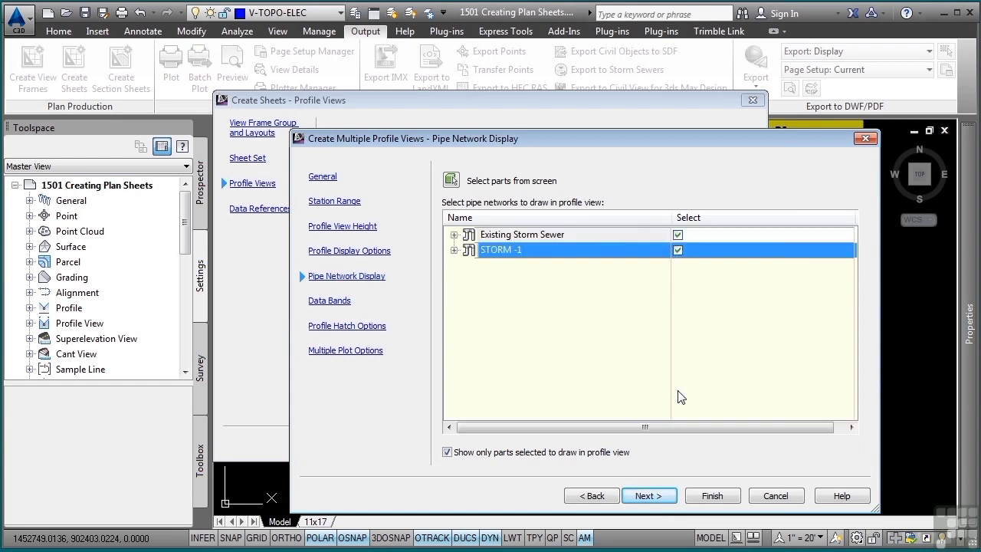
pyautogui.click(648, 498)
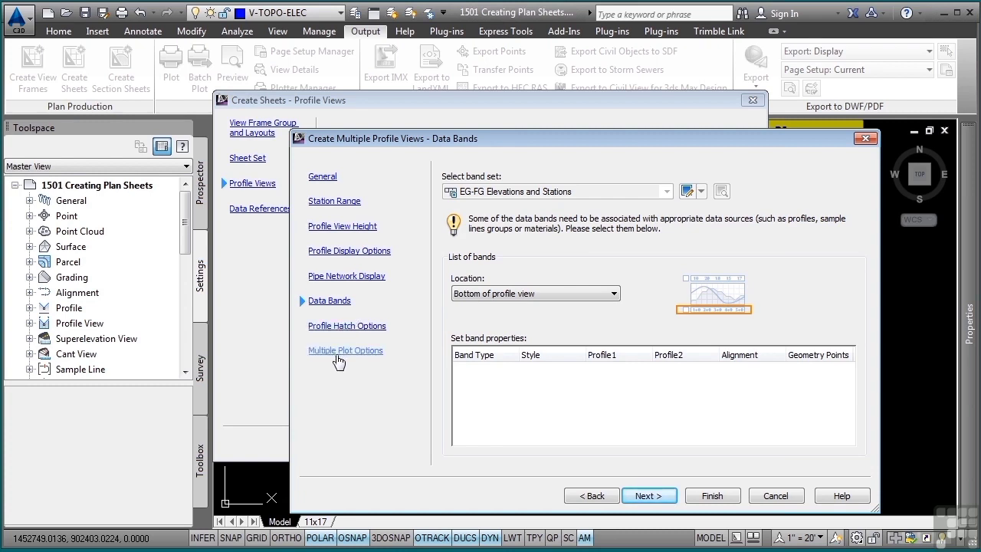
pyautogui.click(712, 496)
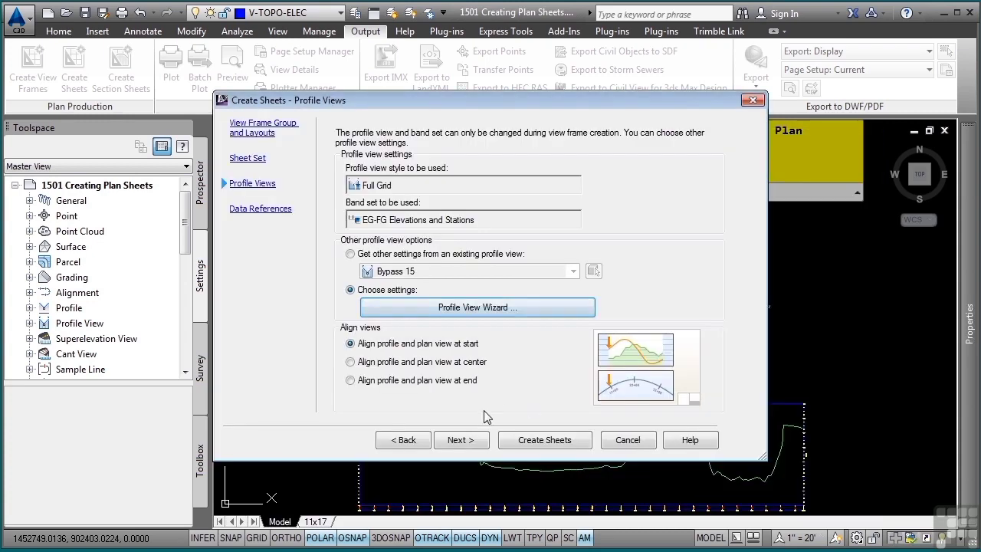
# - Reference the FG surface and all pipe networks in the sheets, without copying pipe network labels to the destination drawings
pyautogui.click(462, 441)
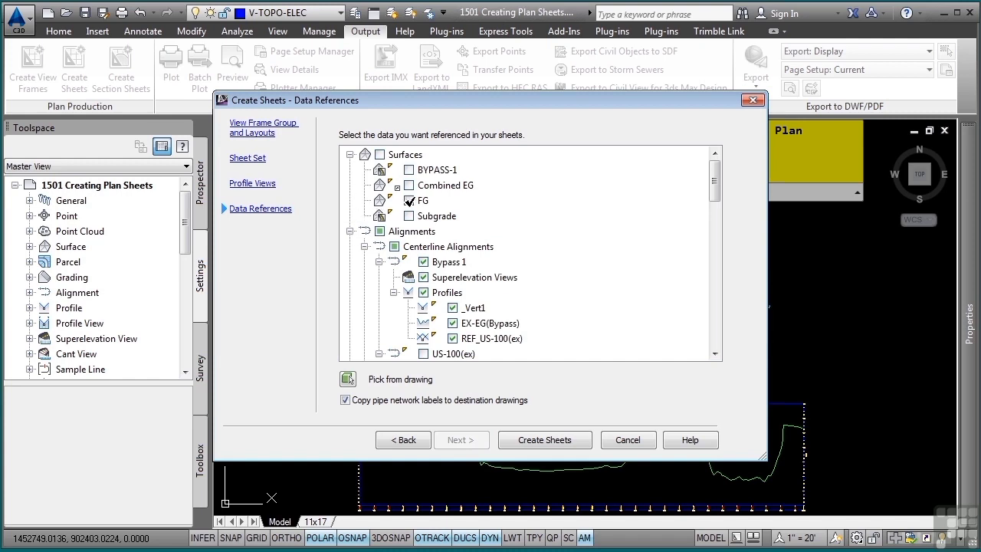
pyautogui.click(409, 200)
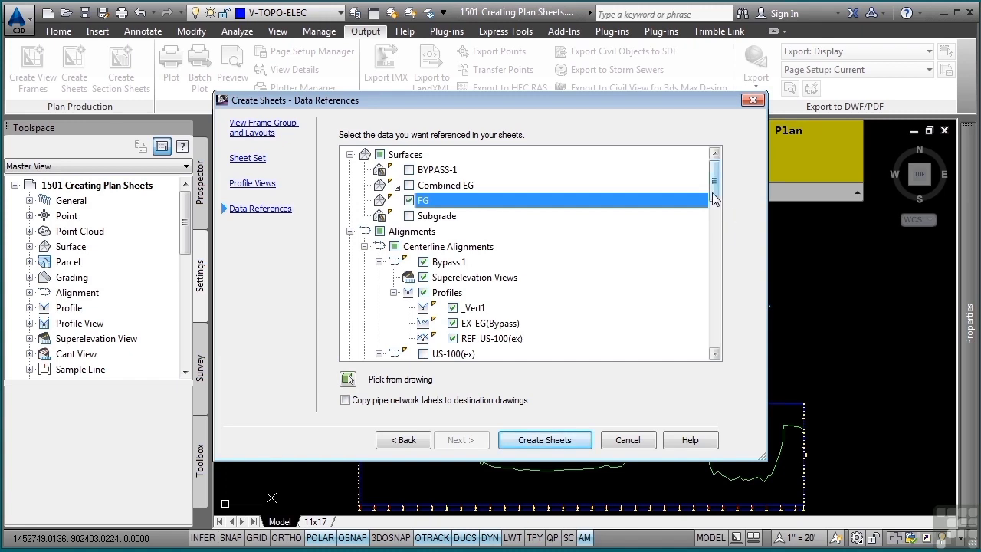
pyautogui.moveTo(714, 193)
pyautogui.mouseDown()
pyautogui.moveTo(714, 234)
pyautogui.moveTo(716, 211)
pyautogui.mouseUp()
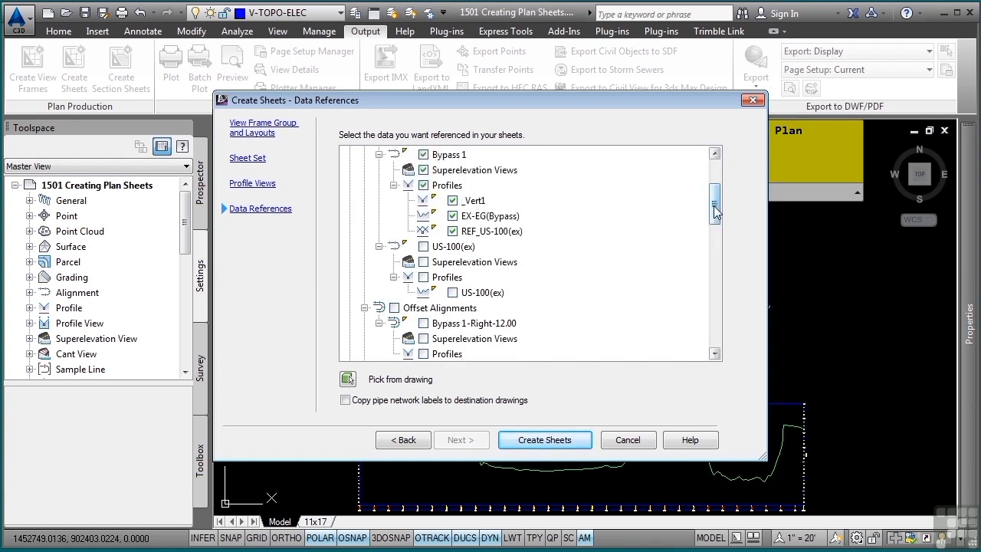
pyautogui.moveTo(715, 215); pyautogui.dragTo(729, 348)
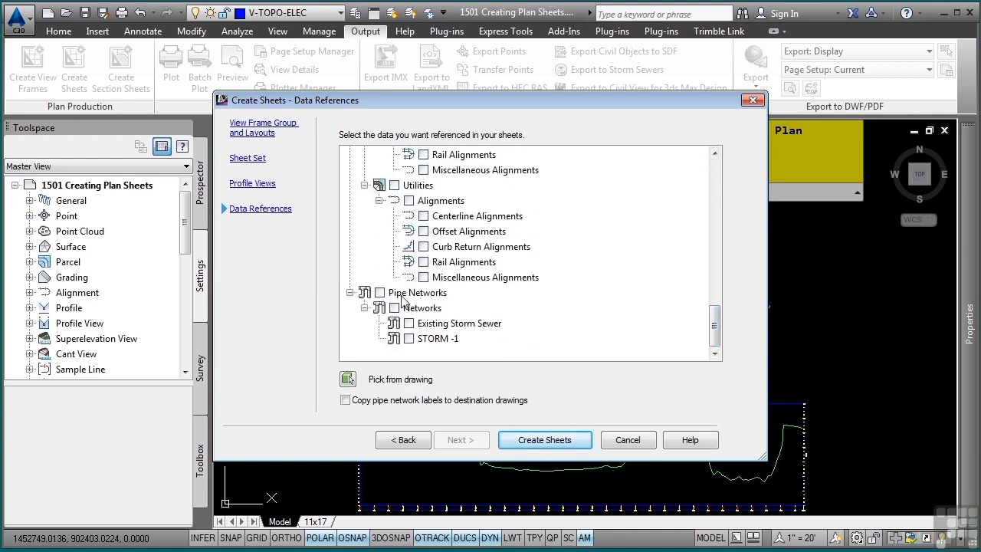
pyautogui.click(380, 293)
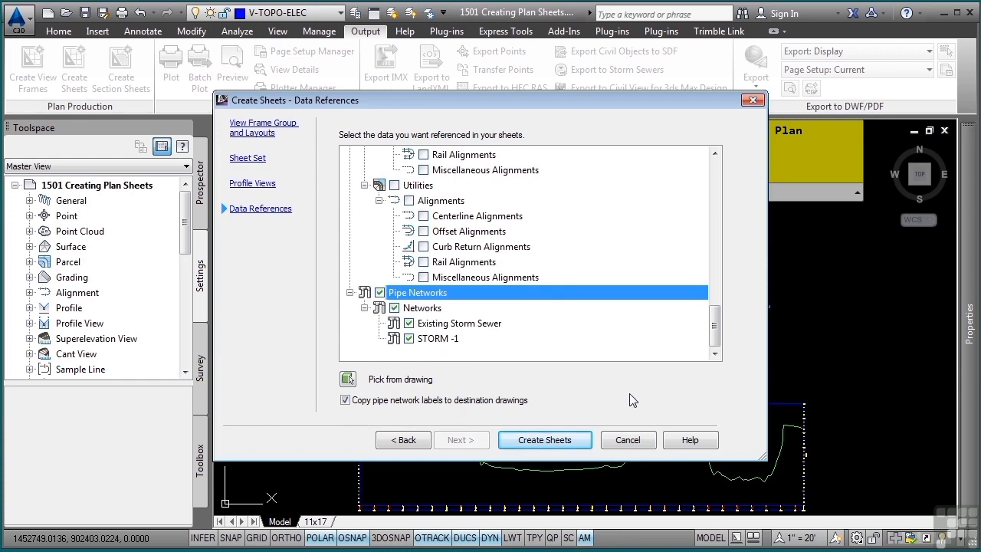
pyautogui.click(352, 400)
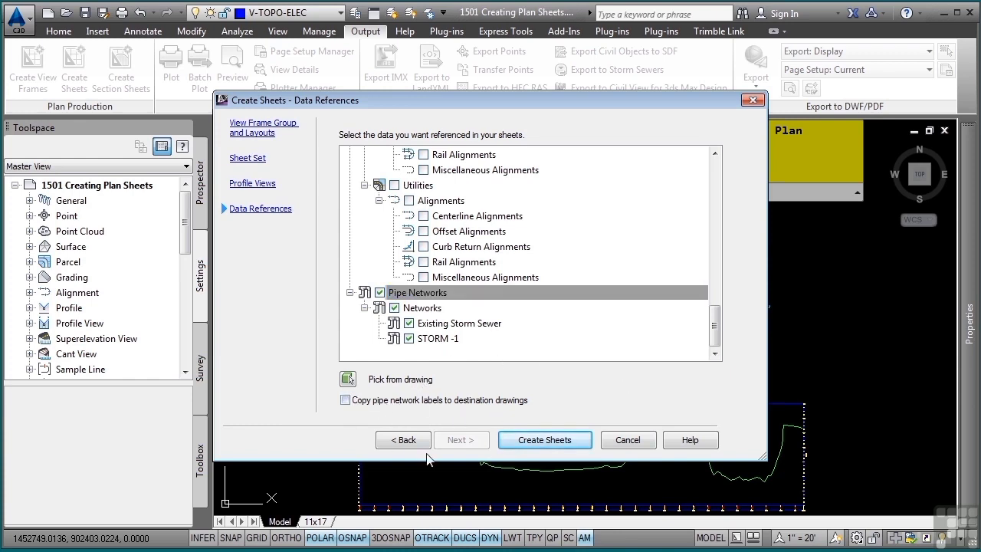
# - Create the sheets, accept saving the current drawing, and place the profile view origin in the empty area above the site plan
pyautogui.click(545, 443)
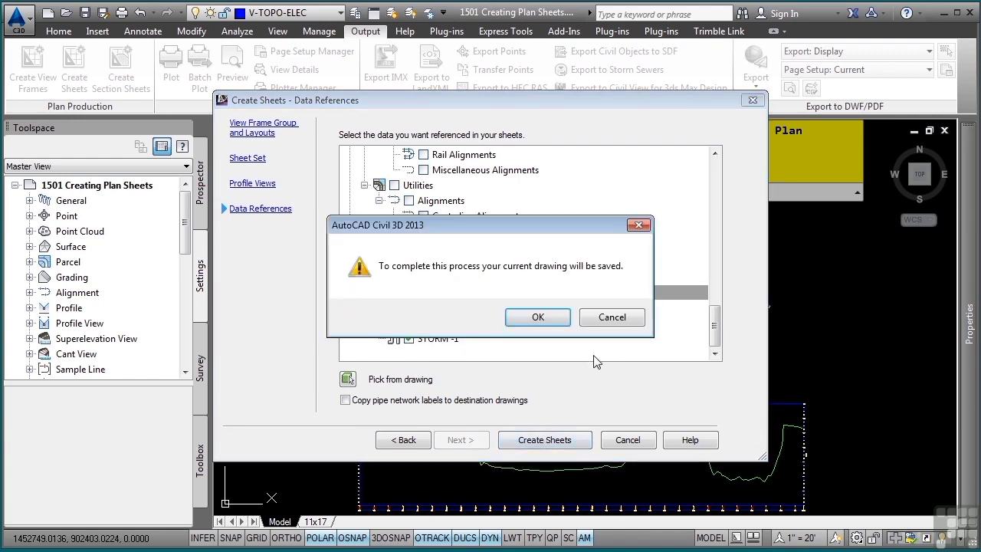
pyautogui.click(553, 316)
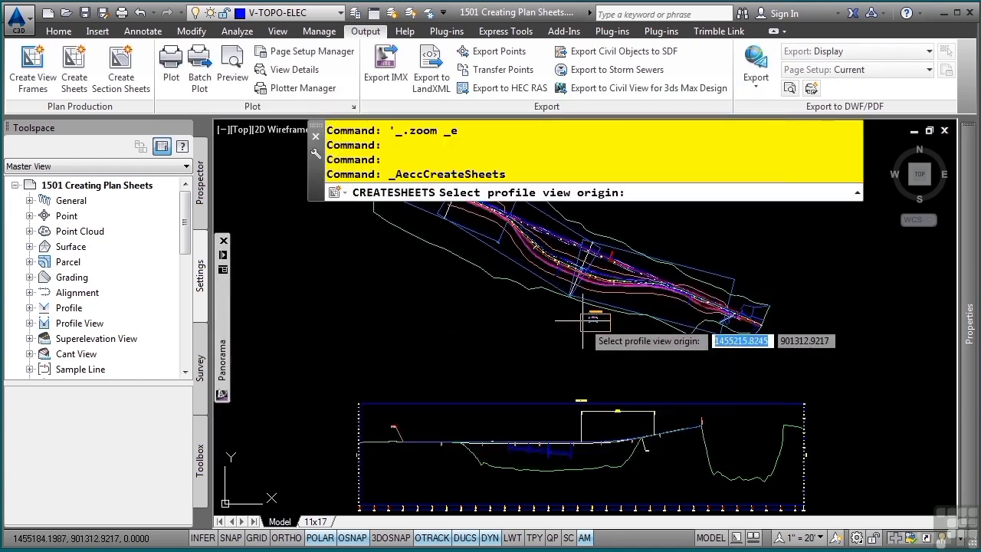
pyautogui.moveTo(582, 321); pyautogui.dragTo(386, 414, button='middle')
pyautogui.scroll(-2, 515, 344)
pyautogui.moveTo(606, 262); pyautogui.dragTo(522, 319, button='middle')
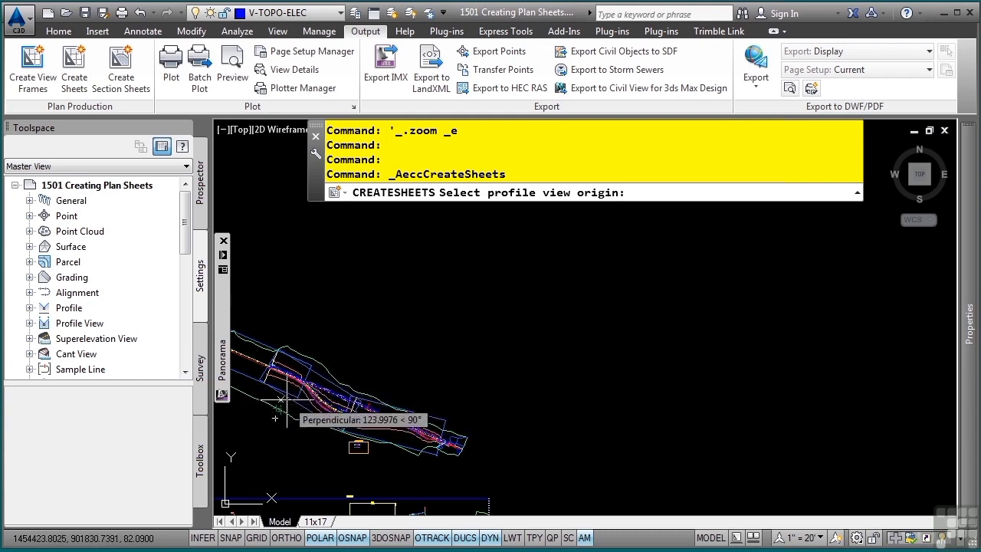
pyautogui.click(493, 301)
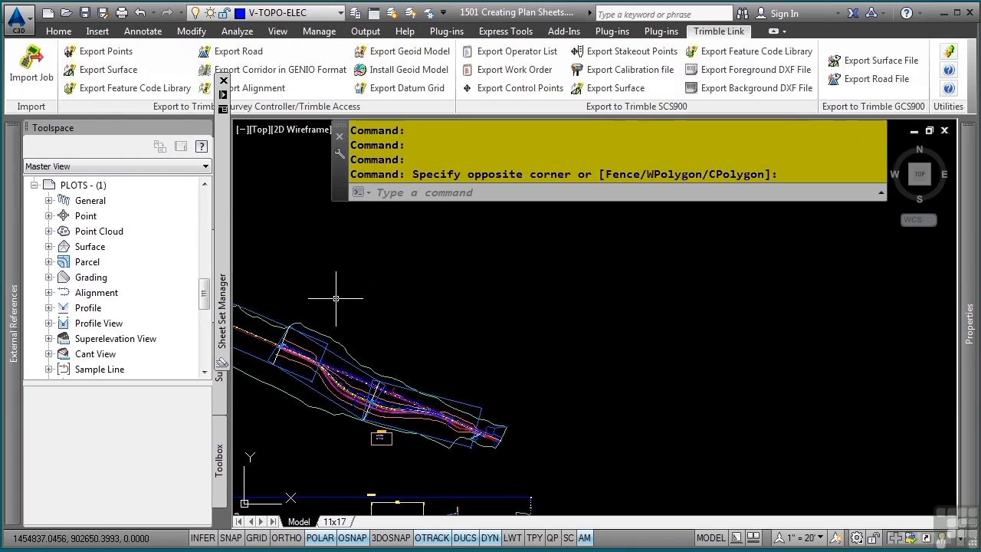
# - Open sheet 1 - RDWY-(1) from the PROJ-1 sheet set and inspect its plan and profile viewports
pyautogui.moveTo(223, 302)
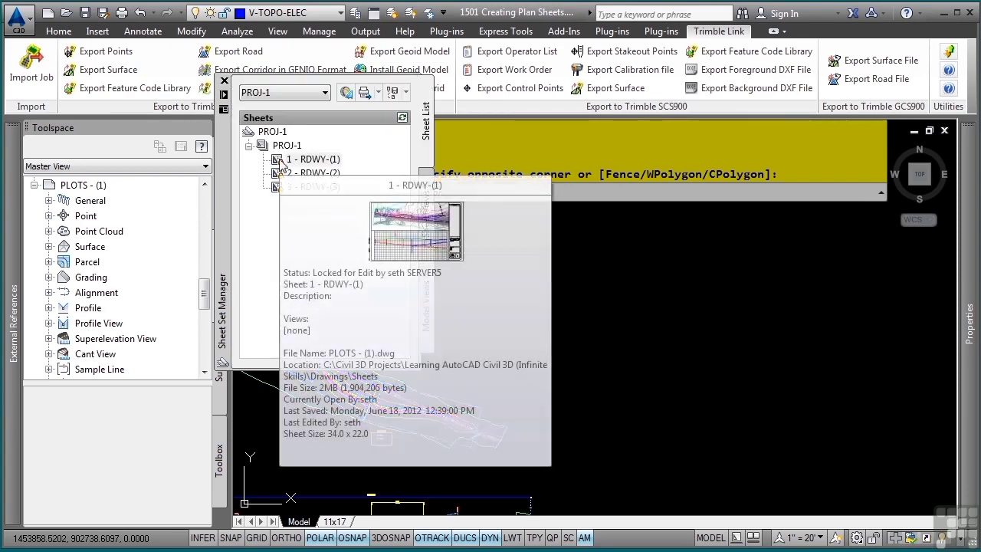
pyautogui.doubleClick(320, 161)
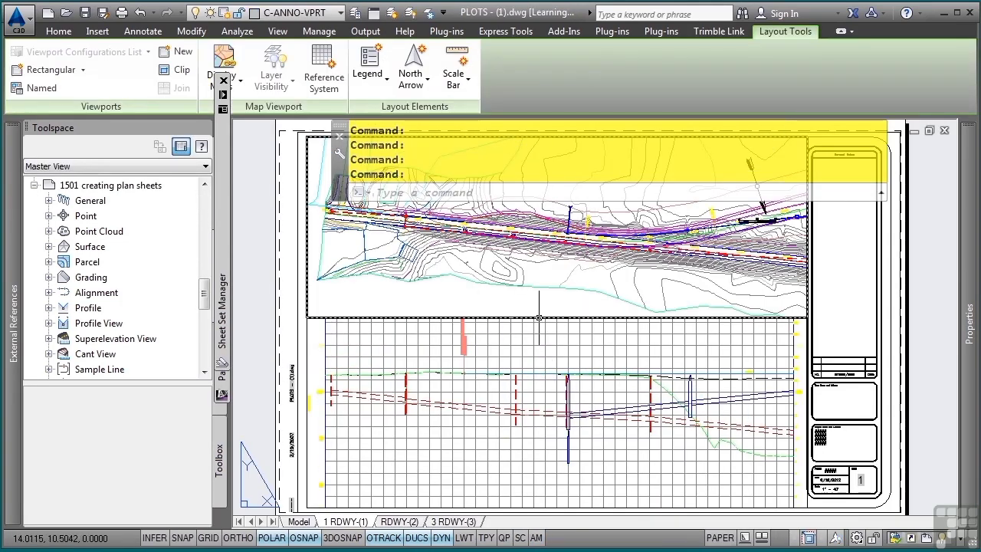
pyautogui.moveTo(536, 317)
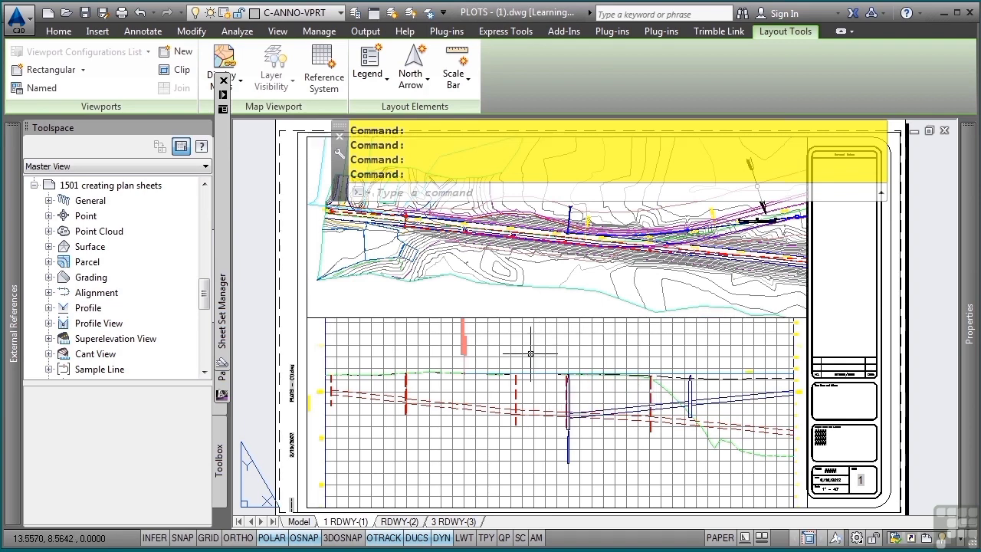
pyautogui.moveTo(517, 396); pyautogui.dragTo(514, 360, button='middle')
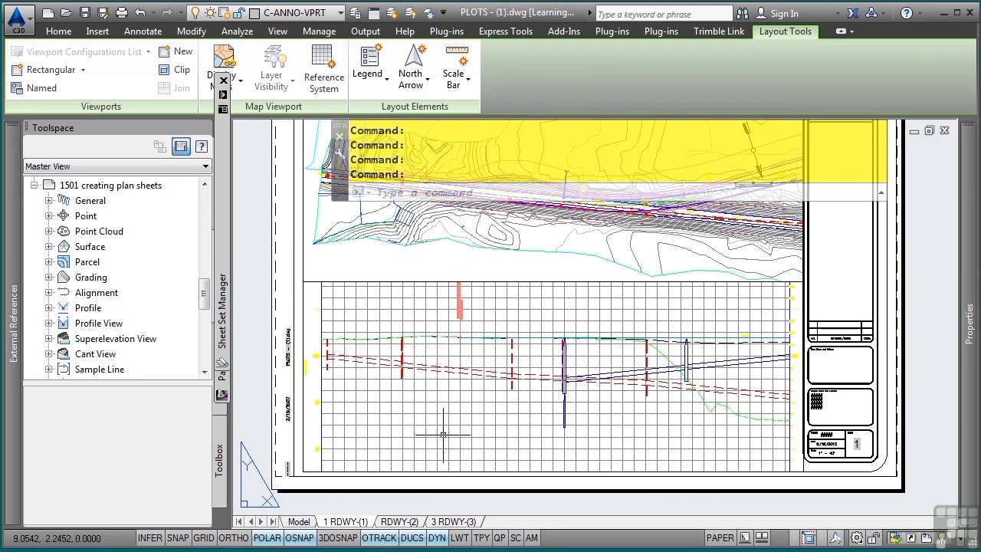
pyautogui.moveTo(443, 353); pyautogui.dragTo(424, 399, button='middle')
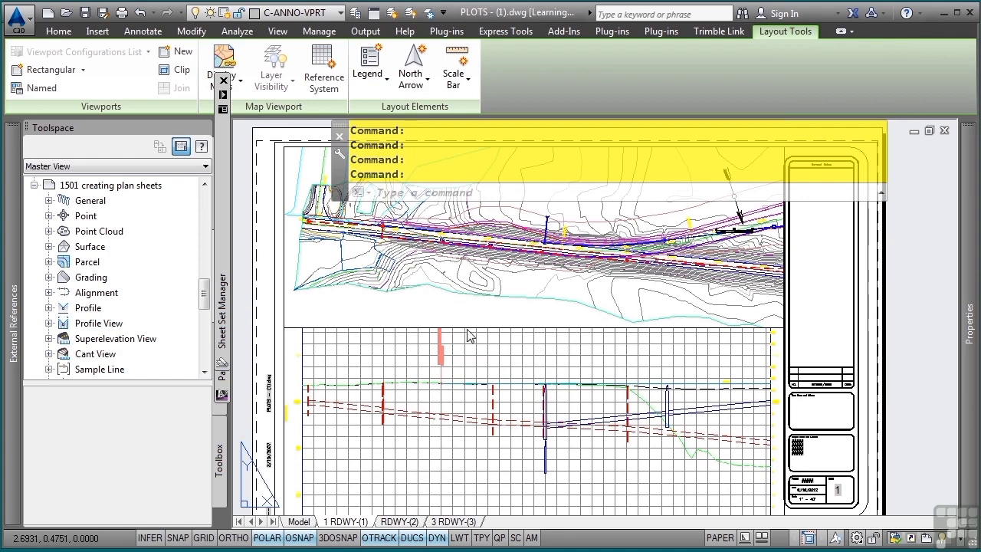
# - Switch the sheet drawing to model space and examine the first generated profile view
pyautogui.press('Escape')
pyautogui.press('Escape')
pyautogui.hotkey('ctrl', 'pageup')
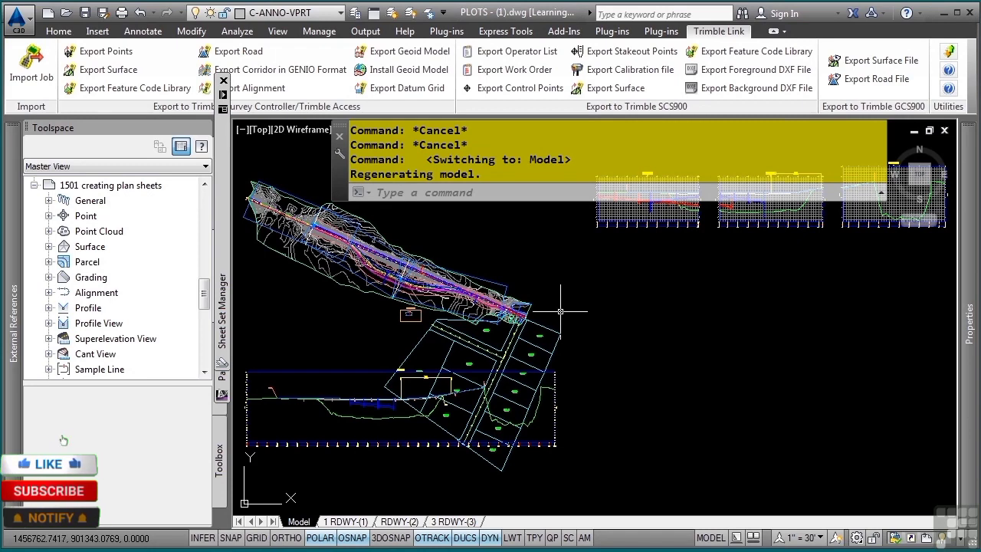
pyautogui.scroll(5, 560, 311)
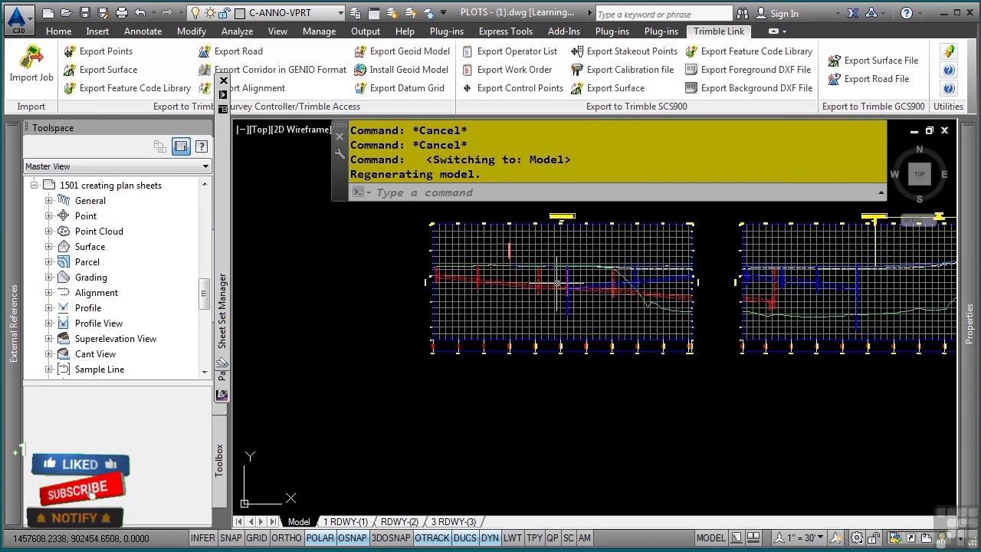
pyautogui.click(553, 308)
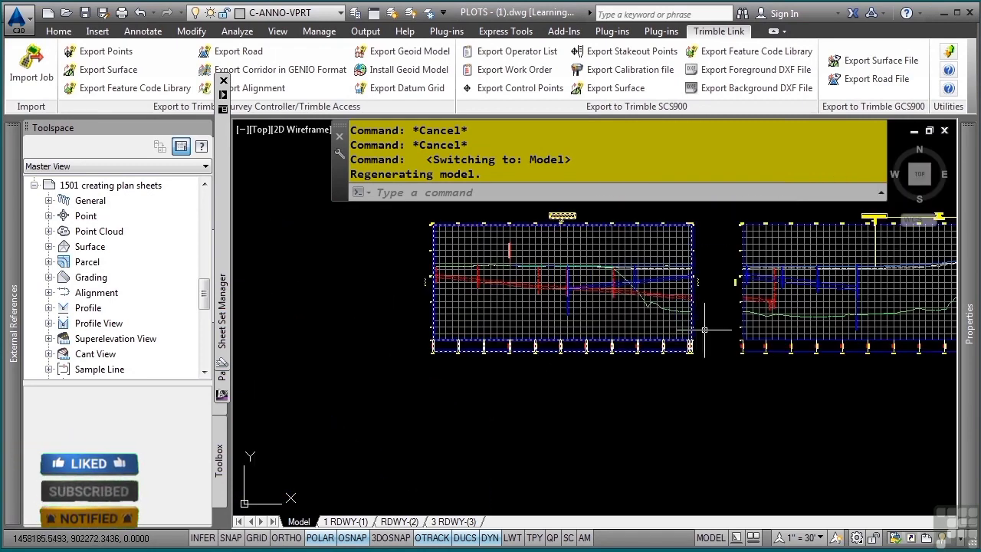
pyautogui.press('Escape')
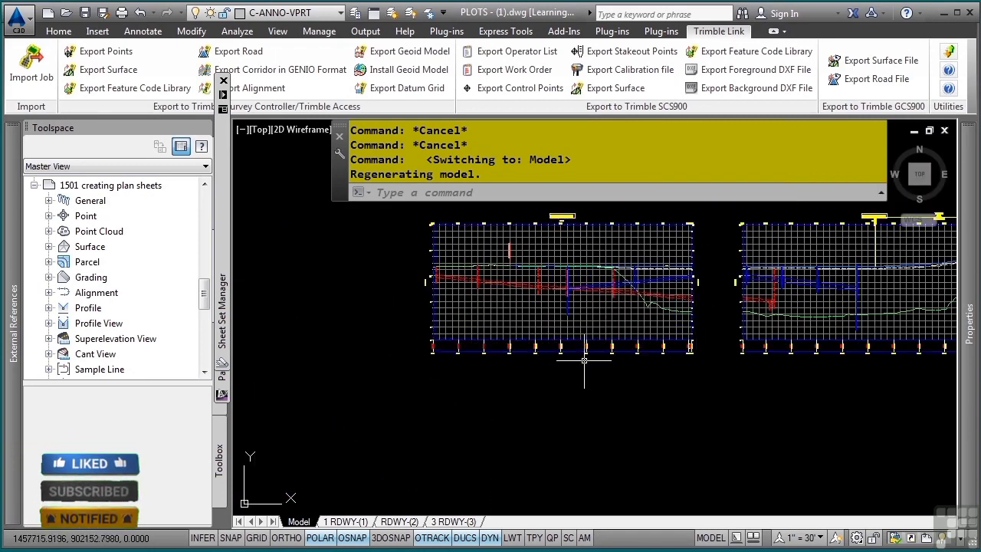
pyautogui.middleClick(519, 375)
pyautogui.middleClick(520, 375)
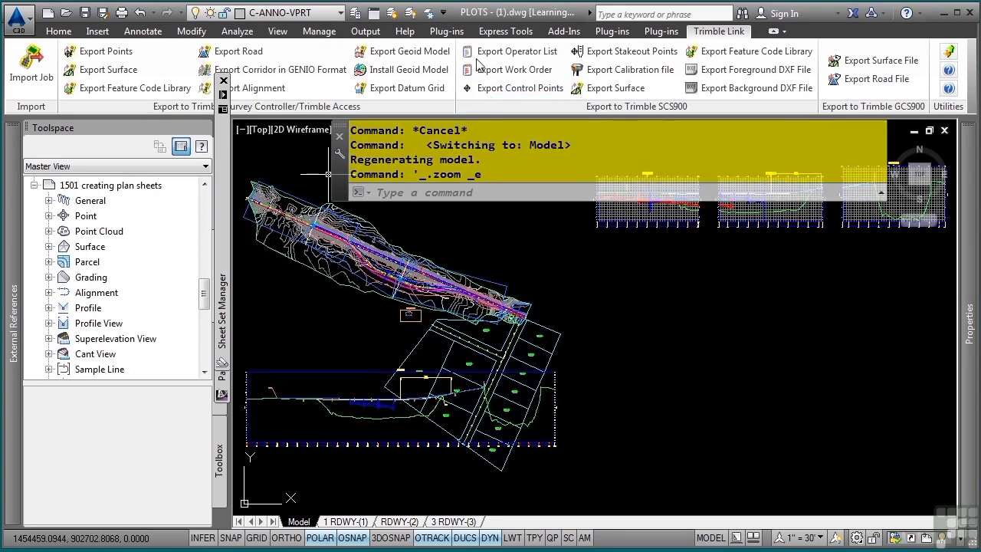
# - Freeze the Base Models layers of the Combined EG surface, the C-ROAD-Bypass 1 road line and its station labels
pyautogui.click(58, 31)
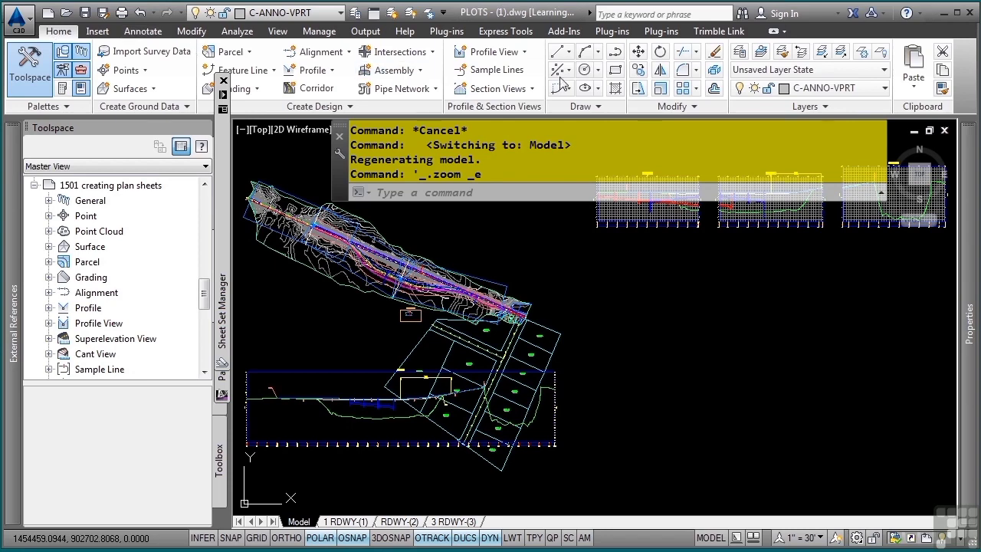
pyautogui.click(862, 55)
pyautogui.scroll(3, 536, 357)
pyautogui.click(487, 340)
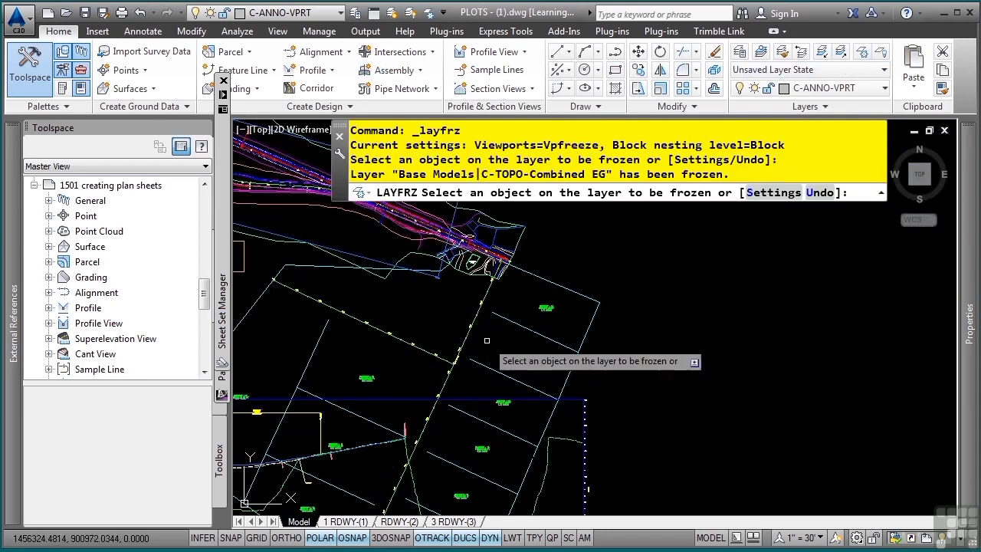
pyautogui.click(467, 334)
pyautogui.click(469, 325)
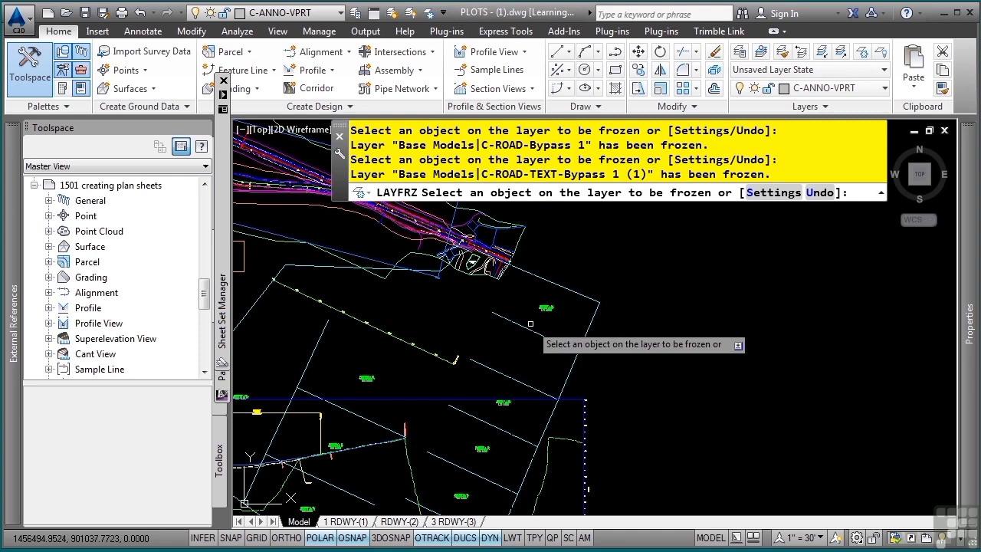
# - Freeze the parcel line and parcel label layers, C-PROP-LINE and C-PROP, plus the layers of the Simons Road alignment and its text
pyautogui.click(529, 324)
pyautogui.click(546, 307)
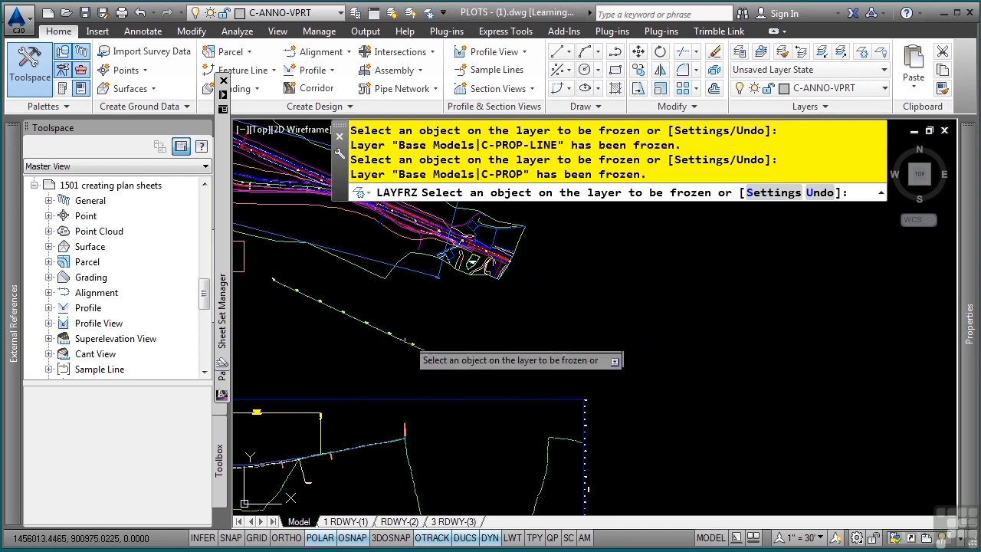
pyautogui.click(410, 344)
pyautogui.click(421, 342)
pyautogui.press('Escape')
pyautogui.press('Escape')
# - Set the user-specified minimum elevation of the Bypass 14 profile view to 85'
pyautogui.moveTo(652, 286); pyautogui.dragTo(495, 466, button='middle')
pyautogui.moveTo(655, 211)
pyautogui.mouseDown(button='middle')
pyautogui.moveTo(648, 317)
pyautogui.moveTo(588, 412)
pyautogui.mouseUp(button='middle')
pyautogui.scroll(2, 587, 386)
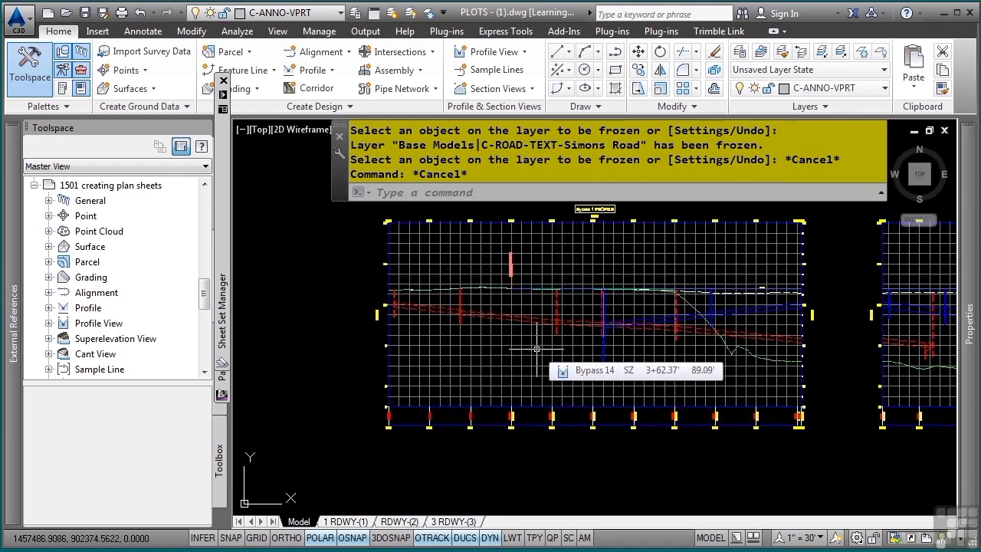
pyautogui.click(498, 353)
pyautogui.click(452, 366)
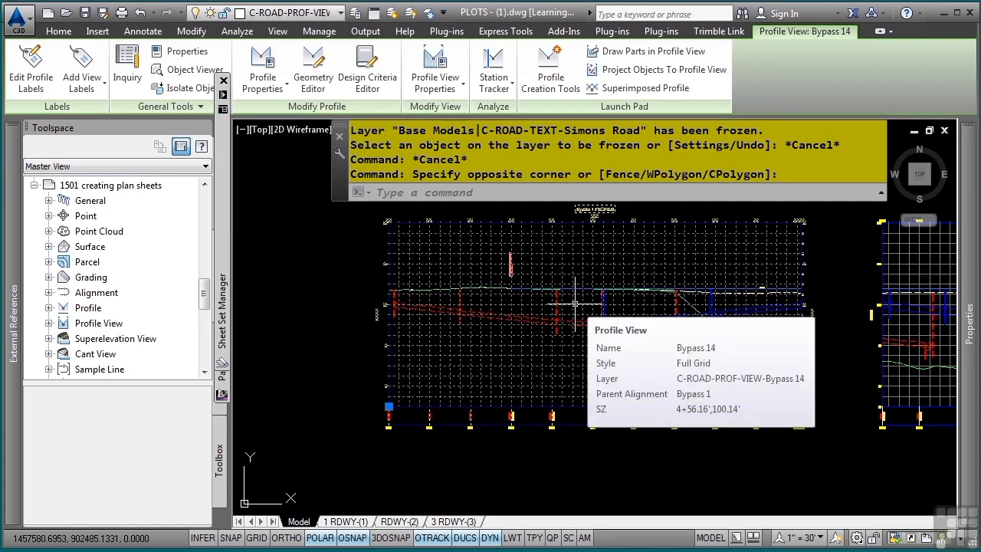
pyautogui.click(448, 74)
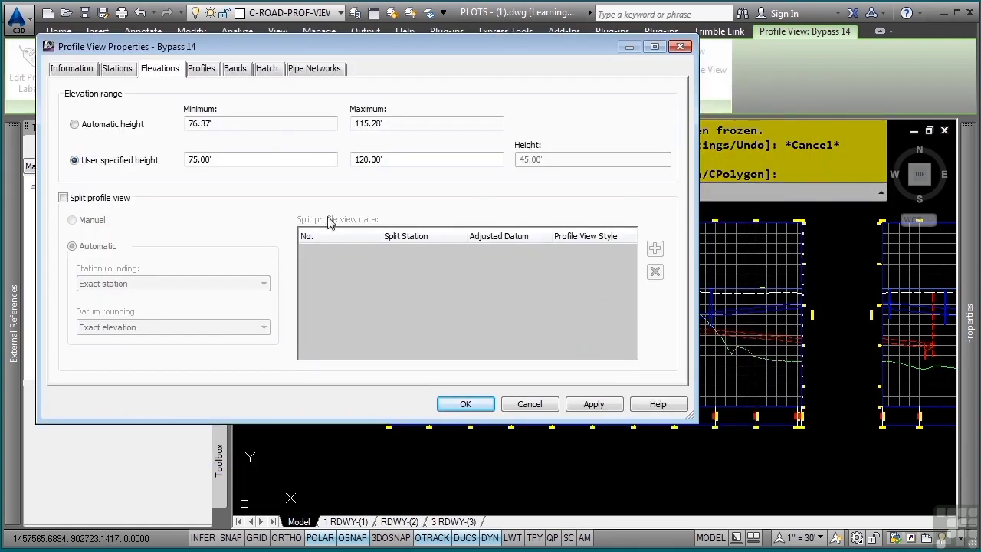
pyautogui.doubleClick(259, 160)
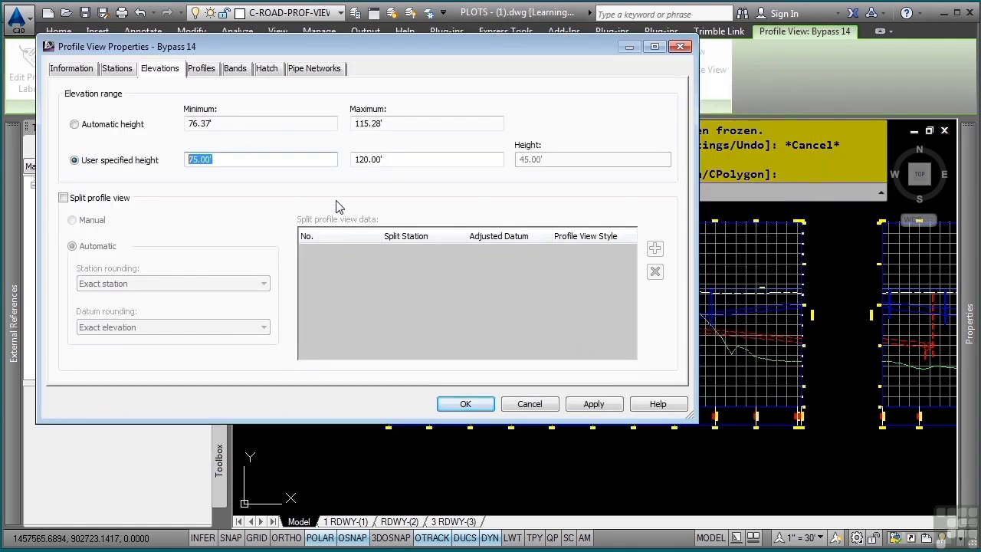
pyautogui.write('85')
pyautogui.click(486, 410)
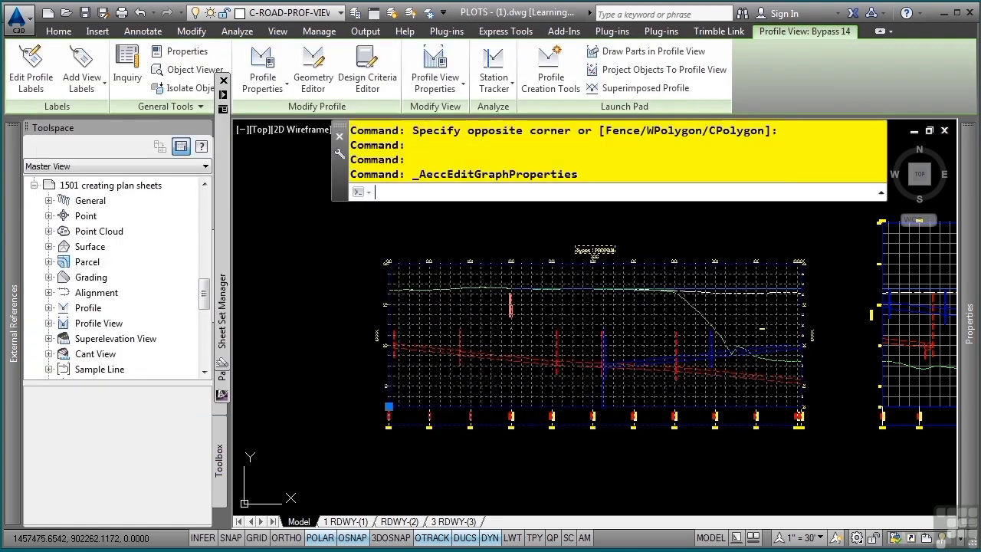
pyautogui.press('Escape')
pyautogui.press('Escape')
pyautogui.scroll(2, 615, 355)
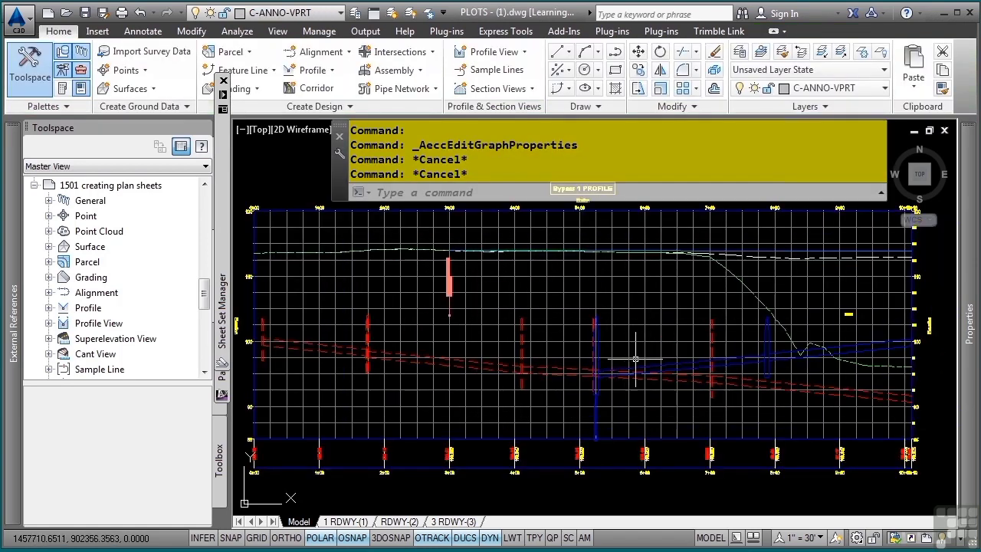
pyautogui.scroll(1, 592, 387)
pyautogui.scroll(-1, 528, 355)
pyautogui.moveTo(498, 337); pyautogui.dragTo(500, 383, button='middle')
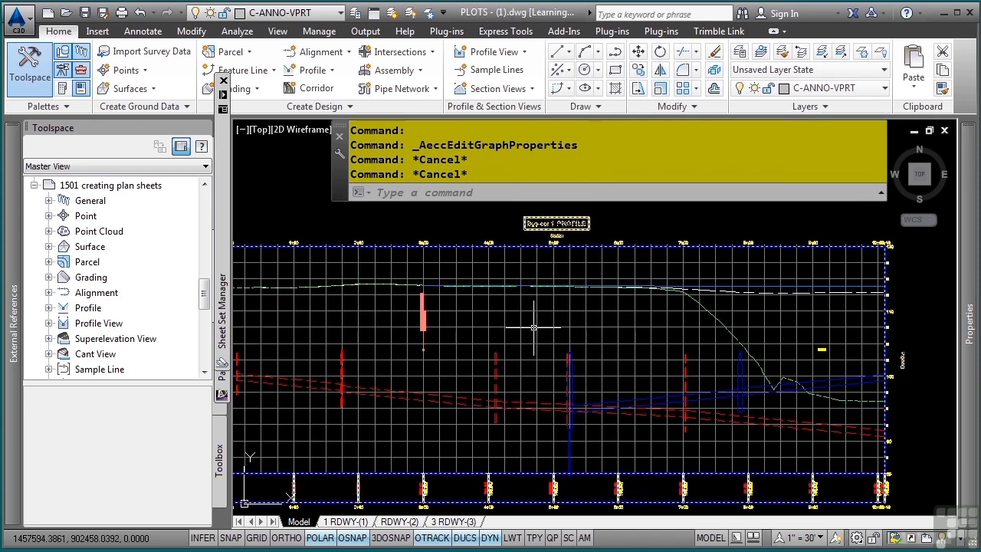
# - Regenerate the entire drawing with REGENALL to update the profiles in the first Bypass 1 profile view
pyautogui.click(618, 339)
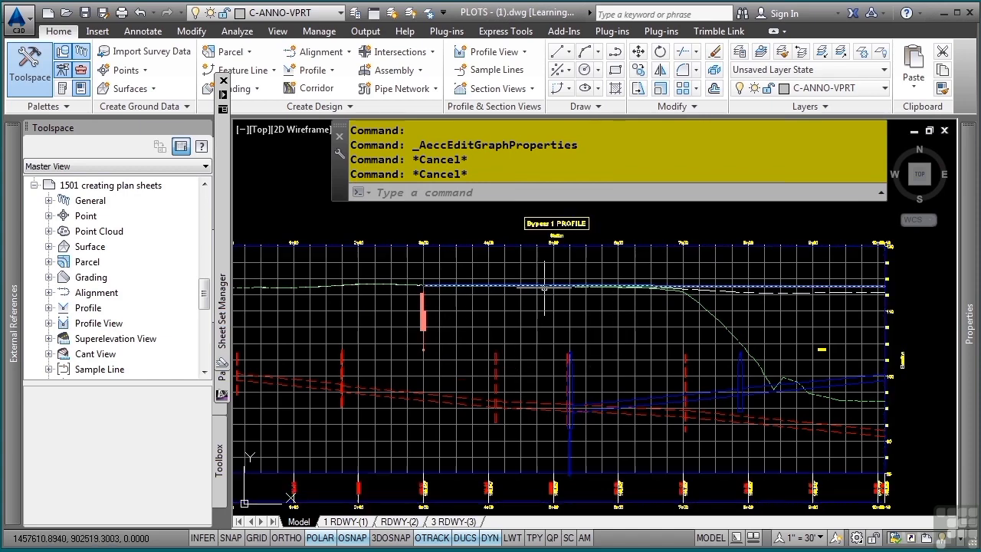
pyautogui.press('Escape')
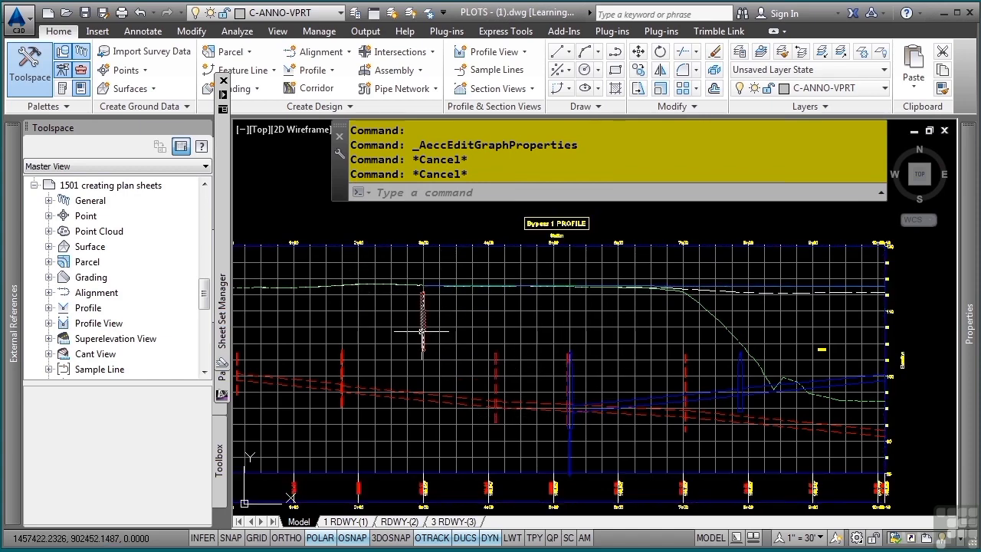
pyautogui.click(422, 328)
pyautogui.write('rea')
pyautogui.press('Return')
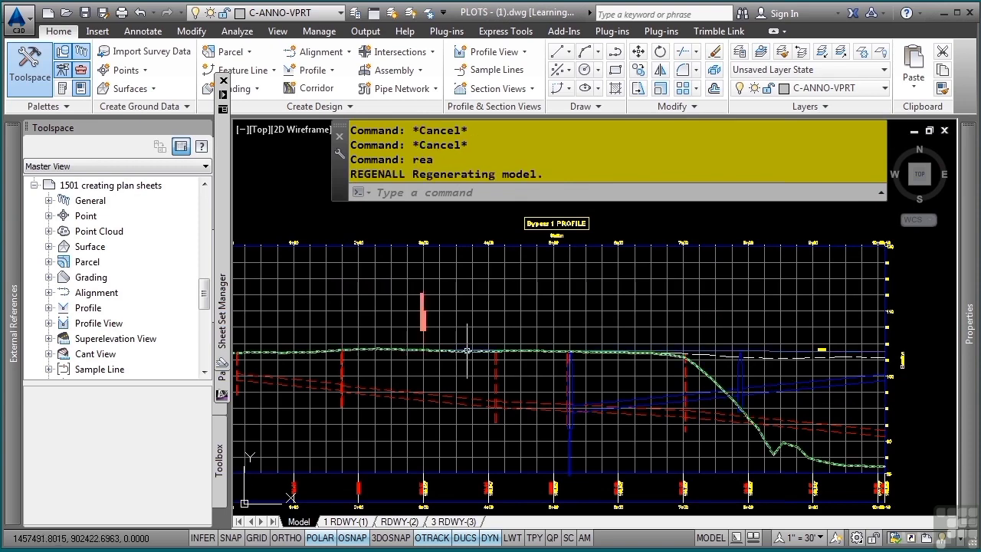
pyautogui.click(489, 330)
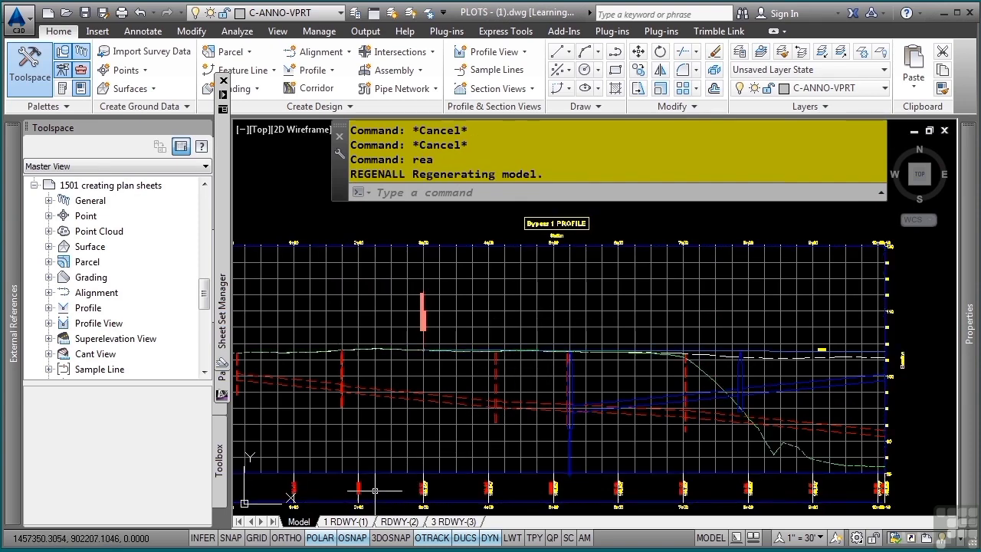
# - Reposition the grade break label at station 3+00 in the first profile view, clear of its profile point
pyautogui.click(421, 323)
pyautogui.click(423, 350)
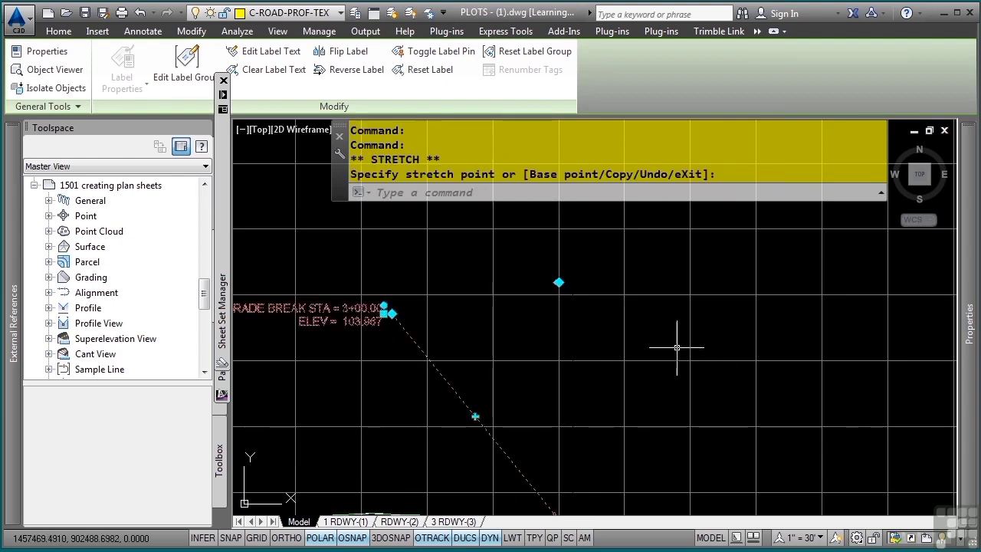
pyautogui.press('Escape')
pyautogui.press('Escape')
pyautogui.middleClick(628, 347)
pyautogui.middleClick(628, 347)
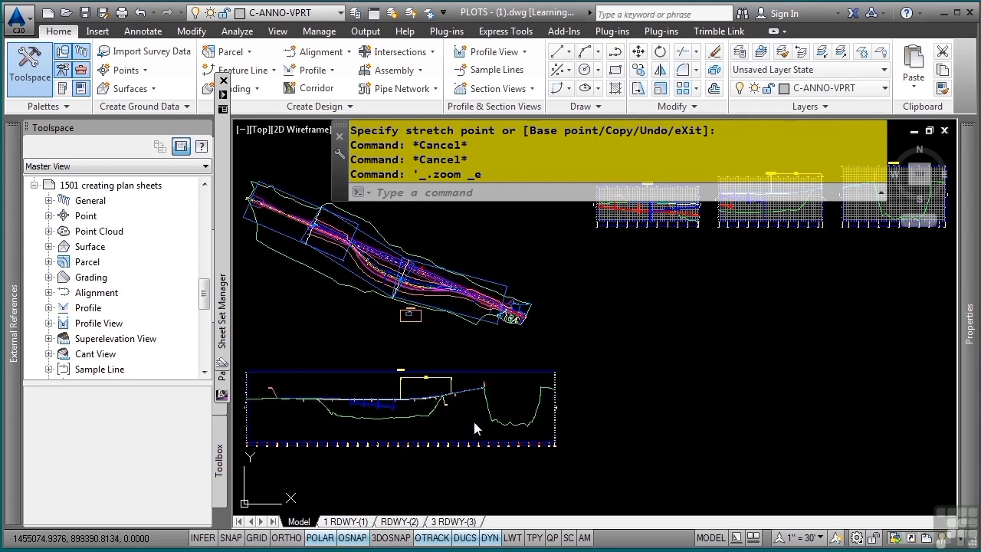
# - On layout 1 RDWY-(1), shift the profile upward inside its viewport so the data band along its base fits on the sheet
pyautogui.hotkey('ctrl', 'pagedown')
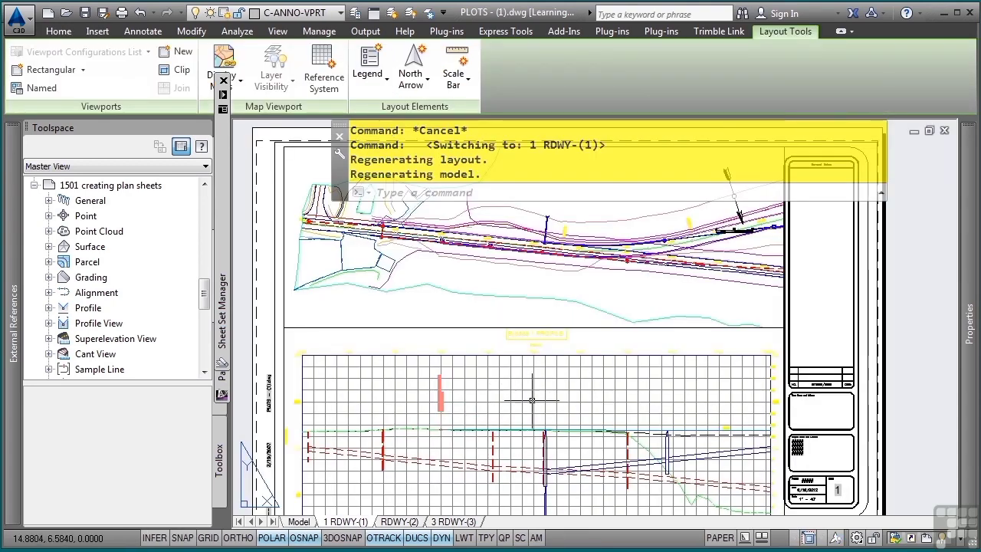
pyautogui.moveTo(531, 400); pyautogui.dragTo(526, 302, button='middle')
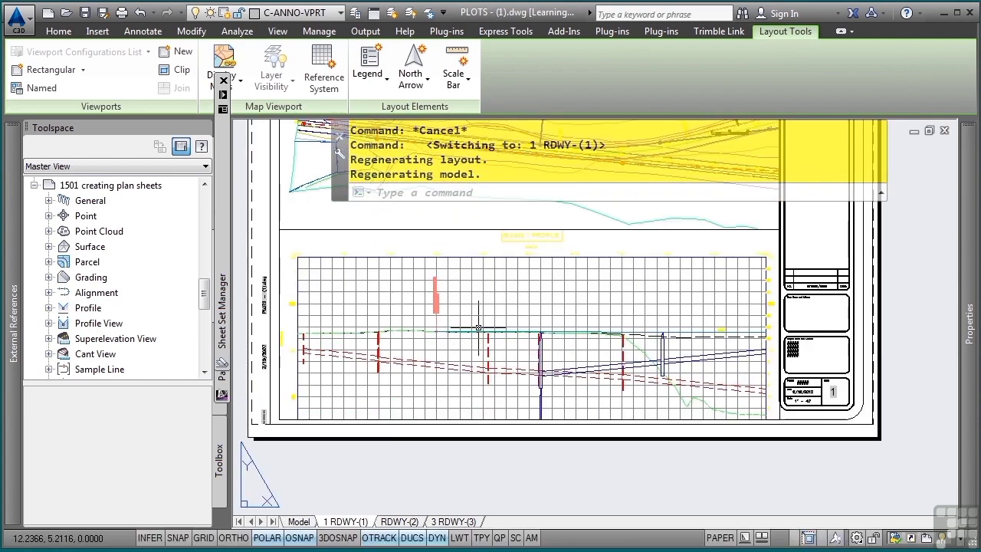
pyautogui.doubleClick(513, 322)
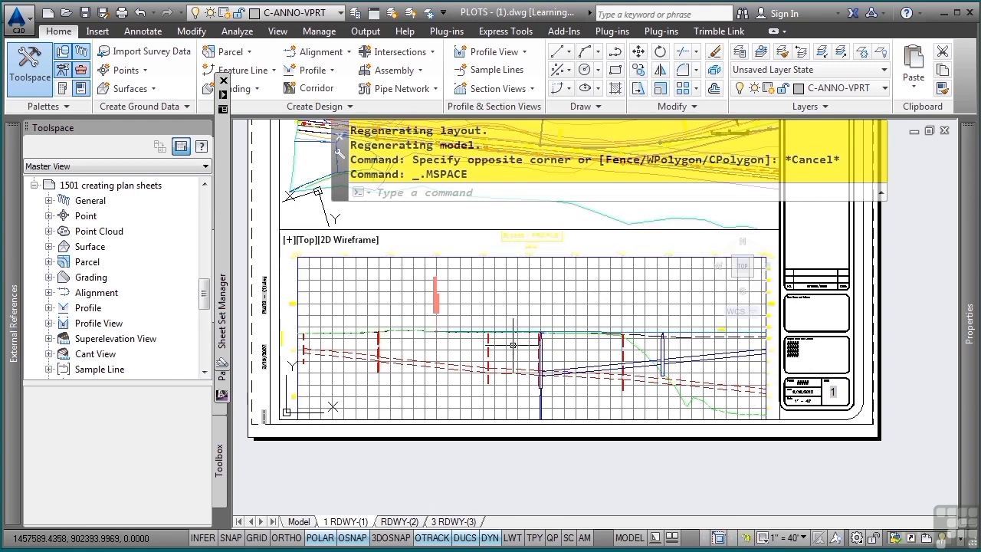
pyautogui.moveTo(497, 392); pyautogui.dragTo(495, 358, button='middle')
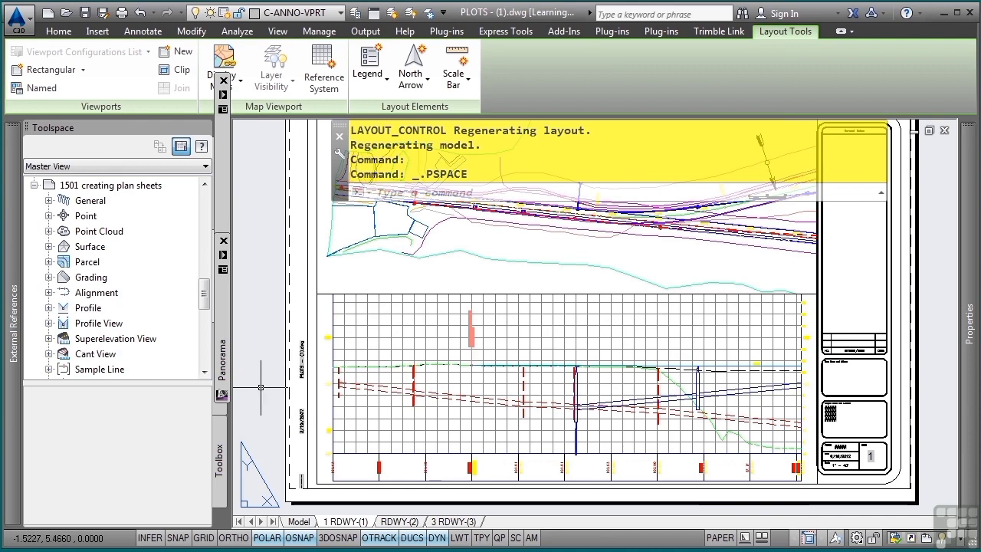
# - Switch to Windows Explorer and examine the generated sheet files and path of the project's Drawings\Sheets folder
pyautogui.hotkey('alt', 'Tab')
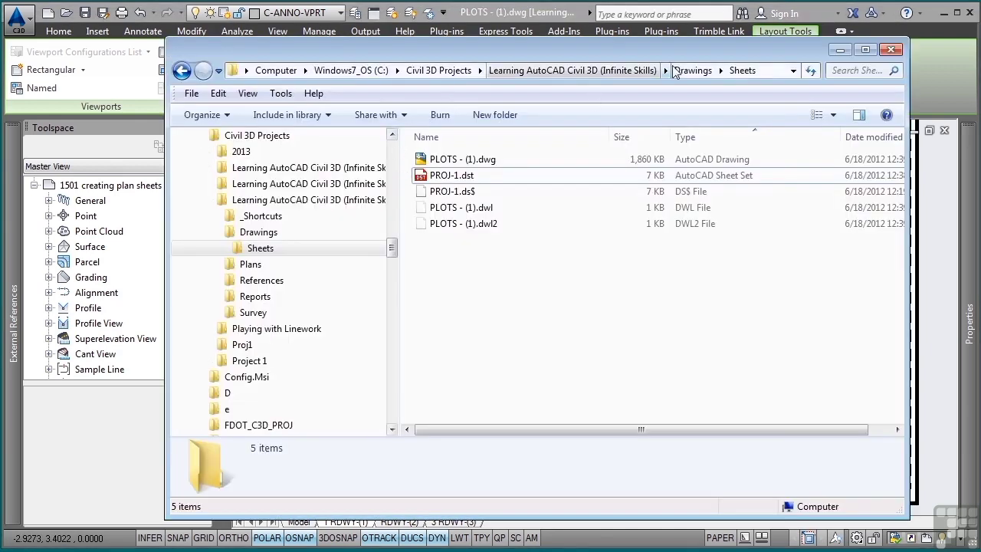
pyautogui.click(765, 75)
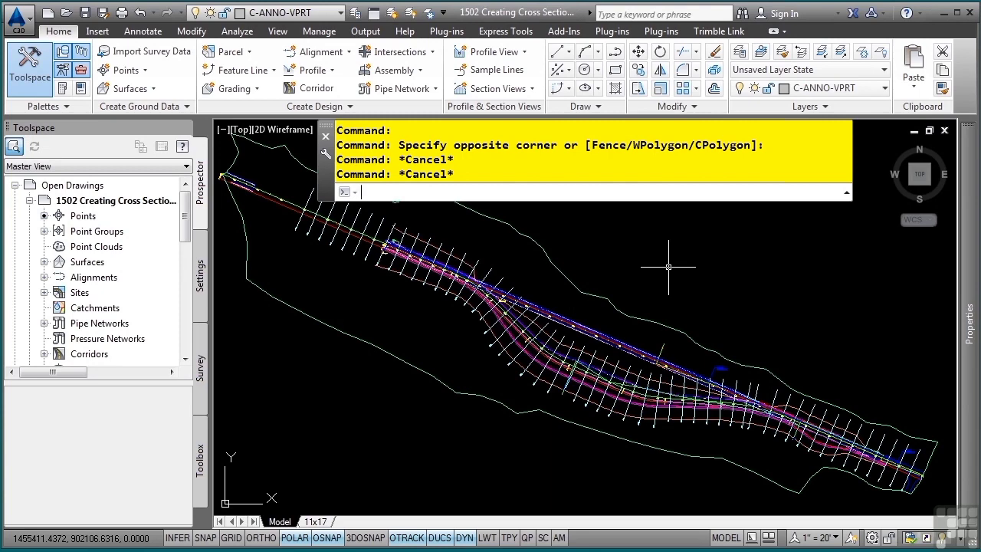
# - Open the Section View group plot style 22x34 of the 1502 Creating Cross Section Sheets drawing
pyautogui.click(200, 275)
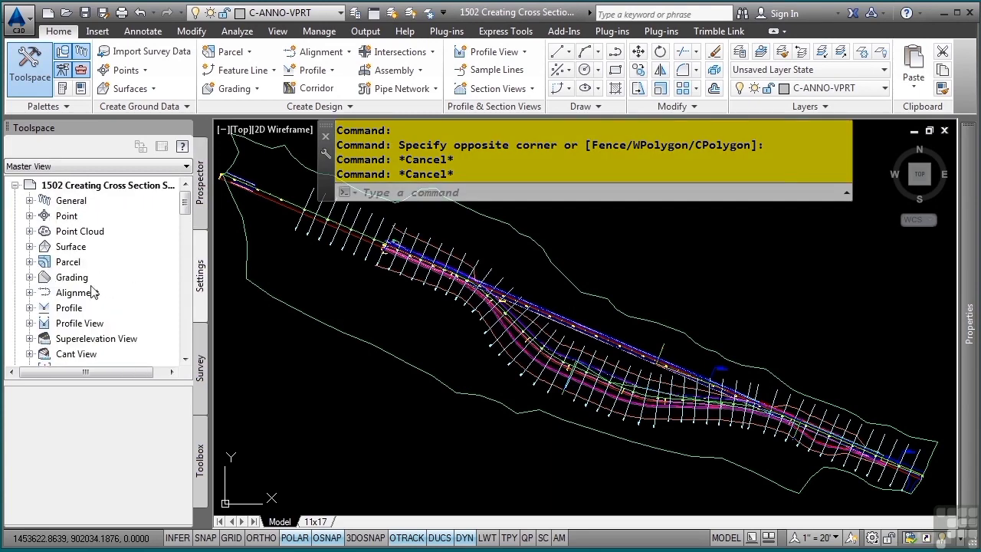
pyautogui.scroll(-3, 92, 293)
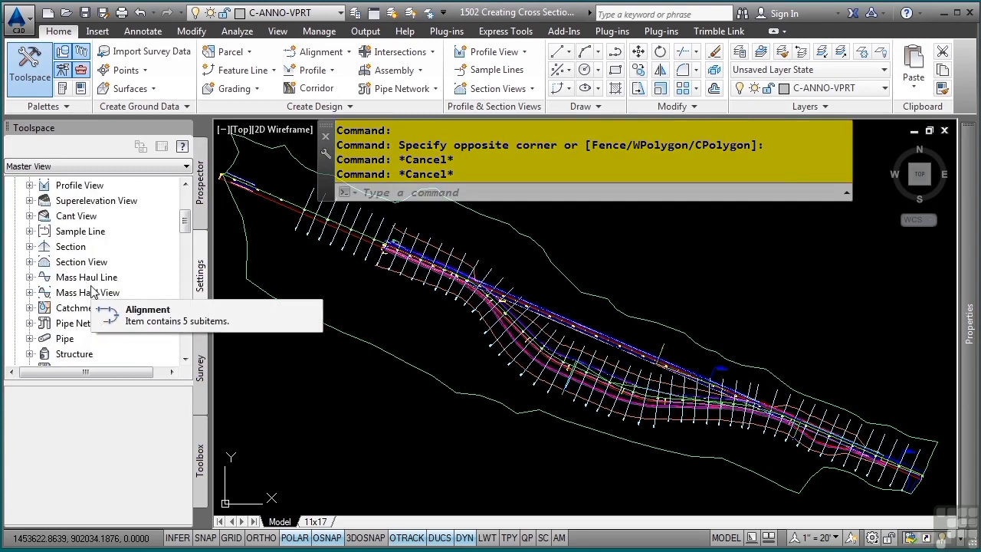
pyautogui.click(30, 261)
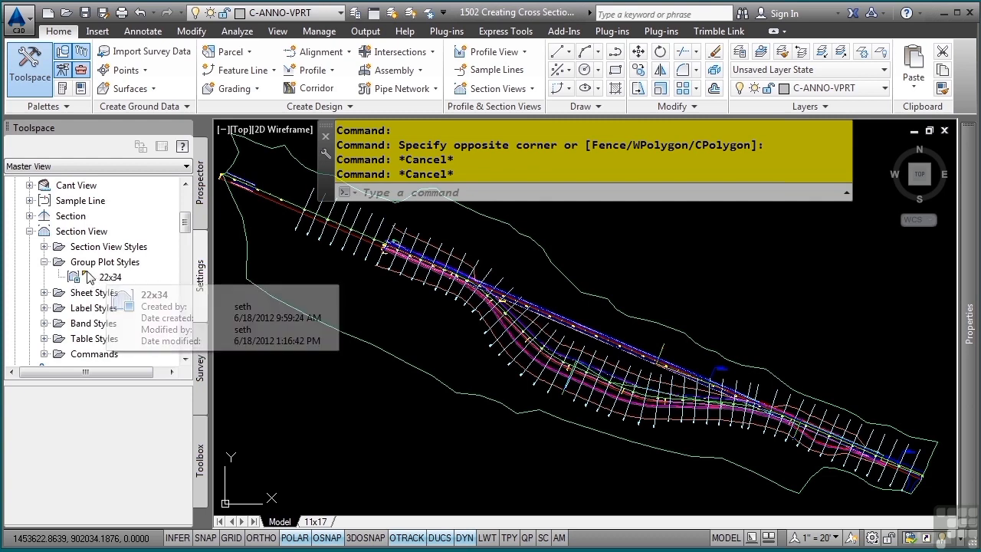
pyautogui.moveTo(109, 279)
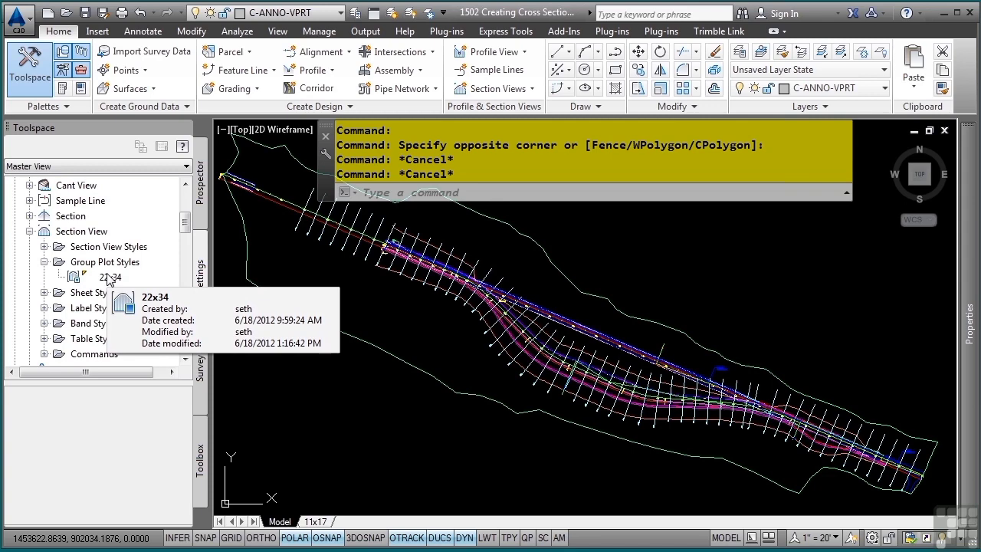
pyautogui.doubleClick(110, 278)
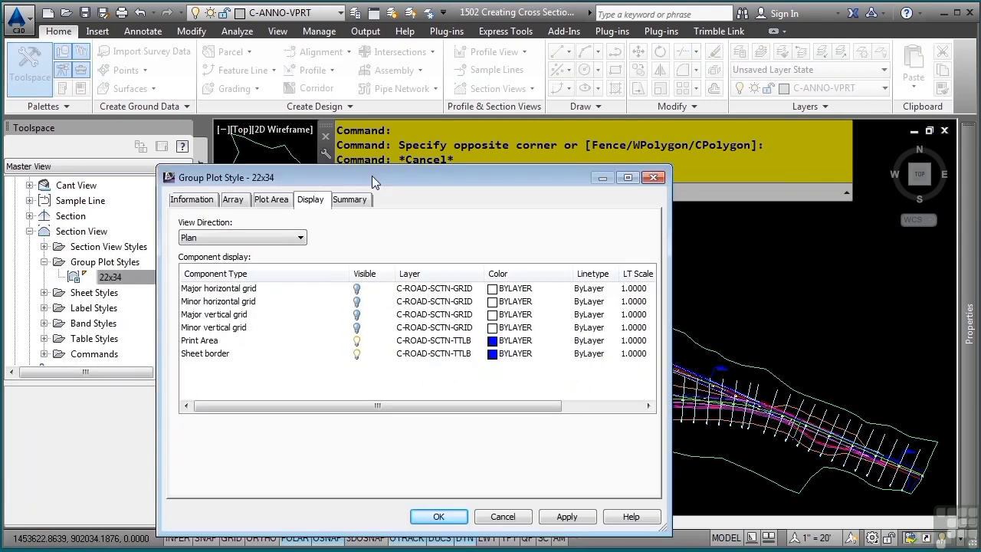
# - Examine the group plot style's array rules, plot area grid, page gap and component display, and close it
pyautogui.moveTo(372, 175); pyautogui.dragTo(416, 139)
pyautogui.click(283, 162)
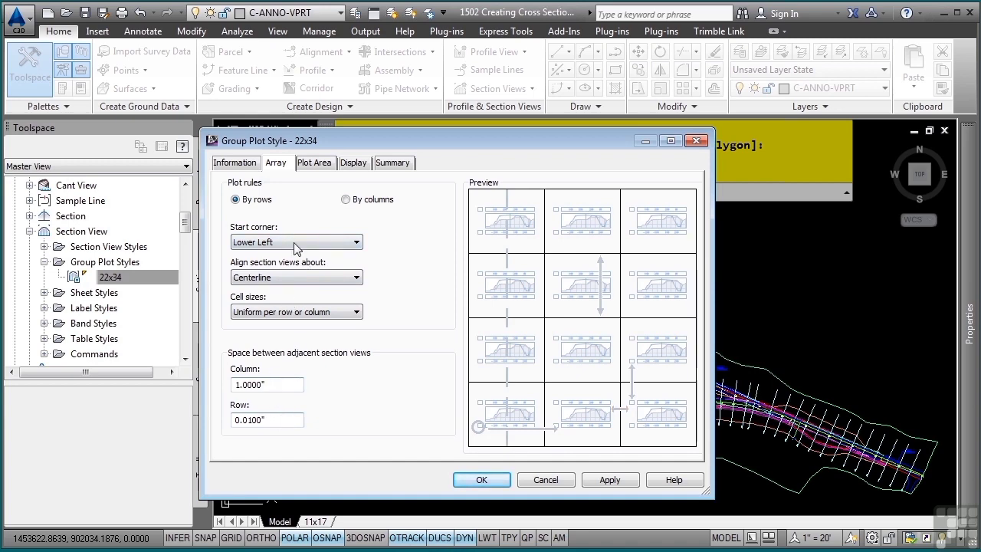
pyautogui.click(318, 164)
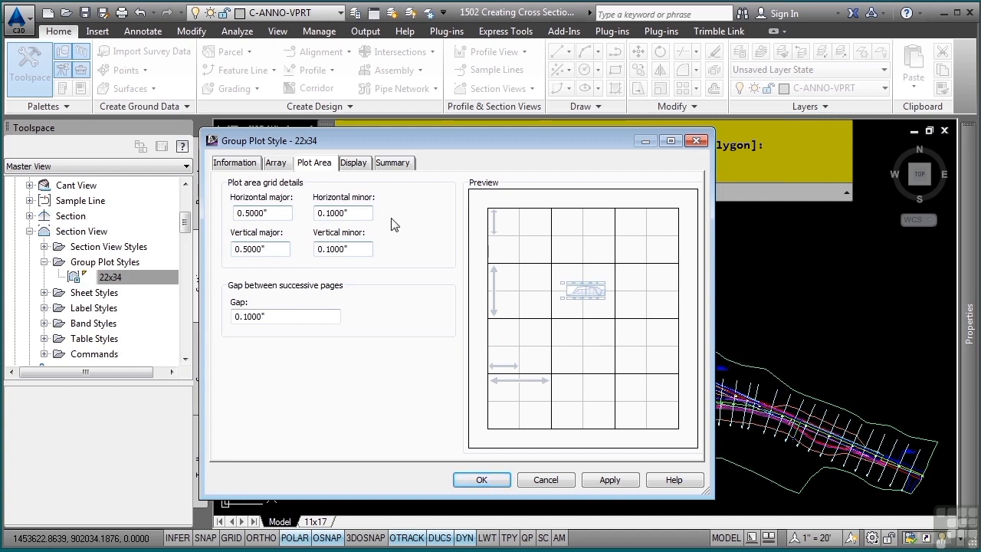
pyautogui.doubleClick(294, 314)
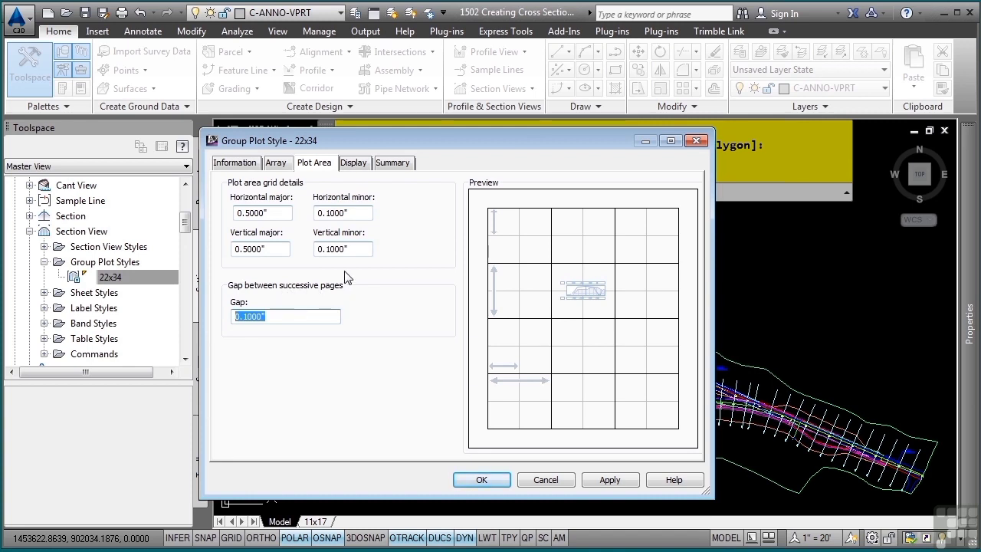
pyautogui.click(356, 164)
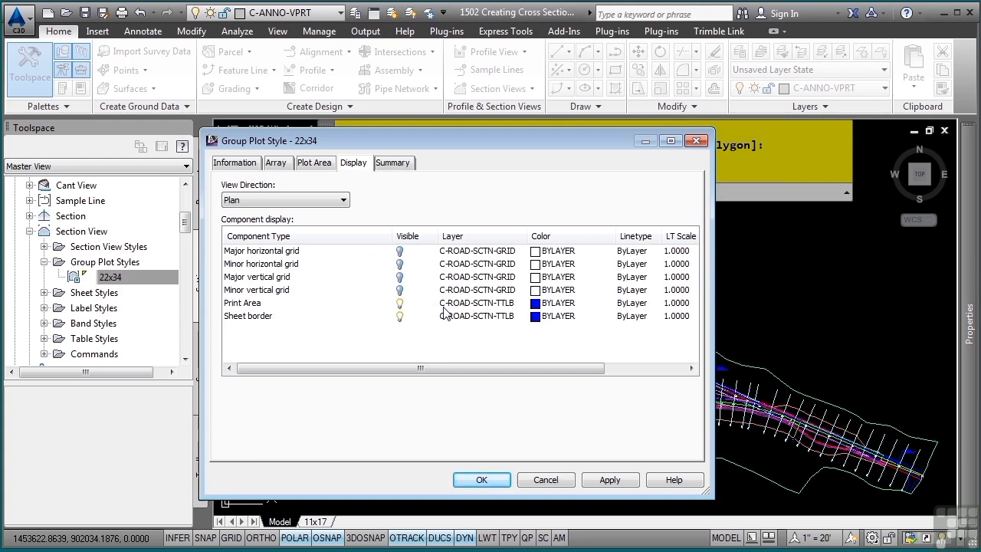
pyautogui.click(481, 480)
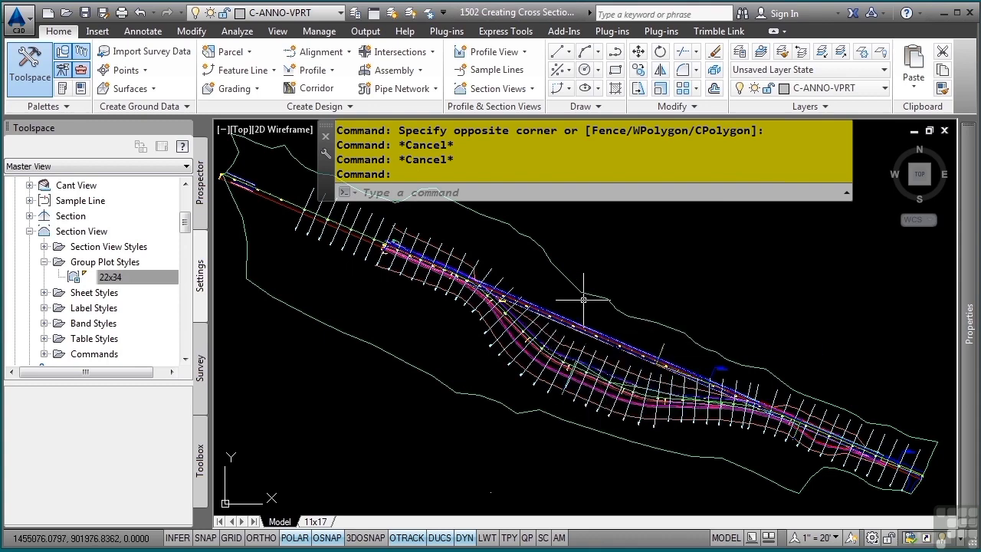
# - Open the drawing template Learning AutoCAD Civil 3D (Infinite Skills).dwt from the project's Drawings folder
pyautogui.click(581, 249)
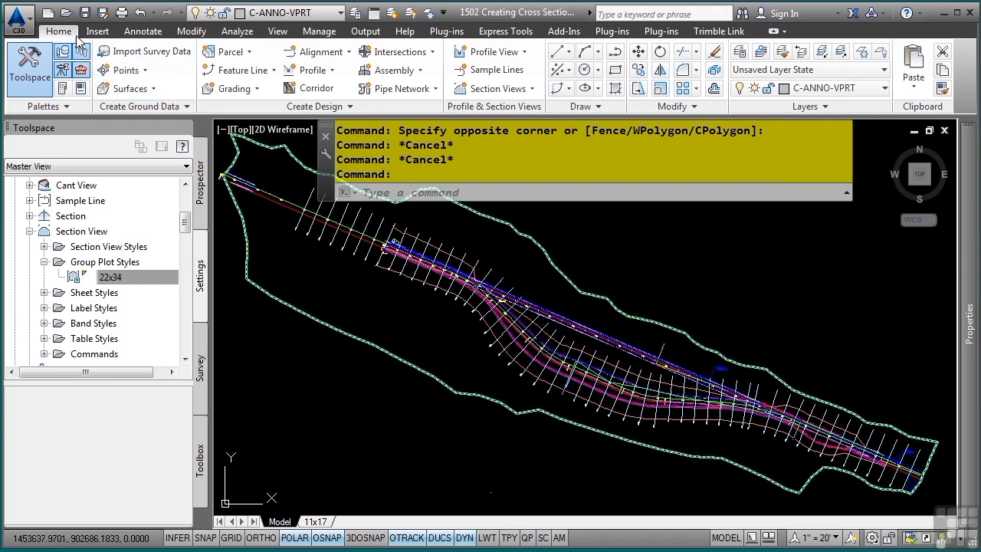
pyautogui.click(66, 14)
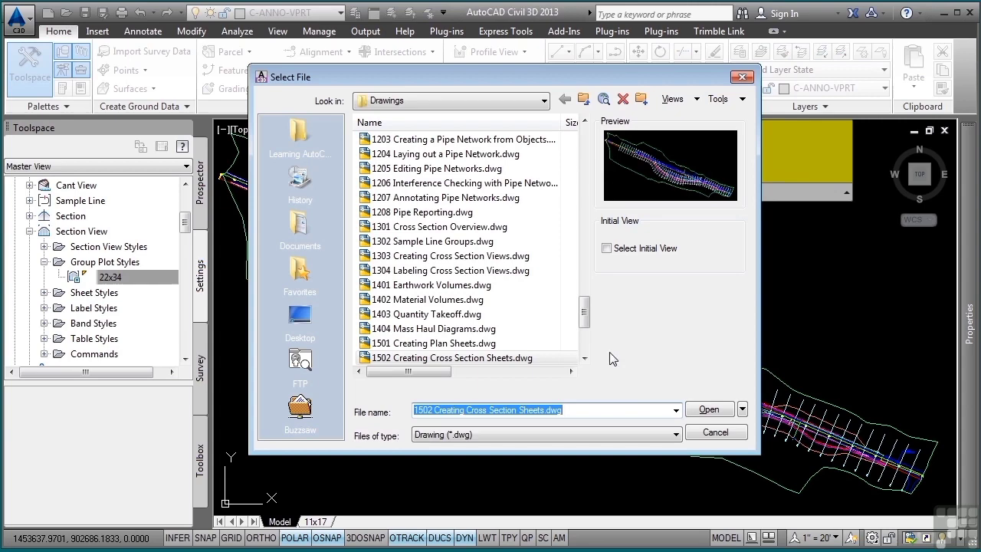
pyautogui.click(600, 434)
pyautogui.click(489, 474)
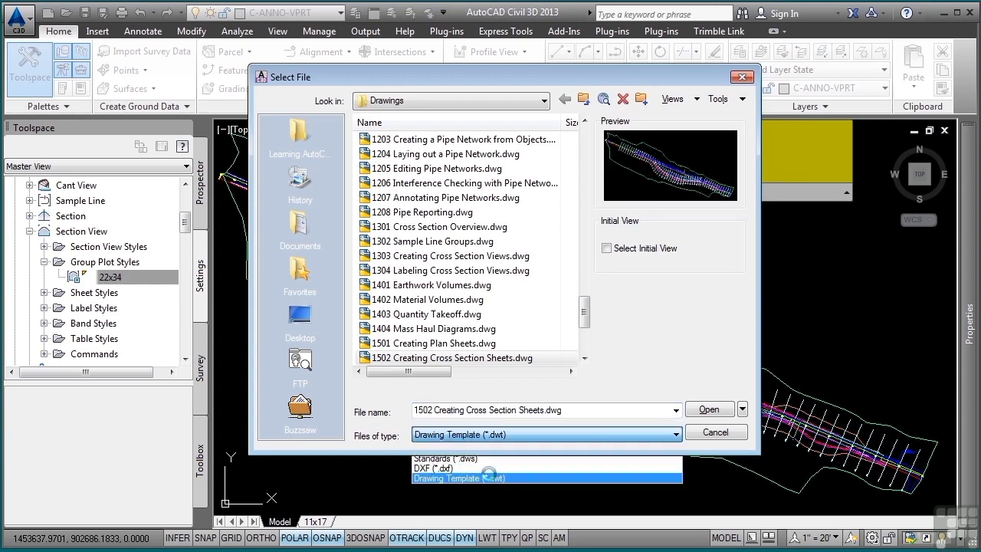
pyautogui.click(300, 134)
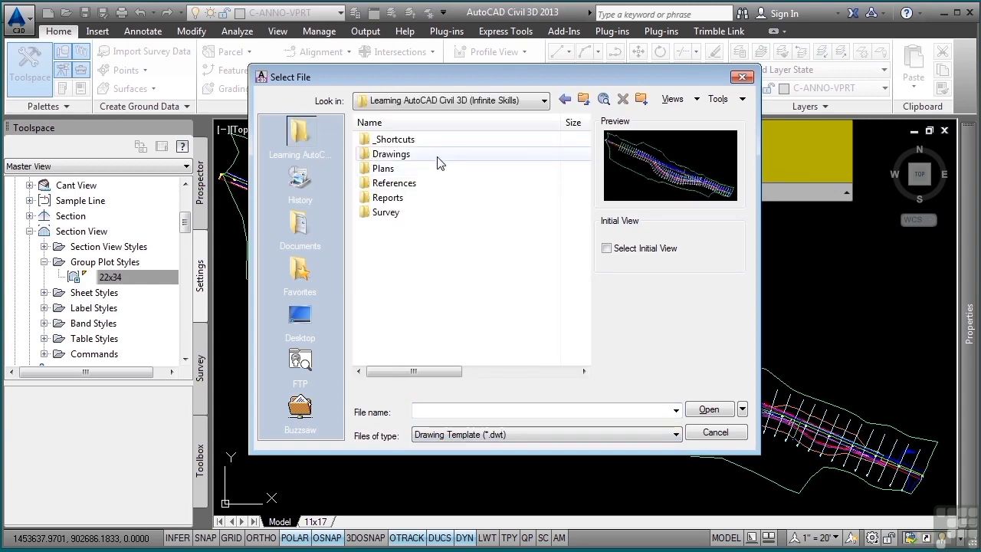
pyautogui.doubleClick(434, 156)
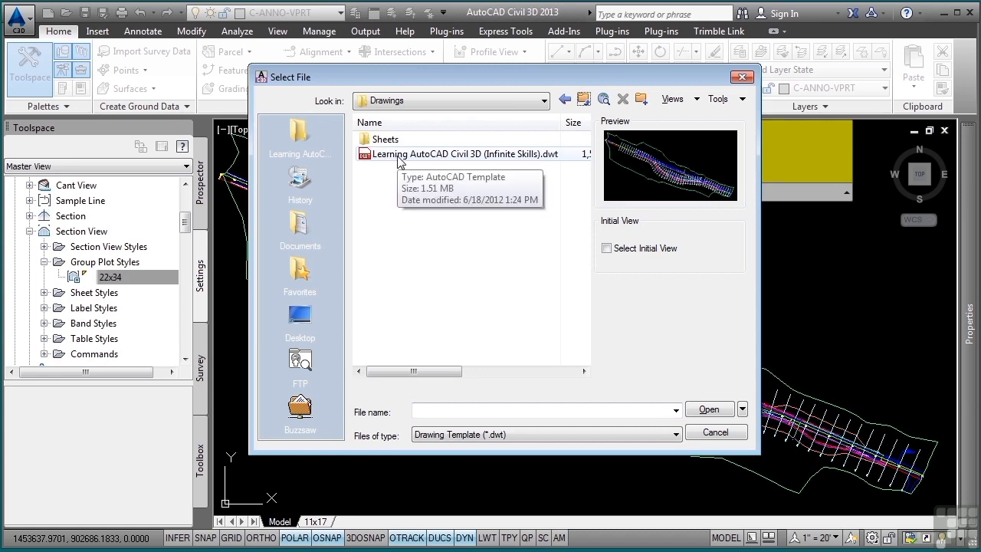
pyautogui.doubleClick(399, 154)
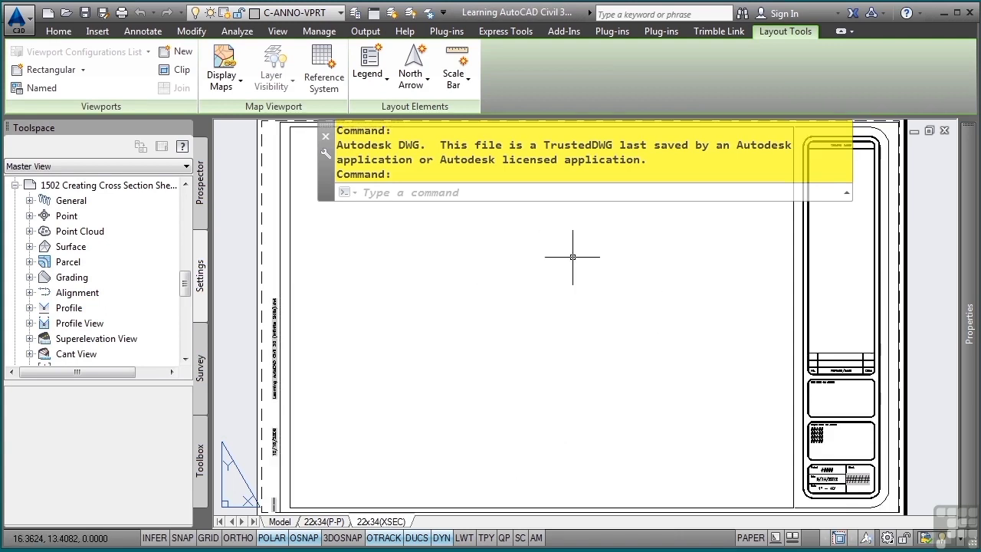
# - Check the properties of the viewport on the 22x34(XSEC) layout and close the template without saving
pyautogui.click(795, 252)
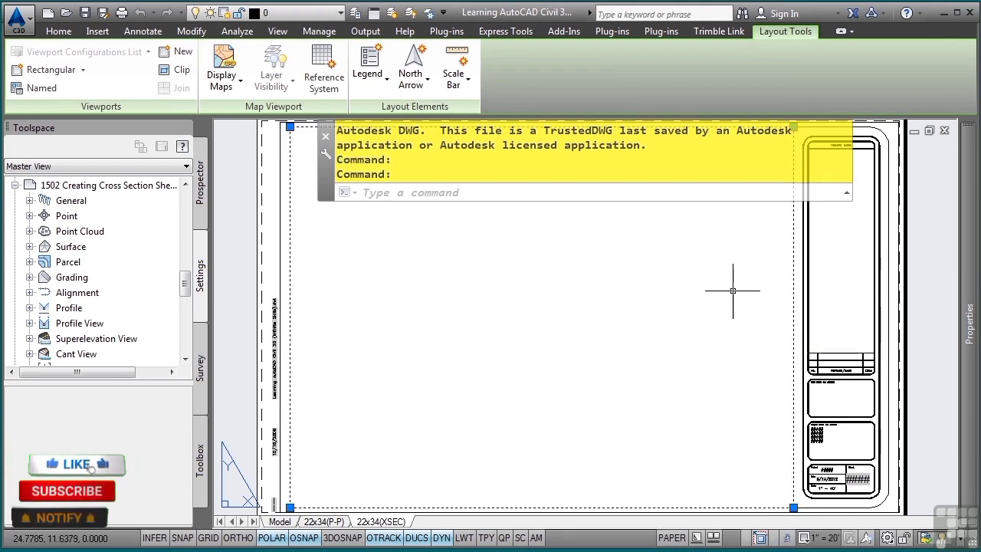
pyautogui.moveTo(969, 322)
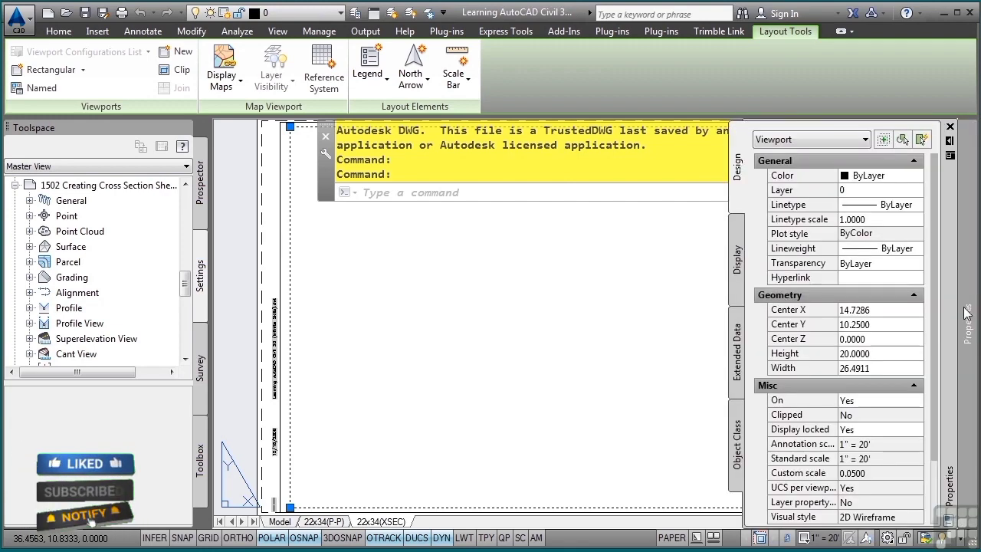
pyautogui.scroll(-2, 866, 463)
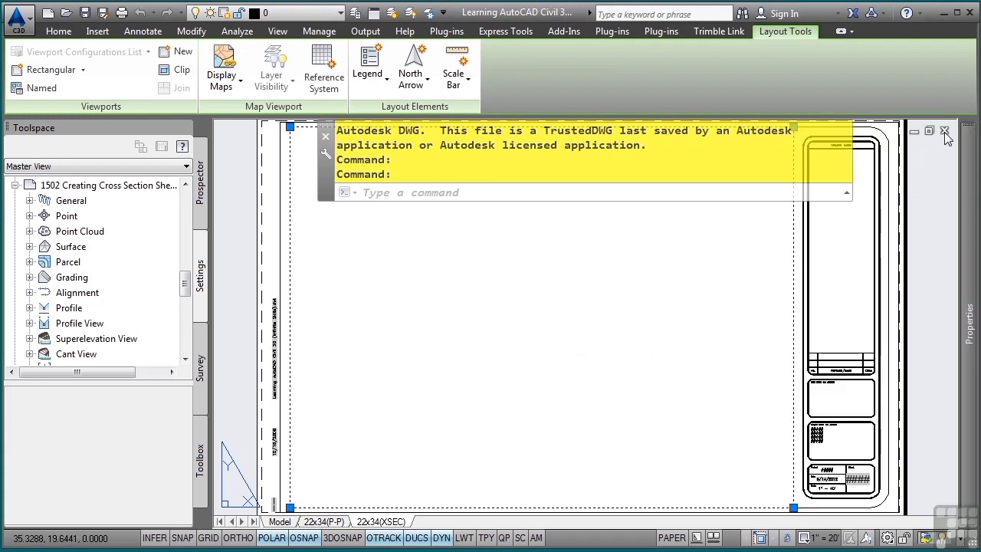
pyautogui.click(945, 132)
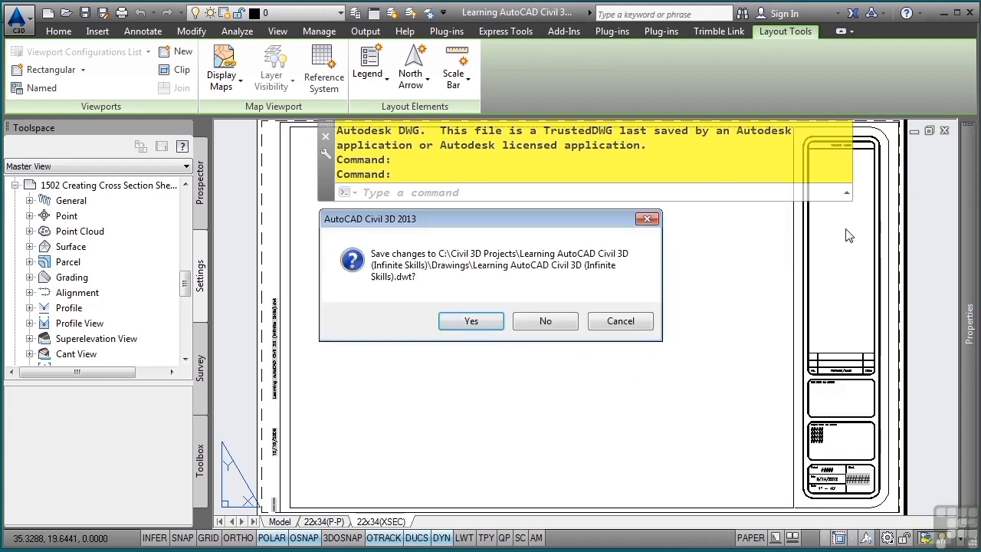
pyautogui.click(543, 321)
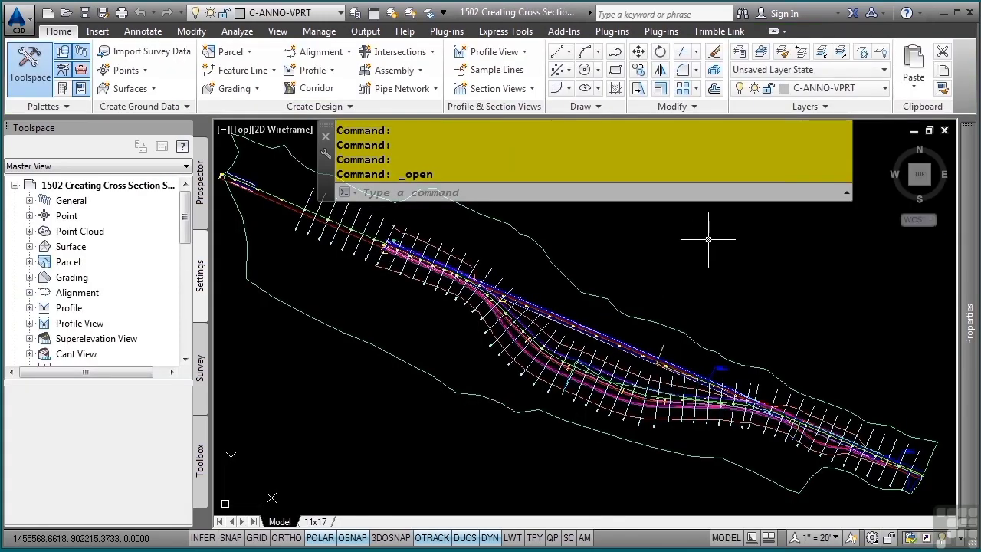
# - Start creating multiple section views for alignment Bypass 1 with sample line group Plot Sheets, keeping the Road Section view style
pyautogui.press('Escape')
pyautogui.press('Escape')
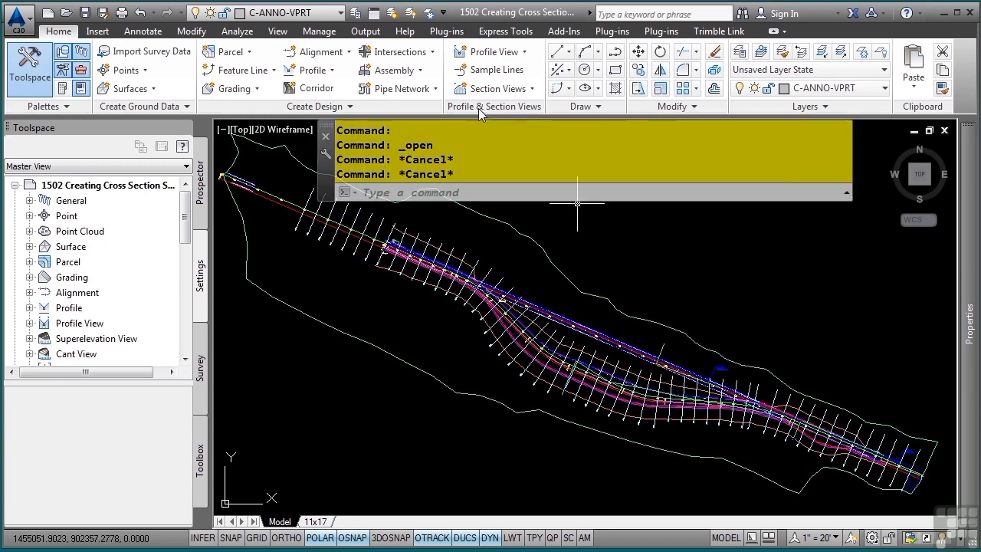
pyautogui.click(496, 88)
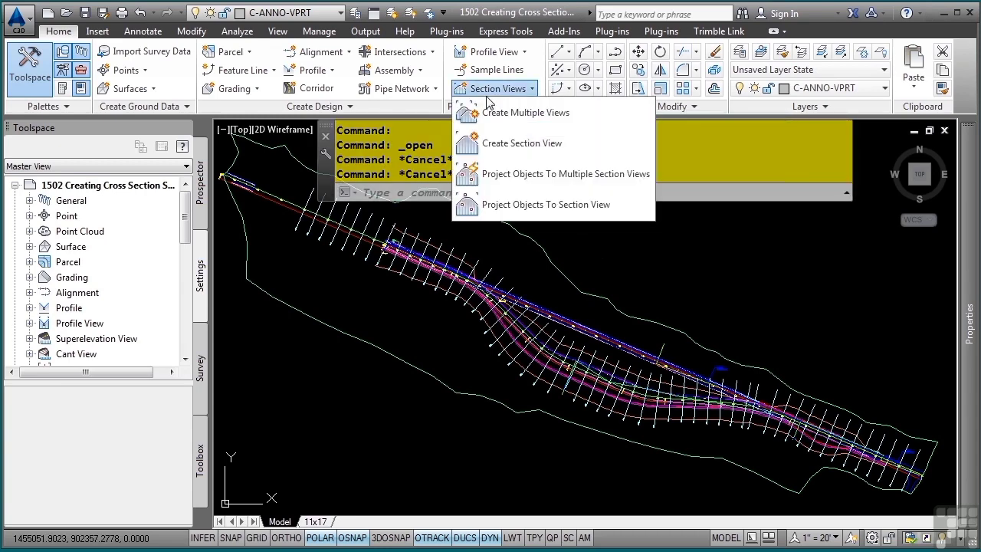
pyautogui.click(510, 115)
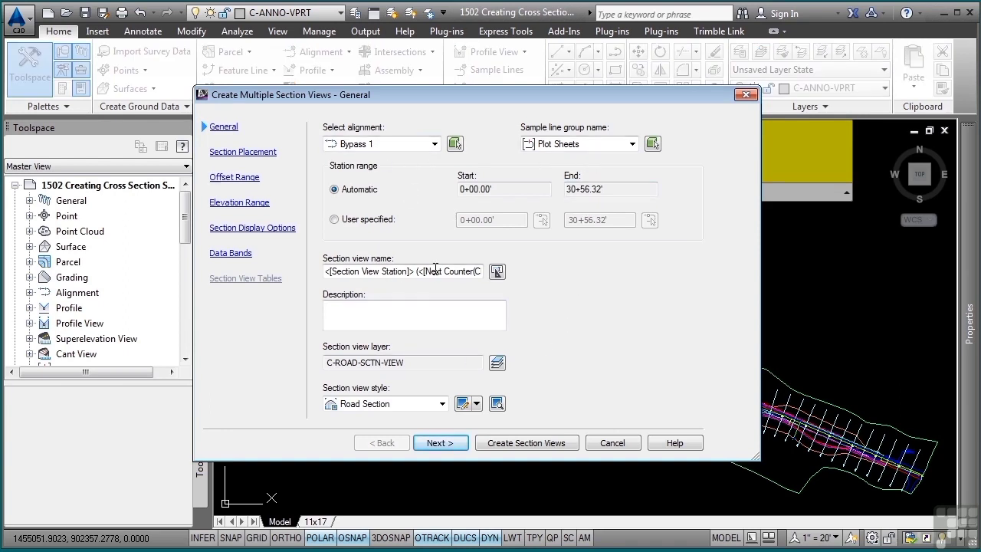
pyautogui.click(440, 443)
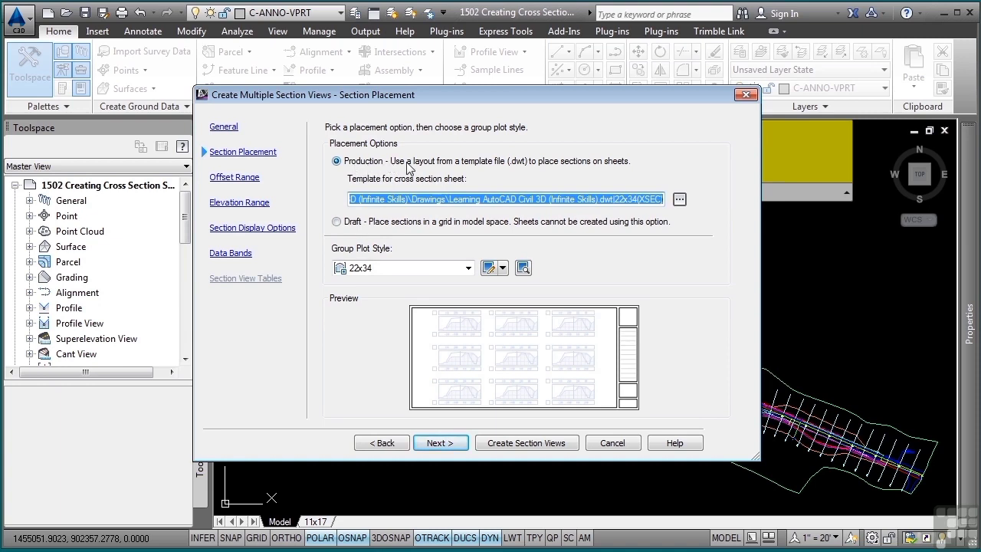
# - Set production placement using the template's 22x34(XSEC) layout and the 22x34 group plot style
pyautogui.click(684, 200)
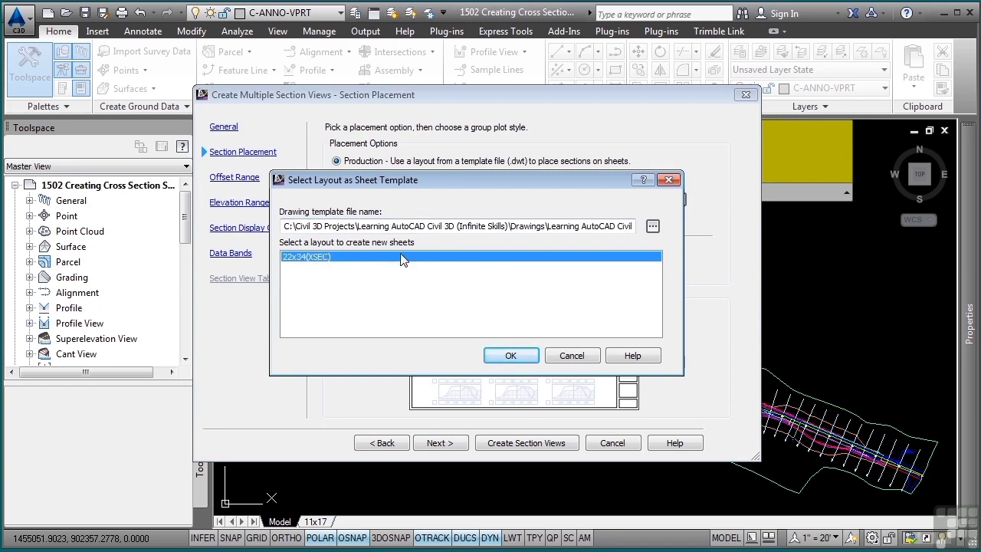
pyautogui.click(510, 355)
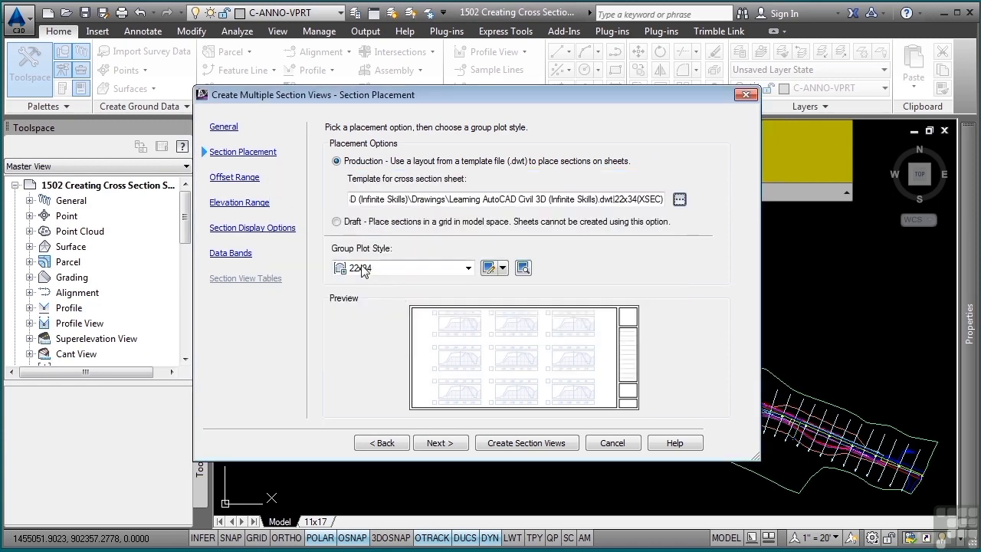
pyautogui.click(388, 270)
pyautogui.click(375, 290)
pyautogui.click(445, 443)
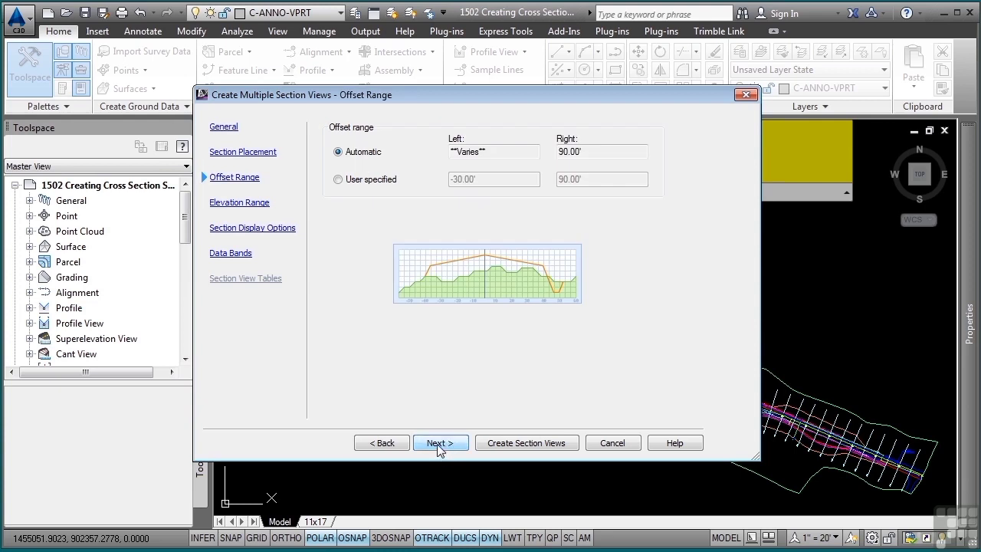
# - Keep the default ranges and display options, set the band set to <none>, and place the section views in the empty area northeast of the alignment
pyautogui.click(437, 443)
pyautogui.click(437, 443)
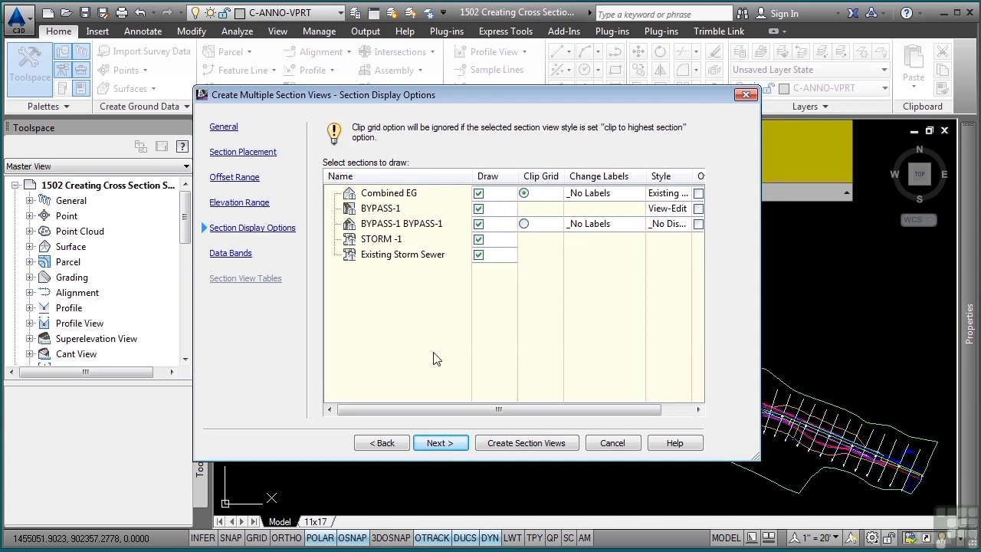
pyautogui.click(462, 443)
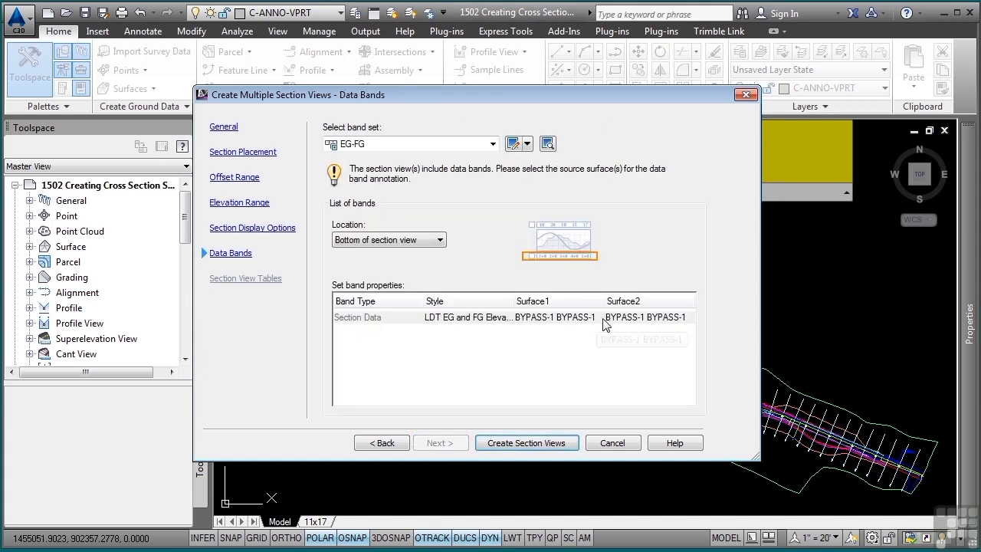
pyautogui.click(418, 143)
pyautogui.click(372, 156)
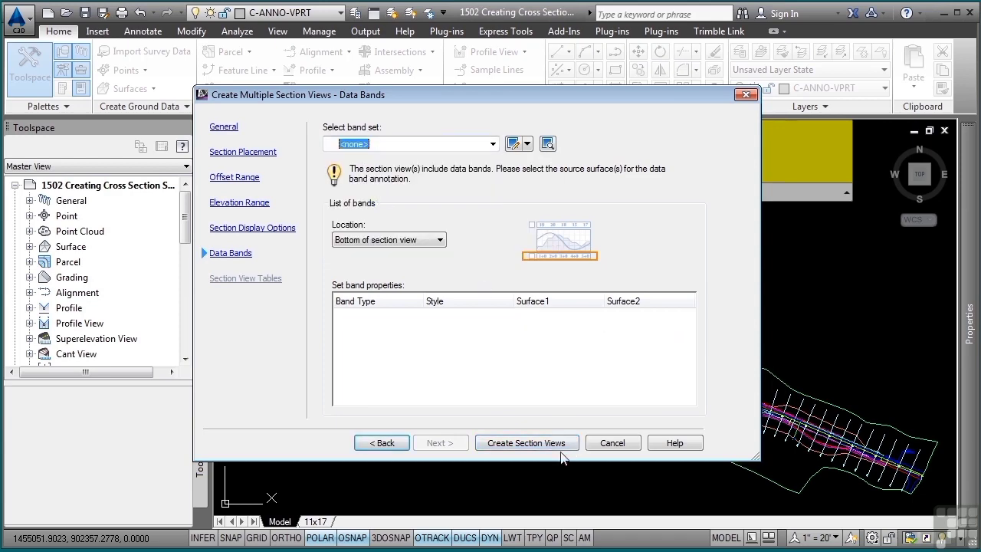
pyautogui.click(510, 443)
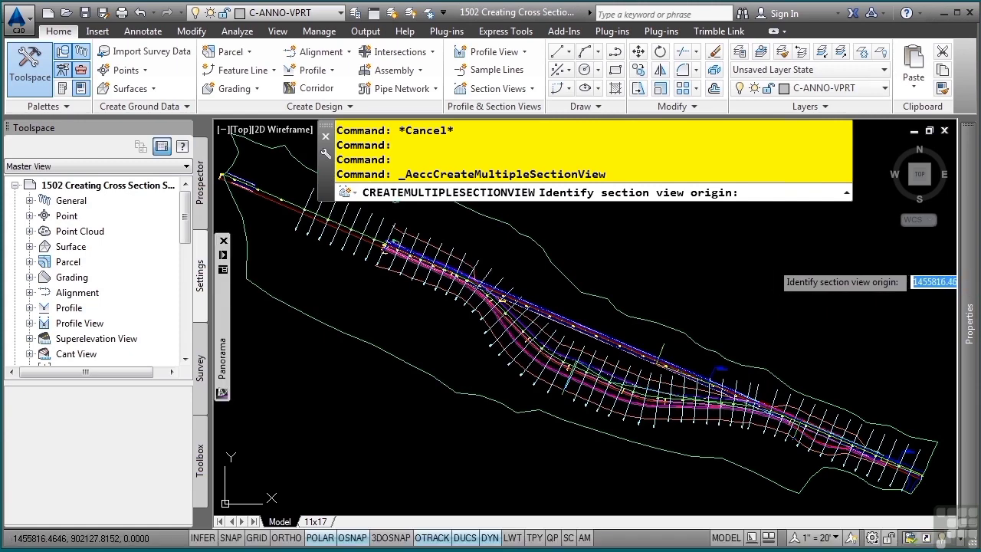
pyautogui.click(775, 261)
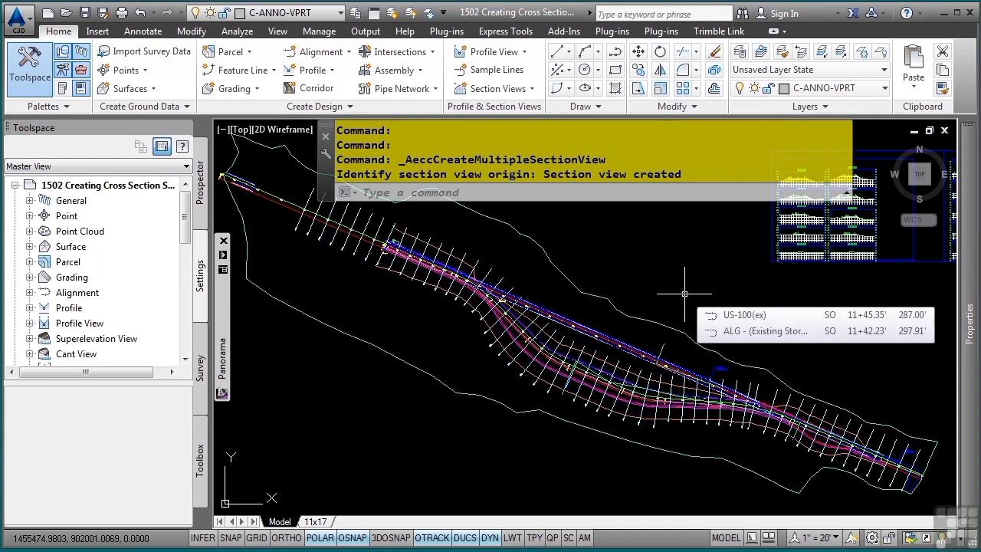
# - Examine how the new section views are arranged on the sheets, from the last sheets back to the first
pyautogui.moveTo(684, 294); pyautogui.dragTo(415, 386, button='middle')
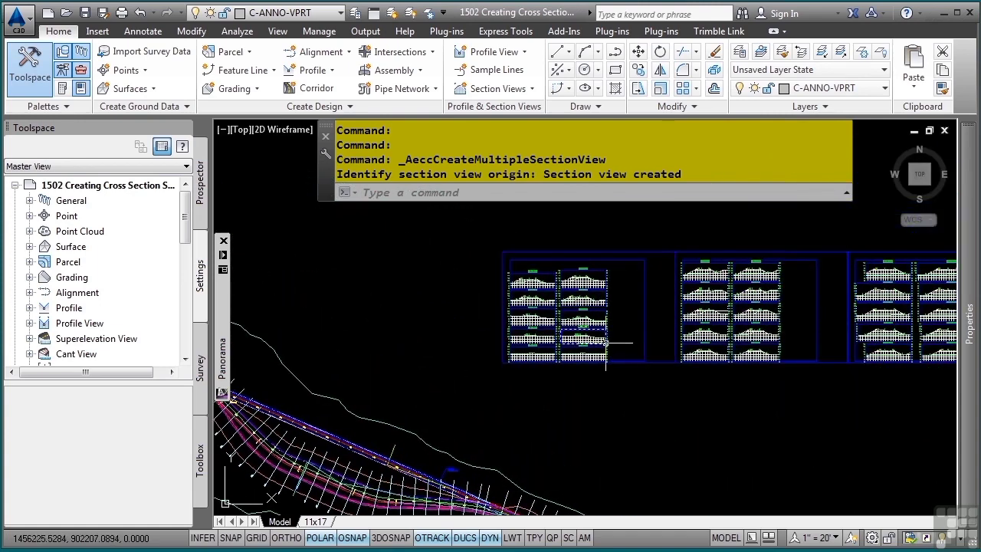
pyautogui.scroll(5, 705, 310)
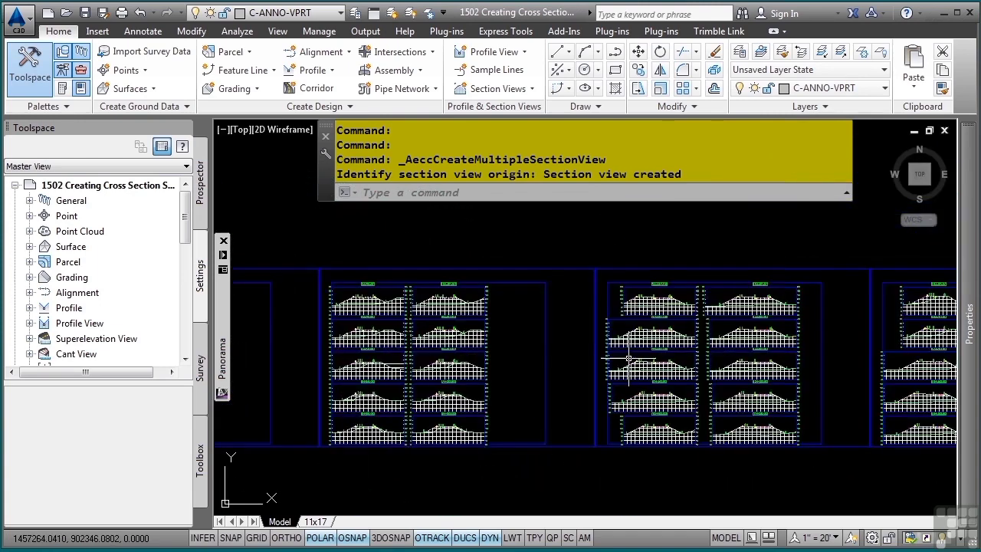
pyautogui.moveTo(664, 352)
pyautogui.mouseDown(button='middle')
pyautogui.moveTo(425, 331)
pyautogui.moveTo(453, 343)
pyautogui.mouseUp(button='middle')
pyautogui.moveTo(550, 355); pyautogui.dragTo(438, 341, button='middle')
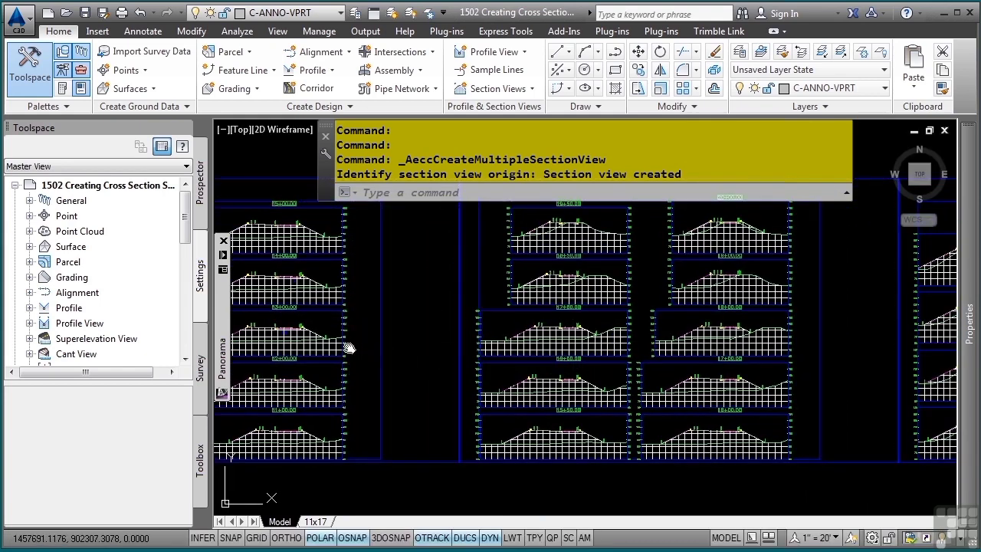
pyautogui.middleClick(495, 265)
pyautogui.middleClick(495, 264)
pyautogui.scroll(3, 456, 272)
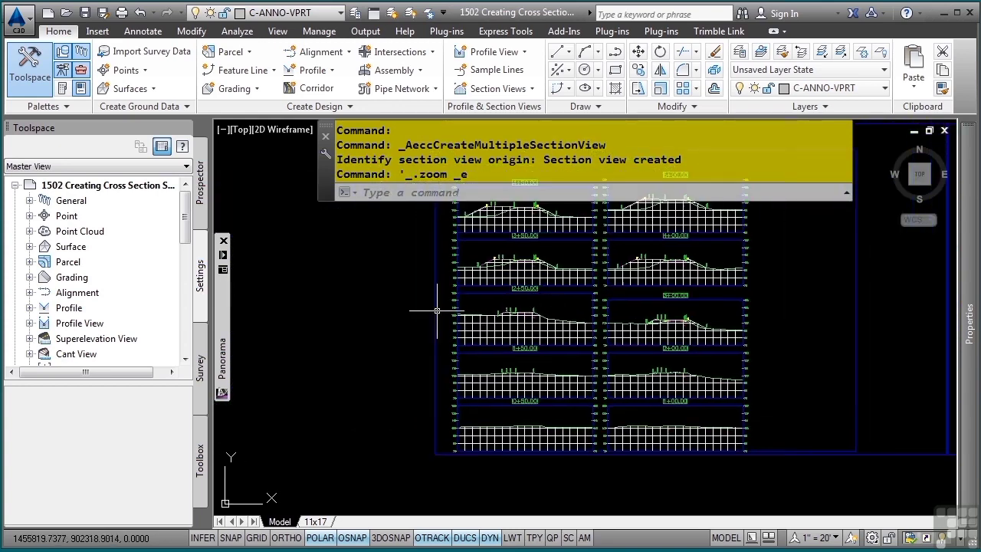
# - Open the Section View group plot style 22x34 and apply a column spacing of 1.5" between adjacent section views
pyautogui.scroll(-4, 125, 279)
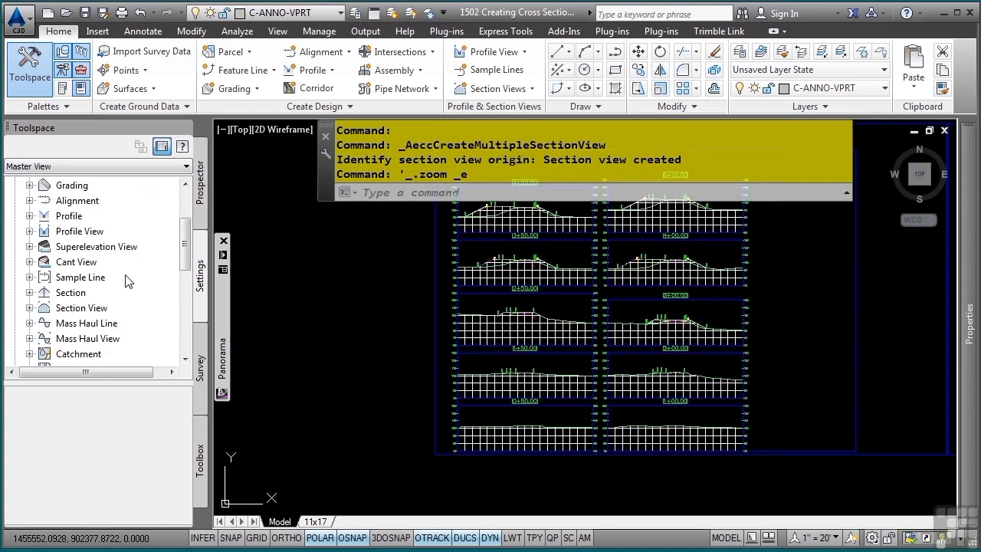
pyautogui.click(29, 216)
pyautogui.click(44, 247)
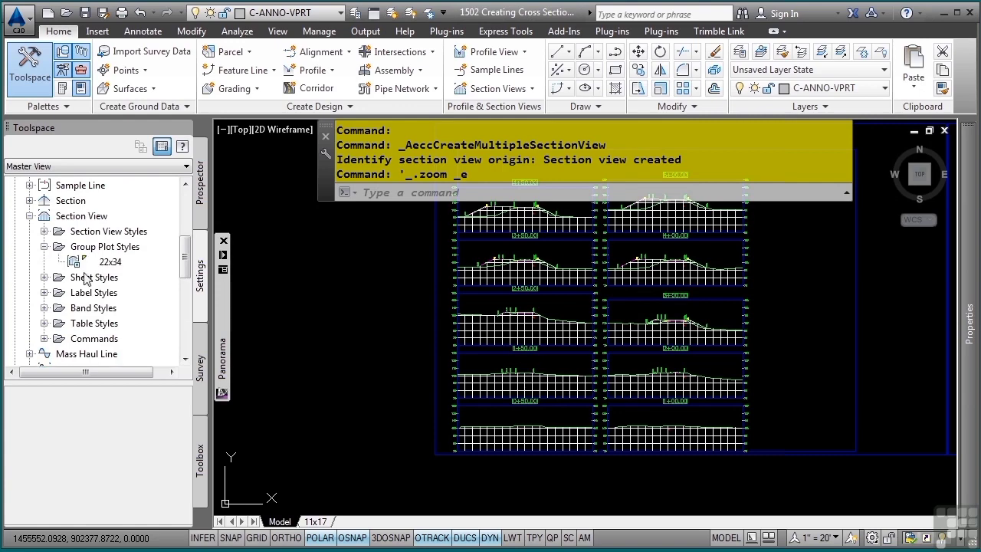
pyautogui.doubleClick(110, 262)
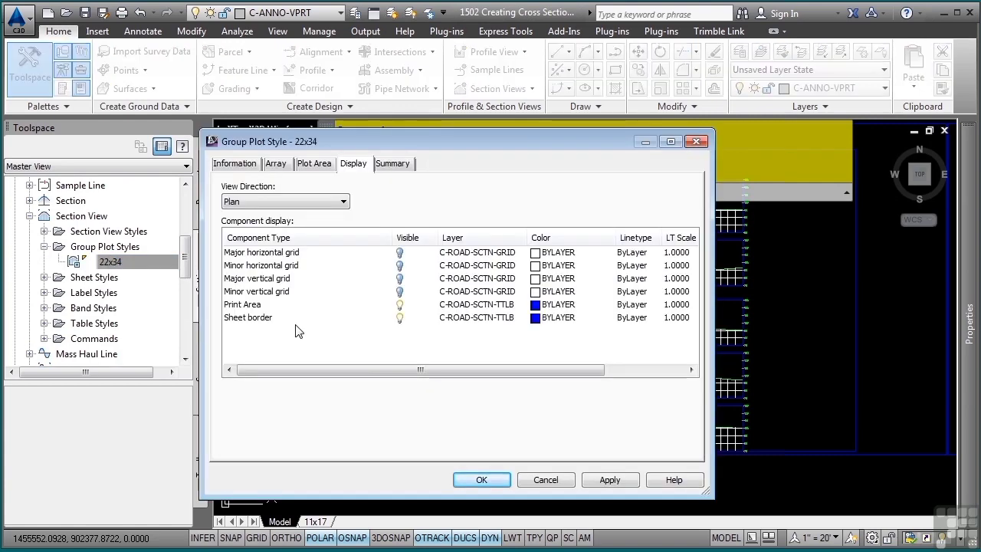
pyautogui.moveTo(432, 151); pyautogui.dragTo(281, 95)
pyautogui.click(123, 107)
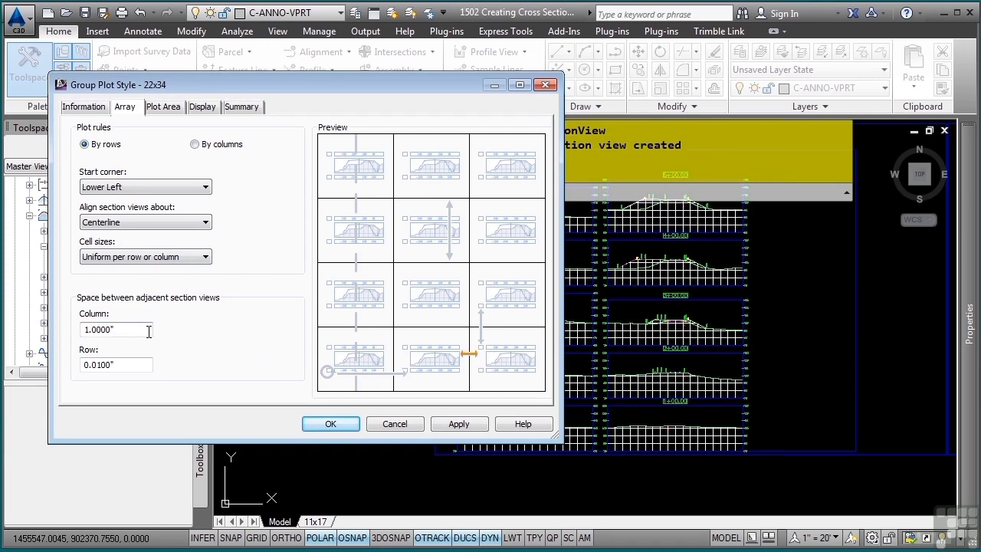
pyautogui.moveTo(149, 329); pyautogui.dragTo(66, 334)
pyautogui.write('1.5')
pyautogui.click(457, 424)
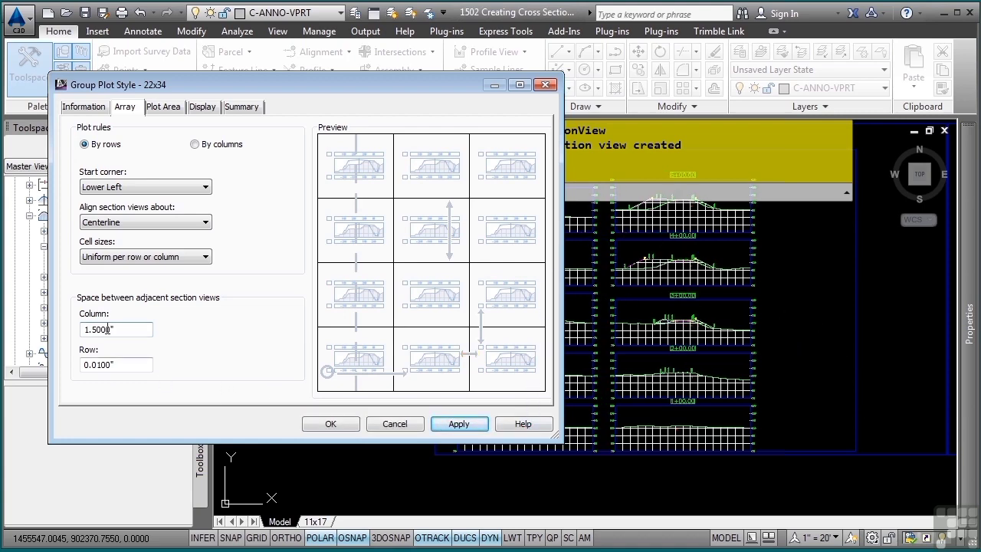
# - Set the group plot style's column spacing back to 1", apply it, and close the style
pyautogui.moveTo(130, 329); pyautogui.dragTo(77, 335)
pyautogui.write('1')
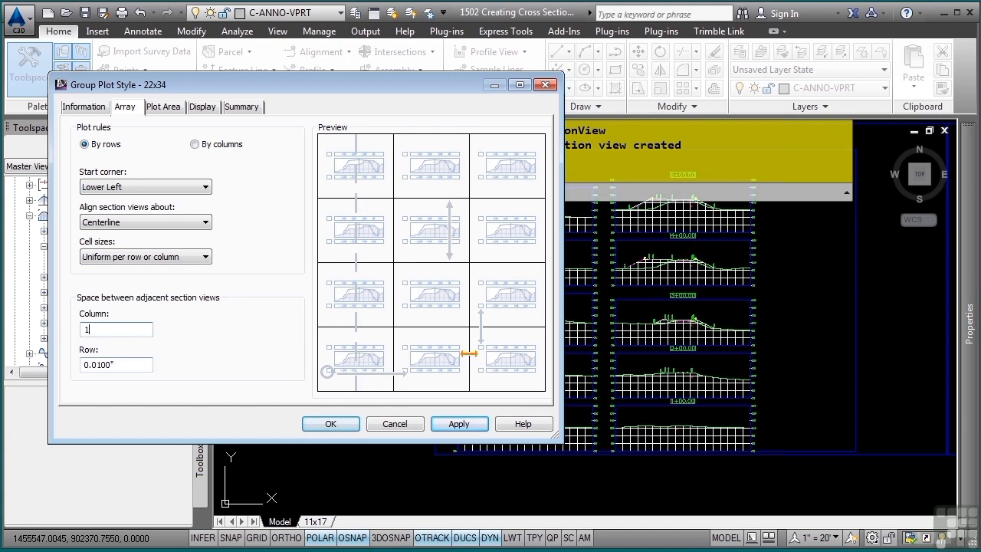
pyautogui.click(466, 424)
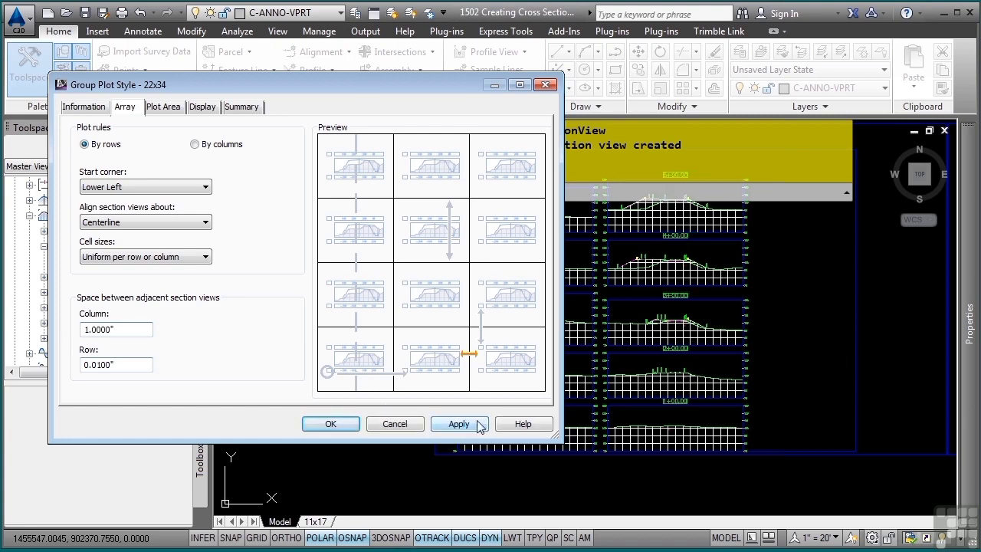
pyautogui.click(330, 422)
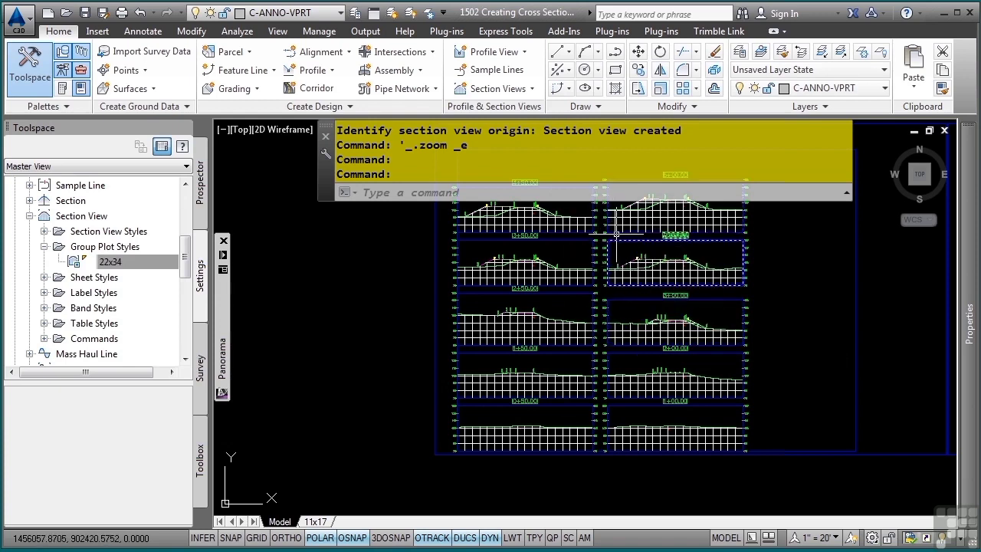
# - Move all ten section views on the first sheet about 54 ft horizontally toward the middle of its plot area
pyautogui.scroll(-4, 784, 307)
pyautogui.scroll(2, 576, 332)
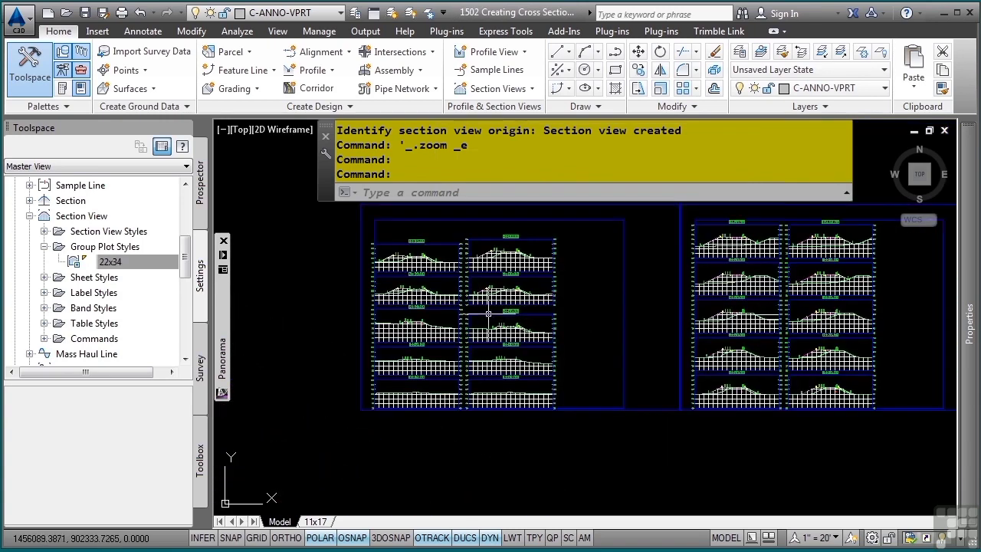
pyautogui.moveTo(734, 308)
pyautogui.mouseDown(button='middle')
pyautogui.moveTo(508, 309)
pyautogui.moveTo(733, 310)
pyautogui.mouseUp(button='middle')
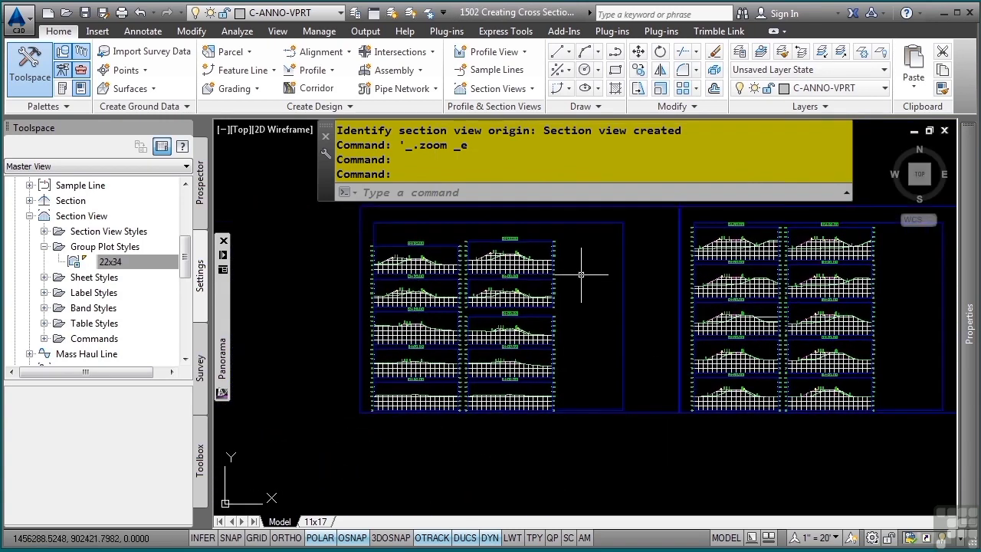
pyautogui.press('Escape')
pyautogui.press('Escape')
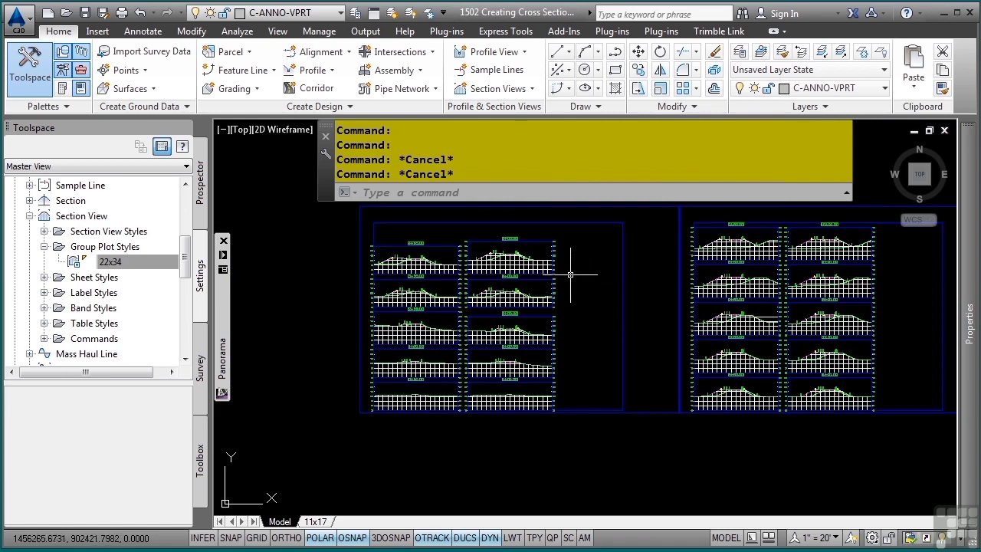
pyautogui.click(551, 287)
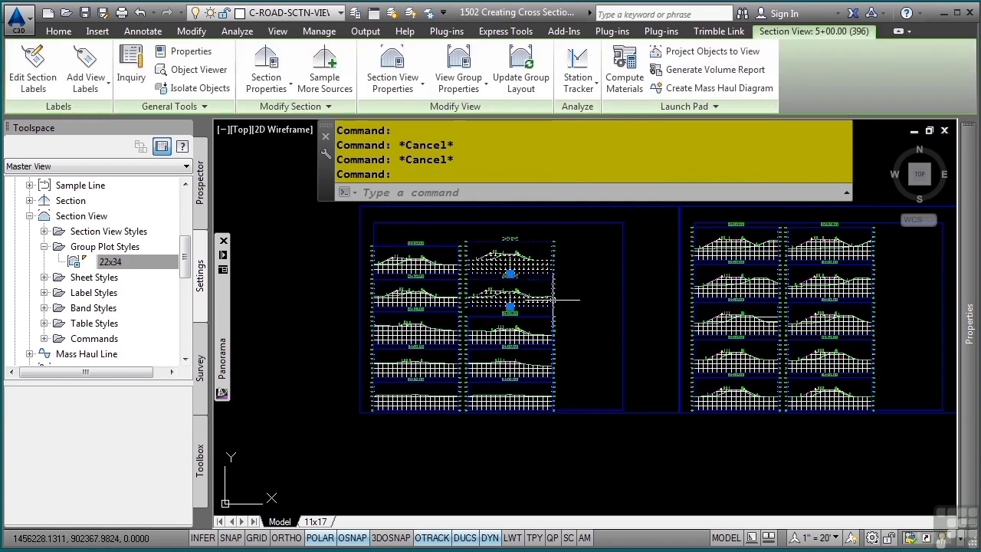
pyautogui.click(530, 339)
pyautogui.click(530, 372)
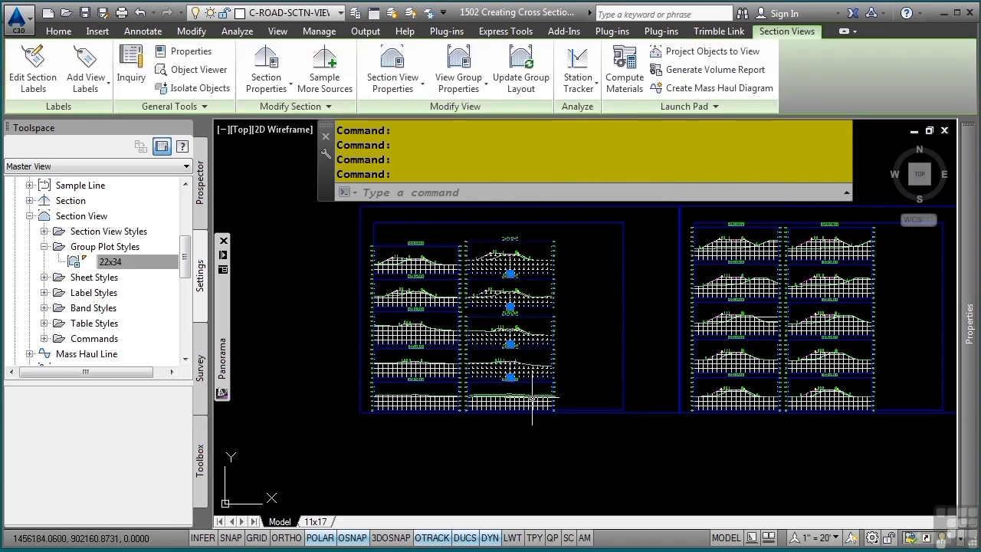
pyautogui.click(531, 404)
pyautogui.click(445, 406)
pyautogui.click(431, 373)
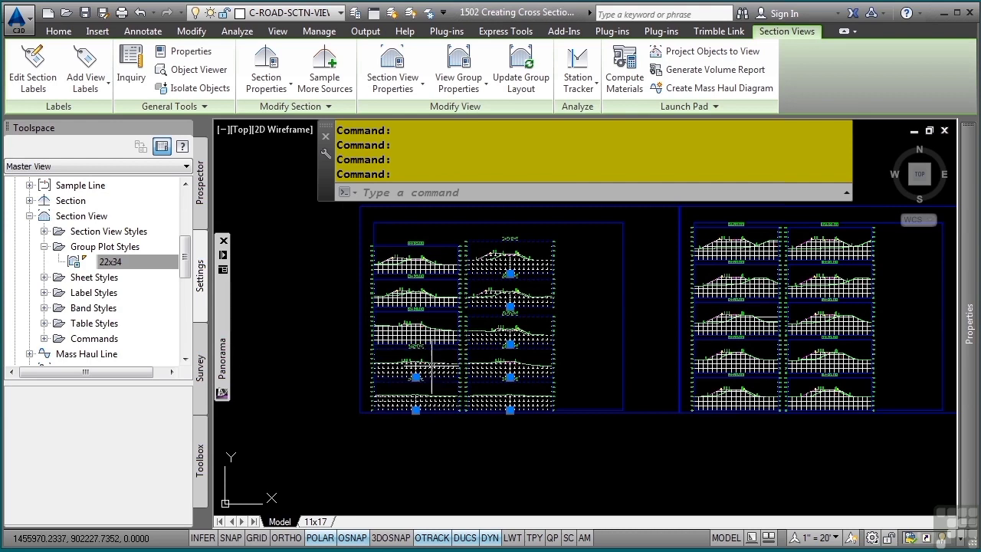
pyautogui.click(434, 343)
pyautogui.click(433, 305)
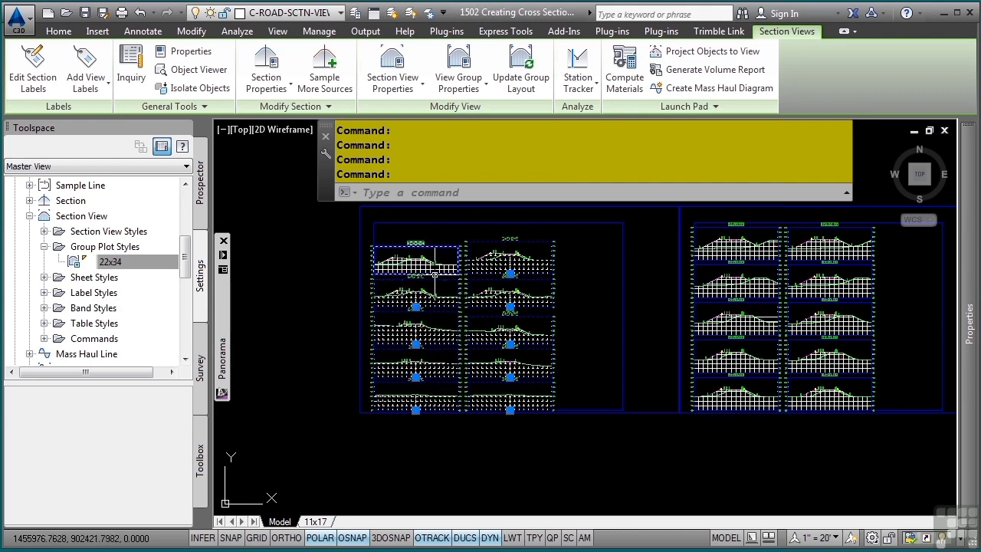
pyautogui.click(435, 272)
pyautogui.write('m')
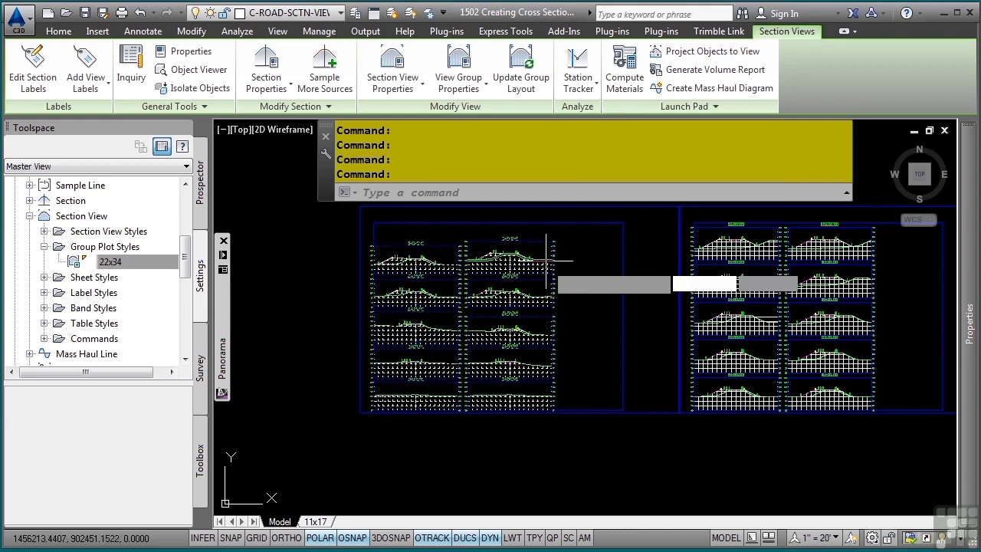
pyautogui.press('Return')
pyautogui.click(463, 434)
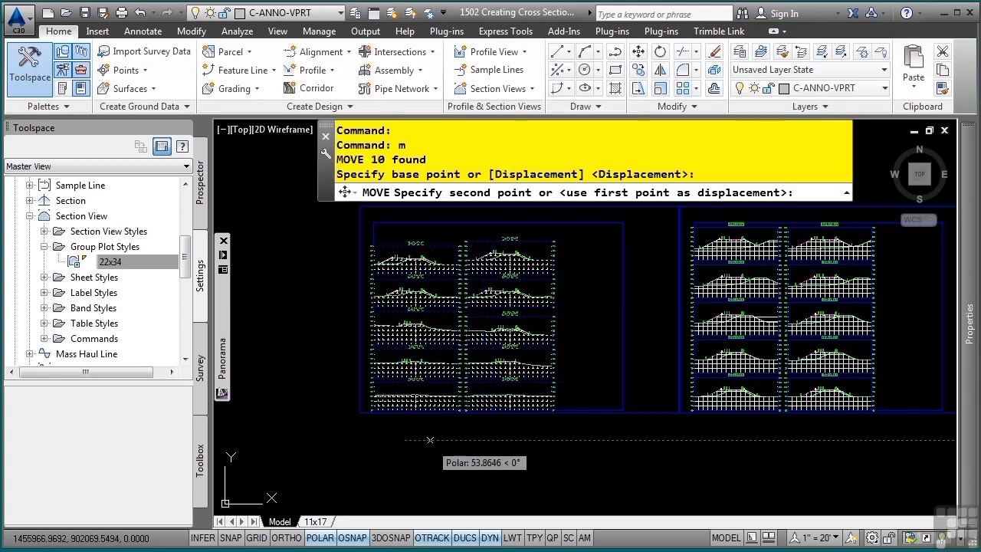
pyautogui.click(499, 438)
pyautogui.press('Escape')
pyautogui.press('Escape')
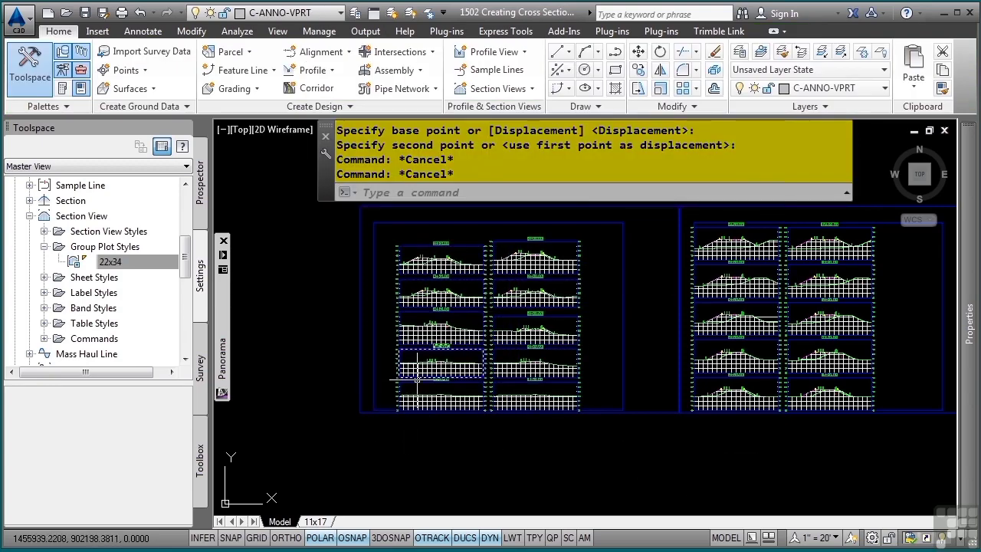
# - Review the whole row of section view sheets together with the plan at the drawing's extents
pyautogui.scroll(-3, 529, 276)
pyautogui.middleClick(472, 367)
pyautogui.middleClick(472, 367)
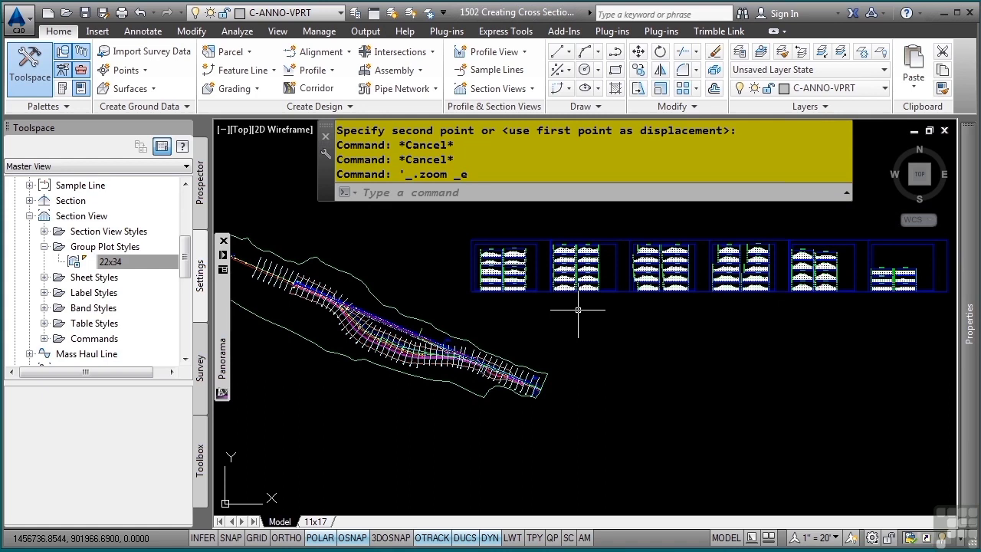
# - Start creating section sheets from the first section sheet, naming layouts XSEC-<[Next Counter]> with starting number 20
pyautogui.click(471, 278)
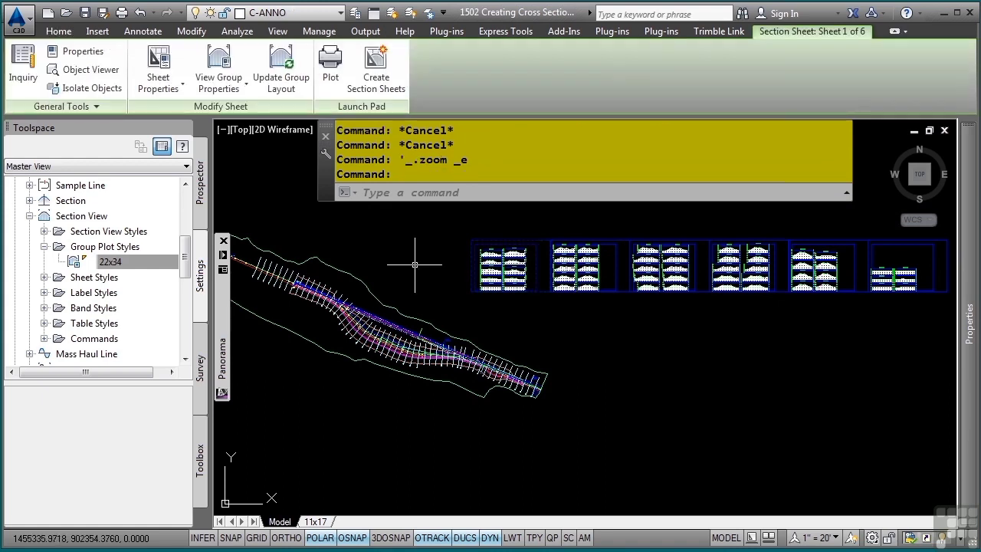
pyautogui.click(381, 67)
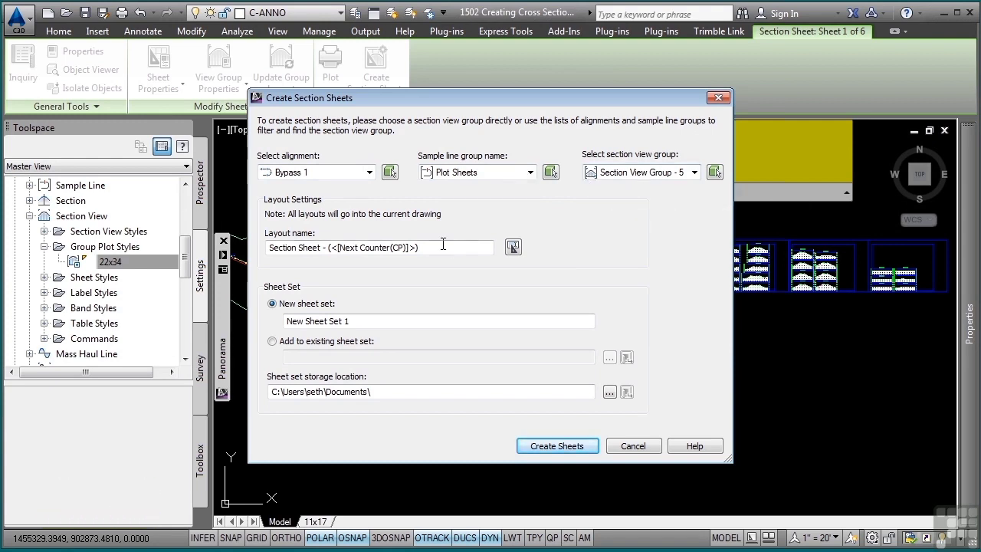
pyautogui.click(511, 248)
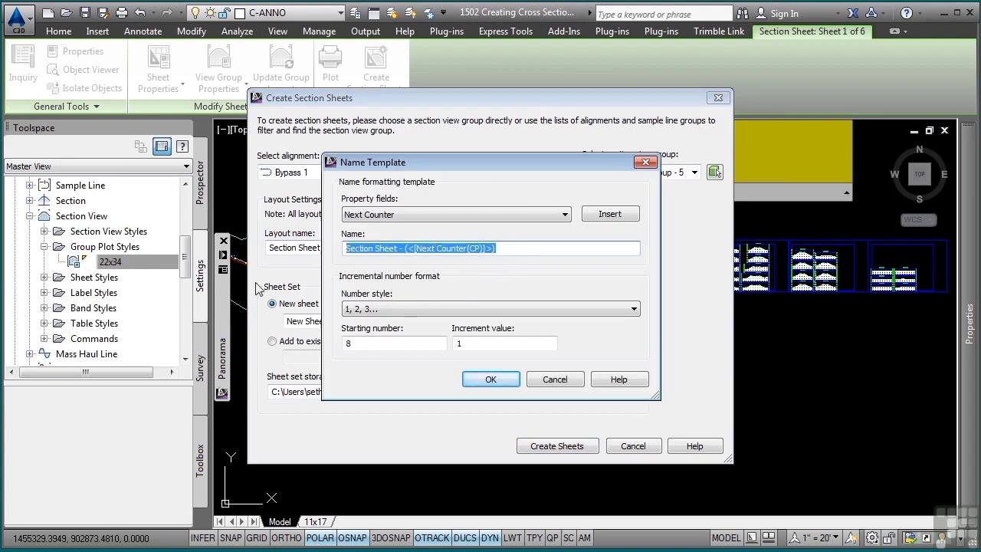
pyautogui.write('XSEC-')
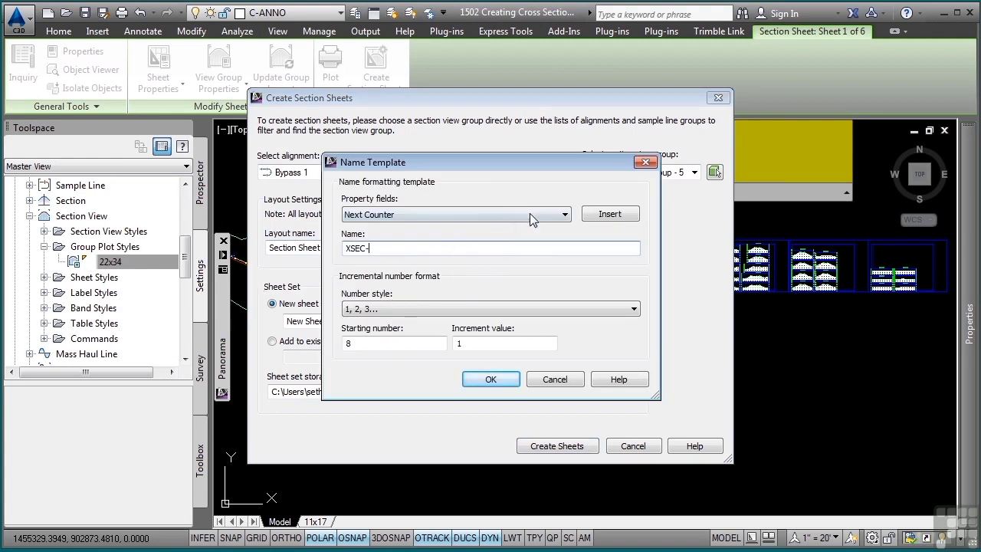
pyautogui.click(606, 214)
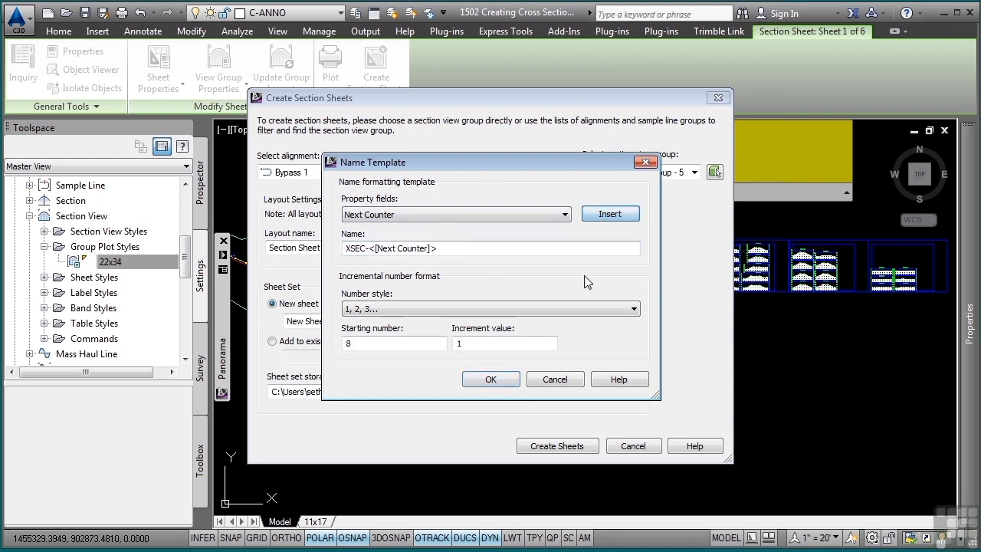
pyautogui.doubleClick(349, 342)
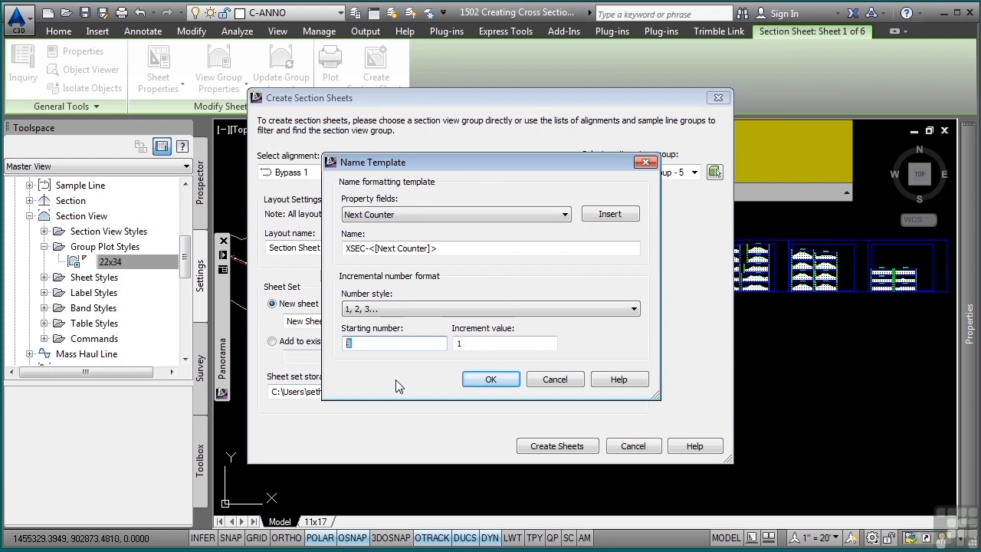
pyautogui.write('20')
pyautogui.click(506, 379)
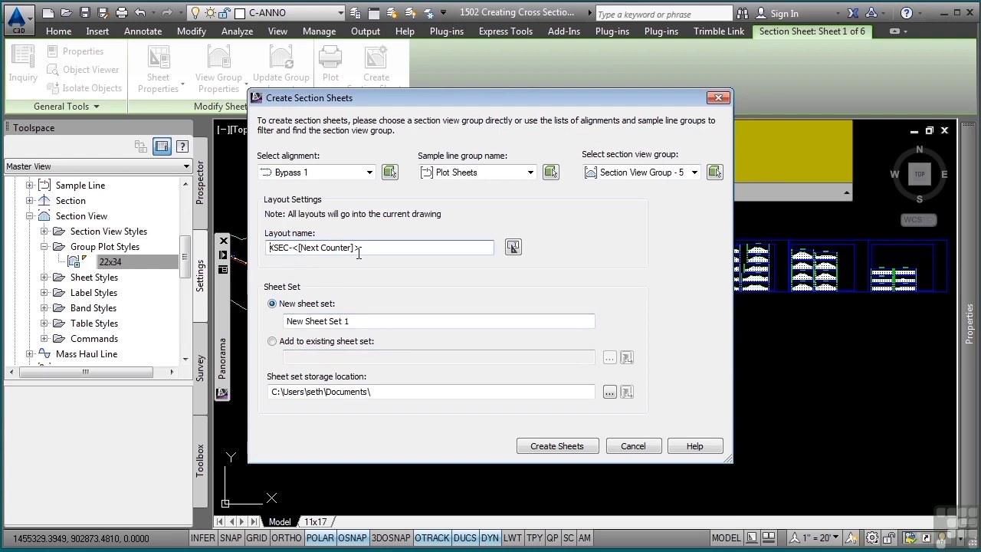
# - Choose the existing sheet set PROJ-1 from the Sheets folder as destination and create the section sheets, allowing the drawing to be saved
pyautogui.click(335, 345)
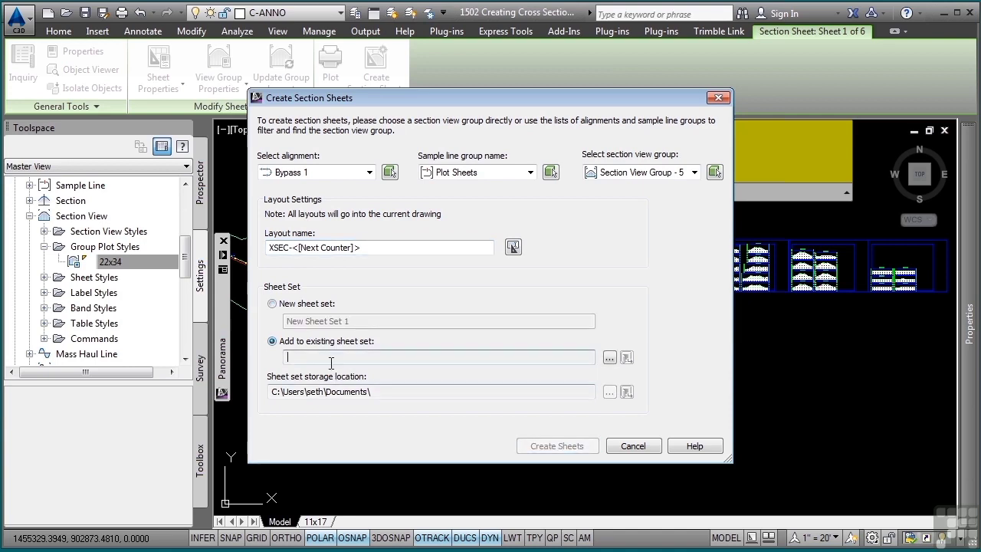
pyautogui.click(611, 357)
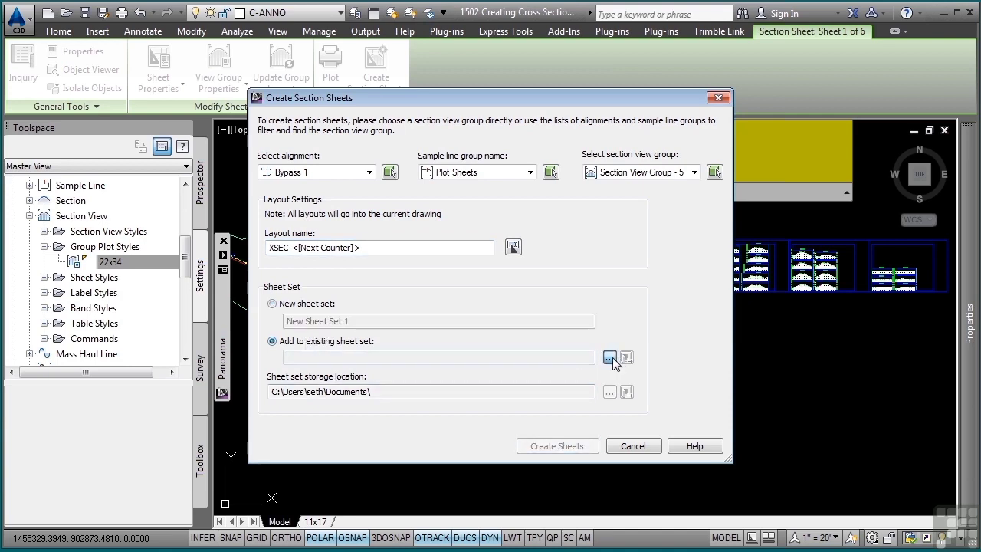
pyautogui.click(475, 118)
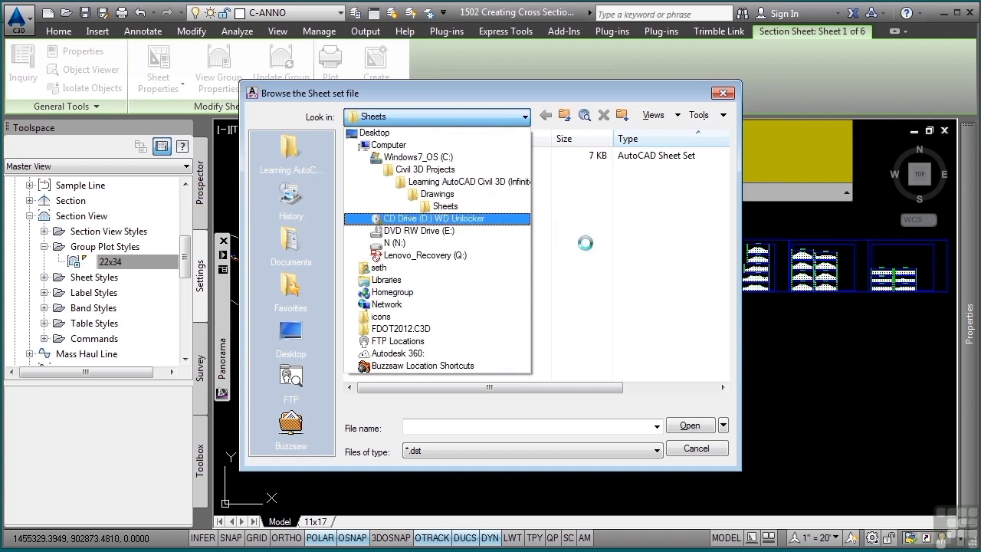
pyautogui.click(445, 205)
pyautogui.doubleClick(389, 152)
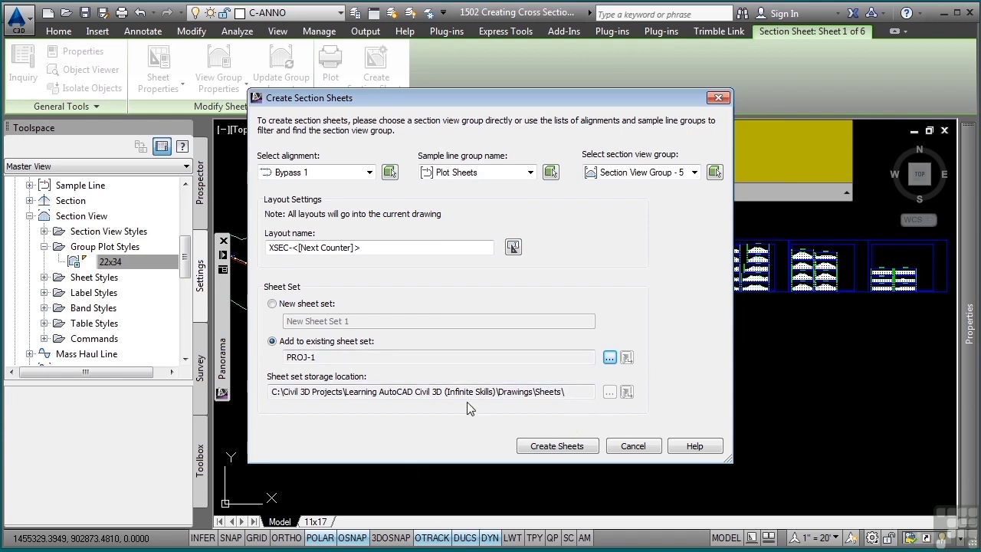
pyautogui.click(556, 446)
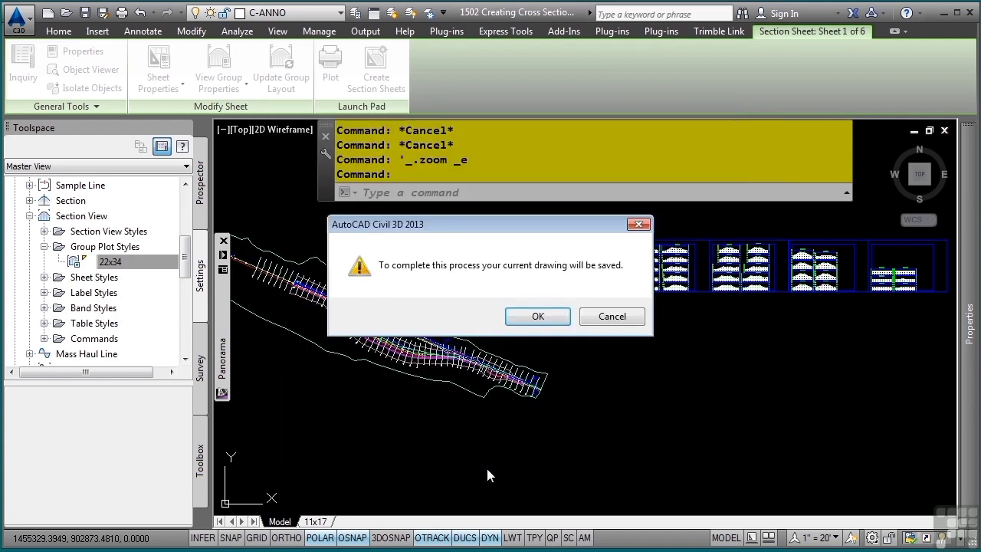
pyautogui.click(534, 314)
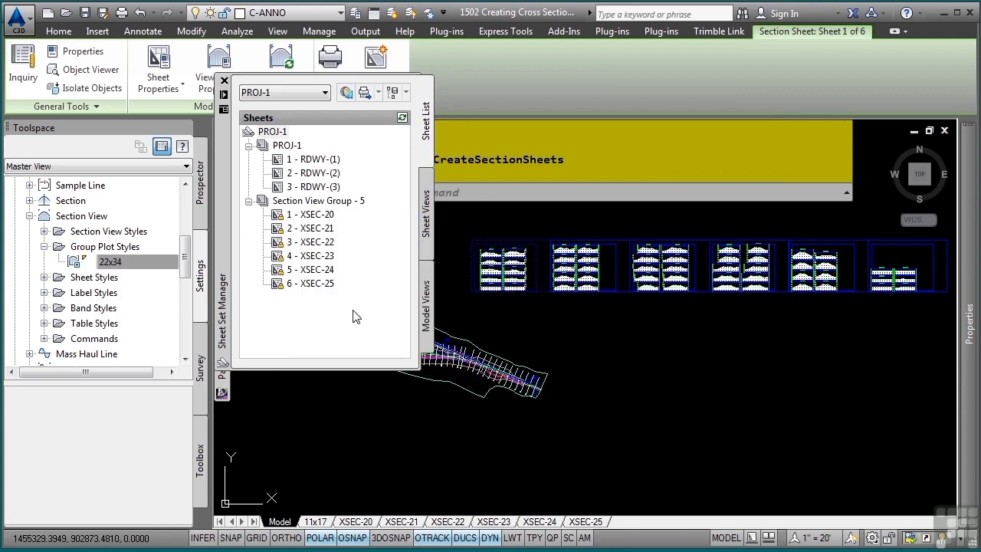
# - Check how the section views fit on the XSEC-20 and XSEC-21 layouts
pyautogui.click(370, 521)
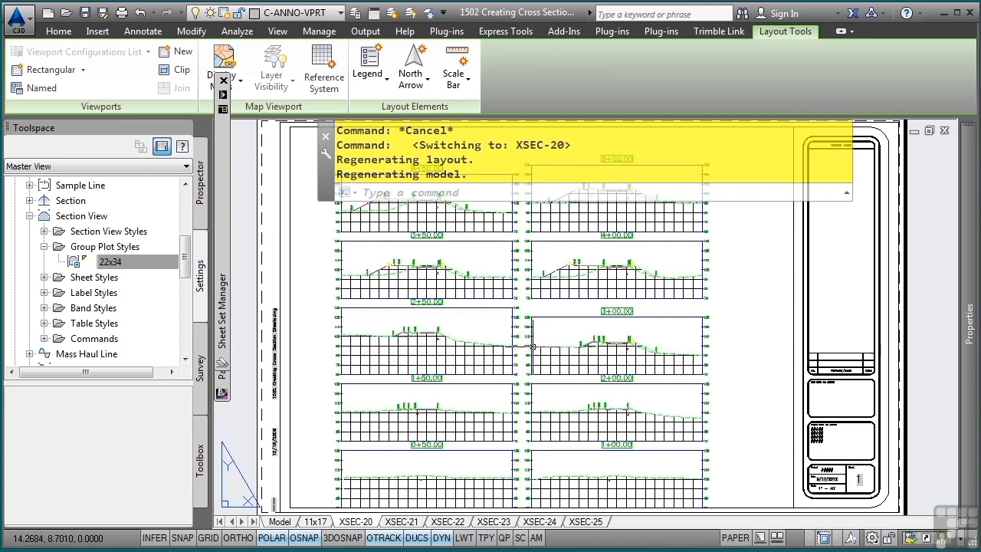
pyautogui.scroll(-2, 533, 346)
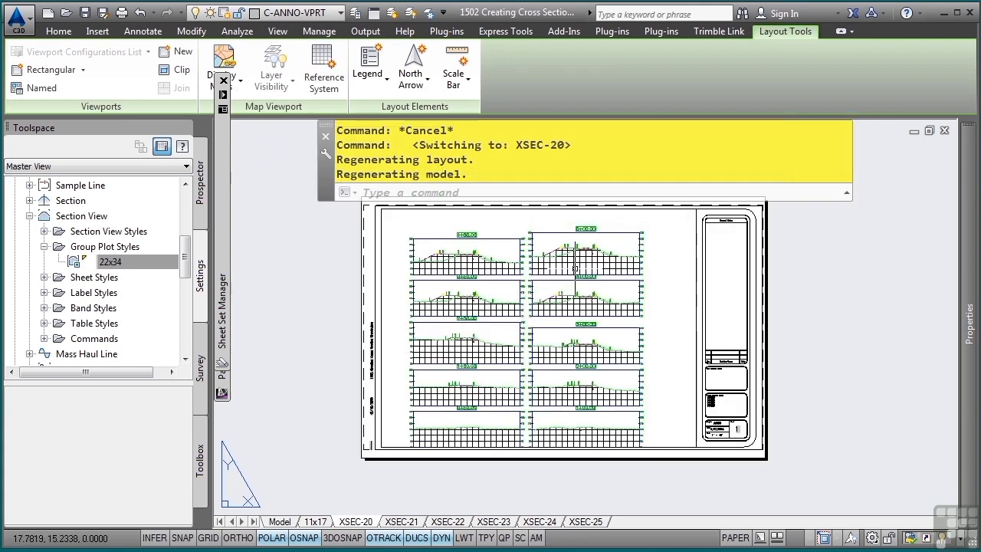
pyautogui.click(400, 521)
pyautogui.scroll(-3, 491, 374)
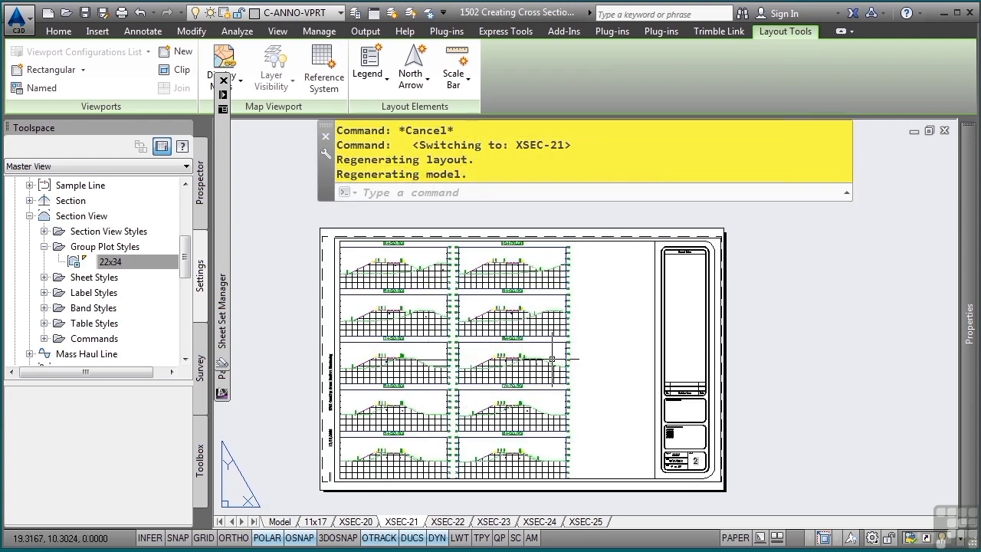
# - Center the section views within the XSEC-21 viewport, lock the viewport's view, and return to paper space
pyautogui.doubleClick(593, 363)
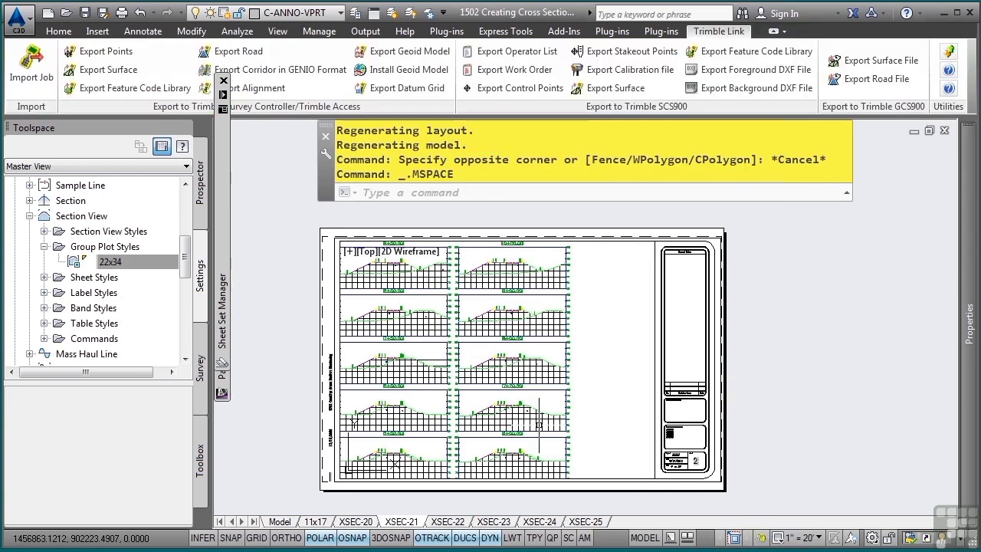
pyautogui.moveTo(435, 375); pyautogui.dragTo(470, 378, button='middle')
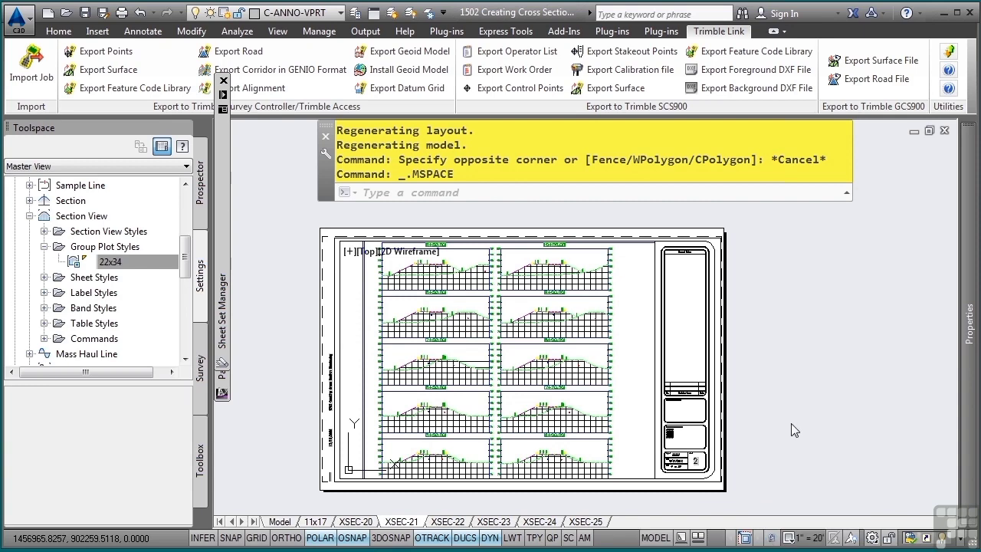
pyautogui.moveTo(503, 369); pyautogui.dragTo(465, 405, button='middle')
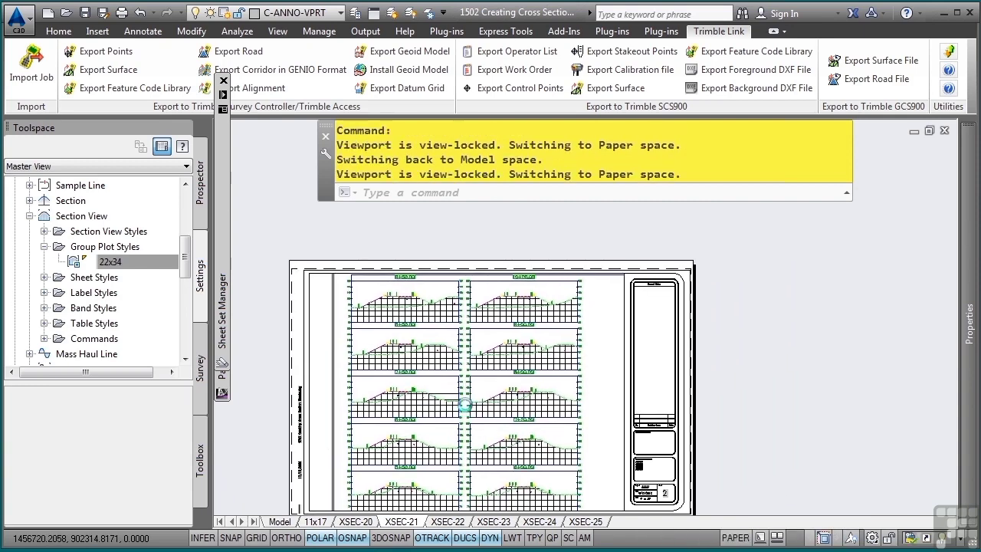
pyautogui.moveTo(538, 375); pyautogui.dragTo(584, 345, button='middle')
pyautogui.doubleClick(307, 279)
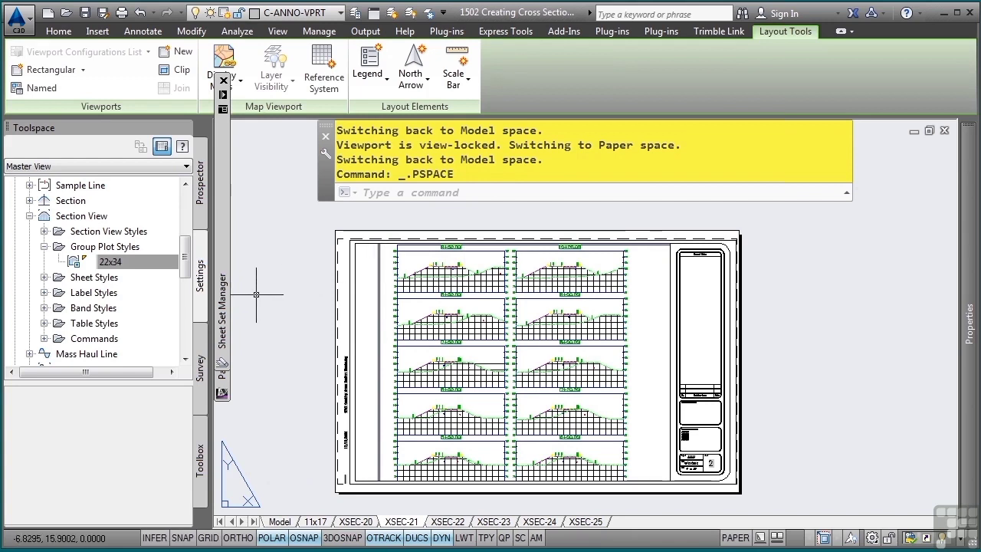
# - Review the section view sheets listed in the PROJ-1 sheet set
pyautogui.moveTo(224, 311)
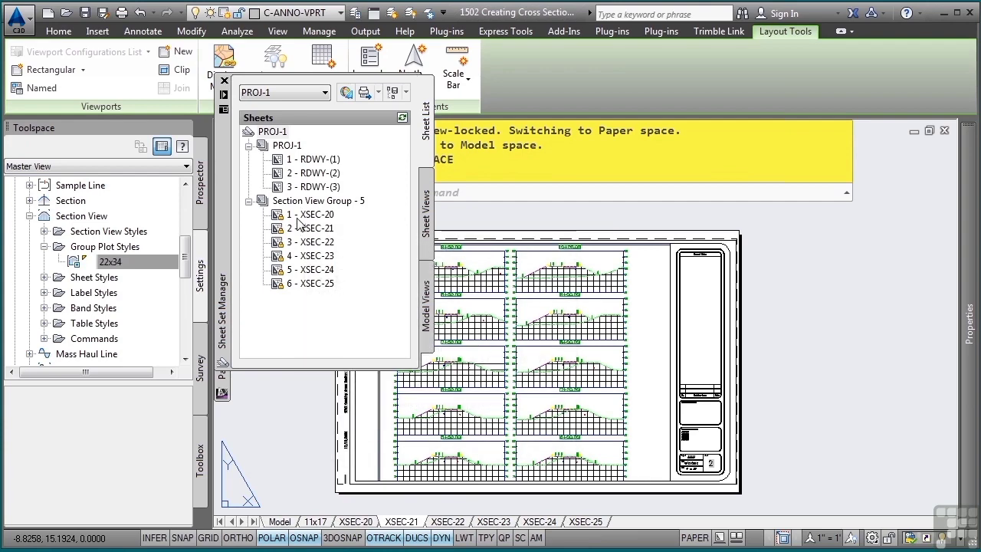
pyautogui.moveTo(304, 223)
pyautogui.moveTo(347, 207)
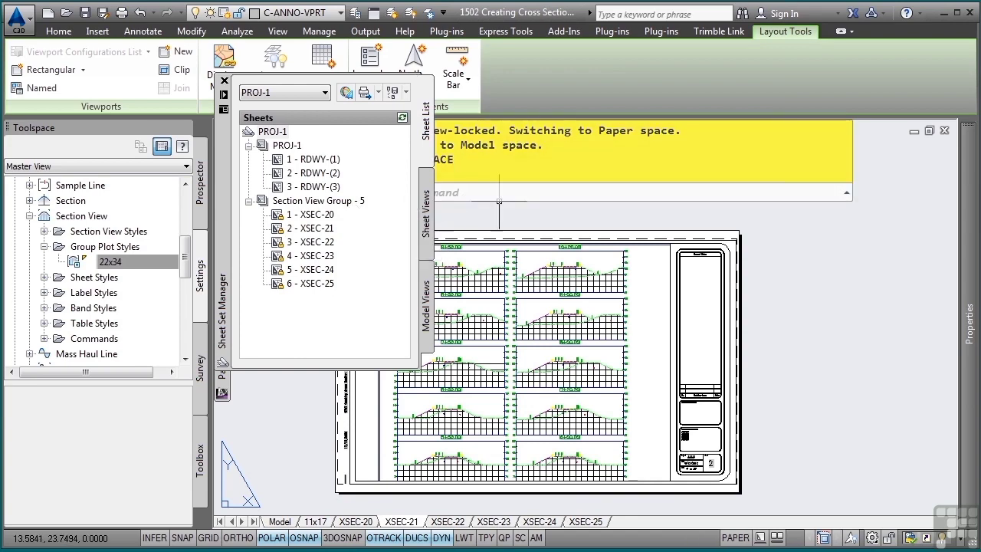
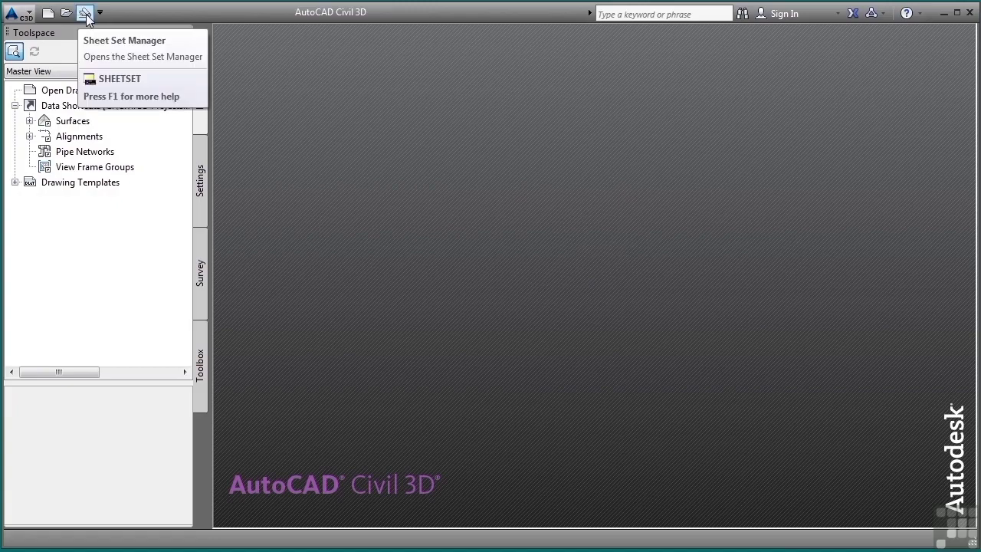
# - Open the sheet set PROJ-1.dst from the project's Sheets folder in the Sheet Set Manager
pyautogui.click(86, 15)
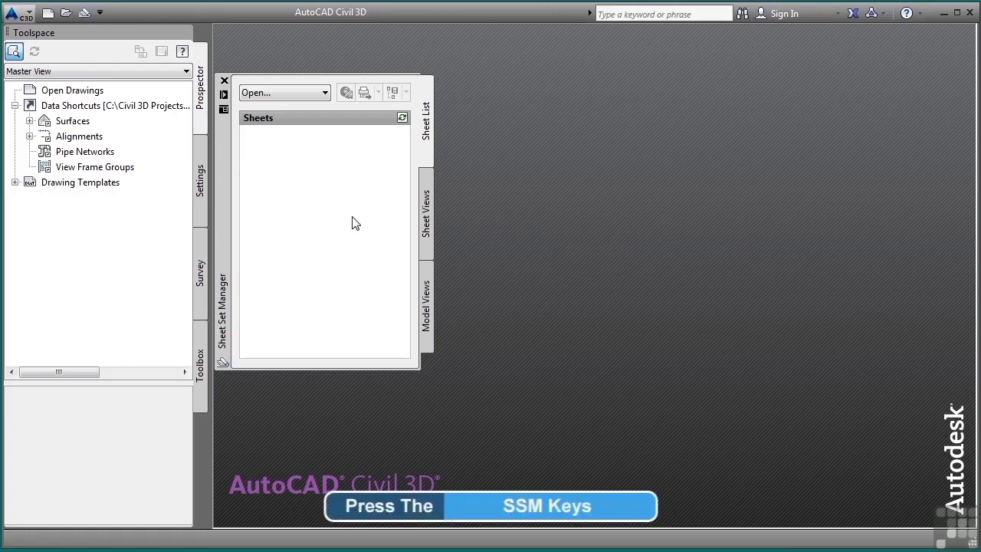
pyautogui.click(287, 92)
pyautogui.click(281, 145)
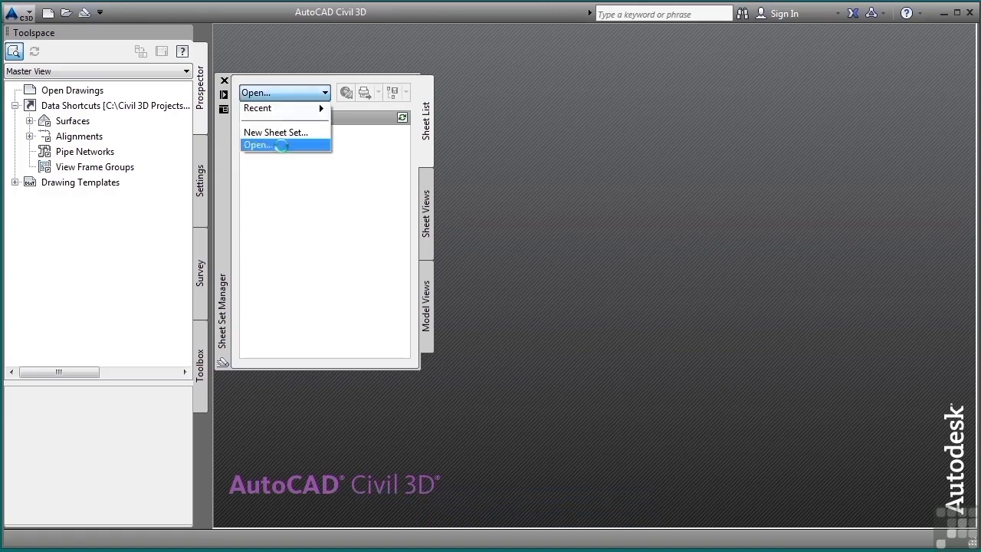
pyautogui.click(499, 118)
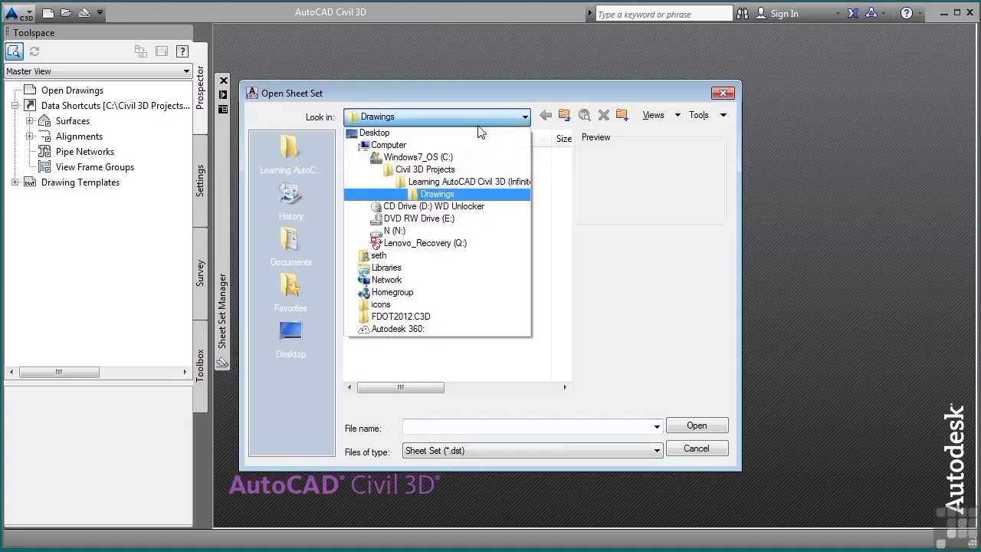
pyautogui.click(496, 190)
pyautogui.doubleClick(371, 158)
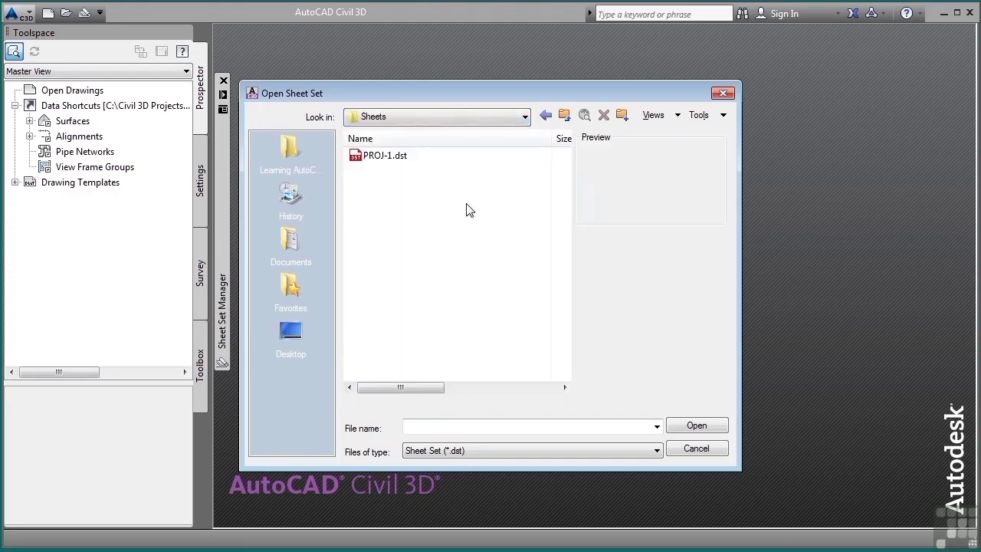
pyautogui.doubleClick(376, 155)
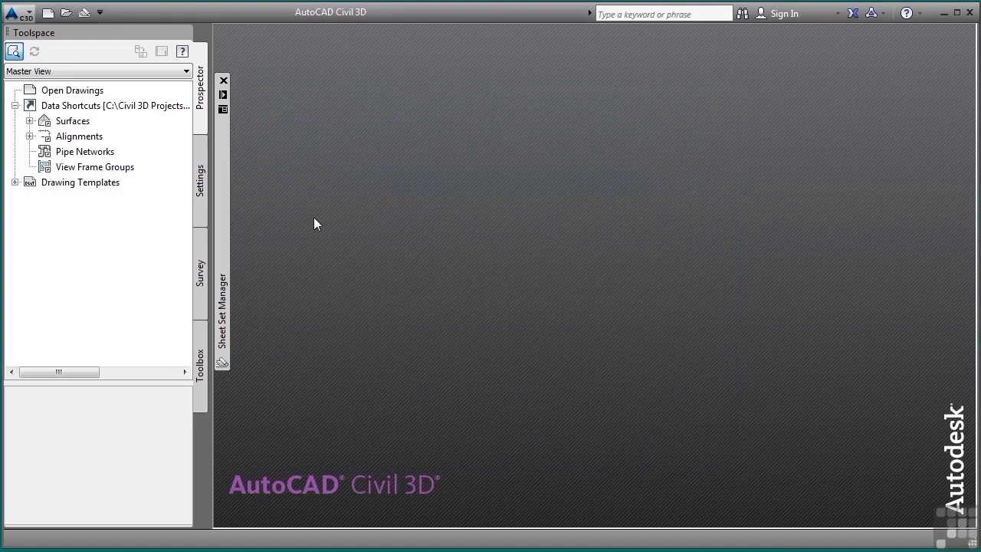
# - Open sheet XSEC-20 from the sheet set and examine the project, date, scale and sheet number fields in its title block
pyautogui.moveTo(223, 251)
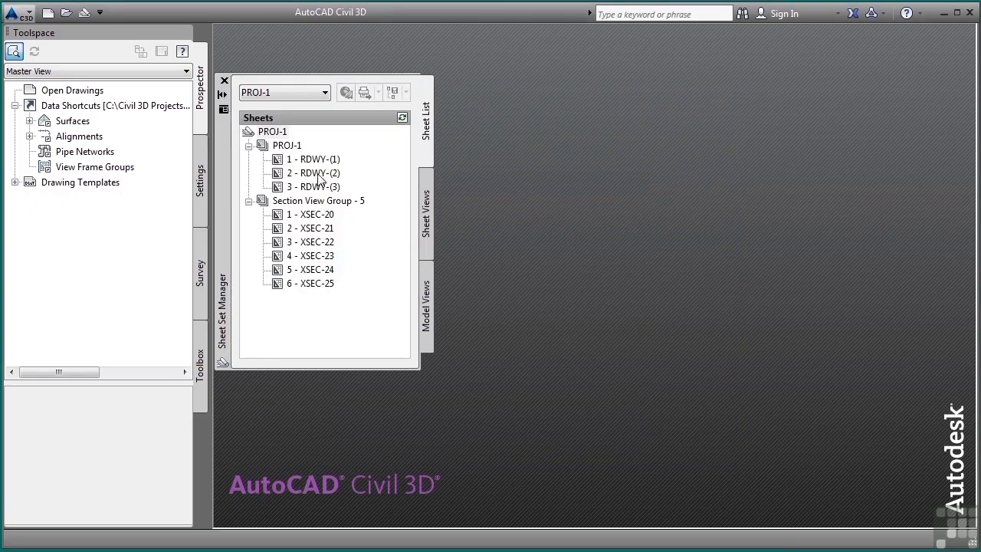
pyautogui.moveTo(307, 231)
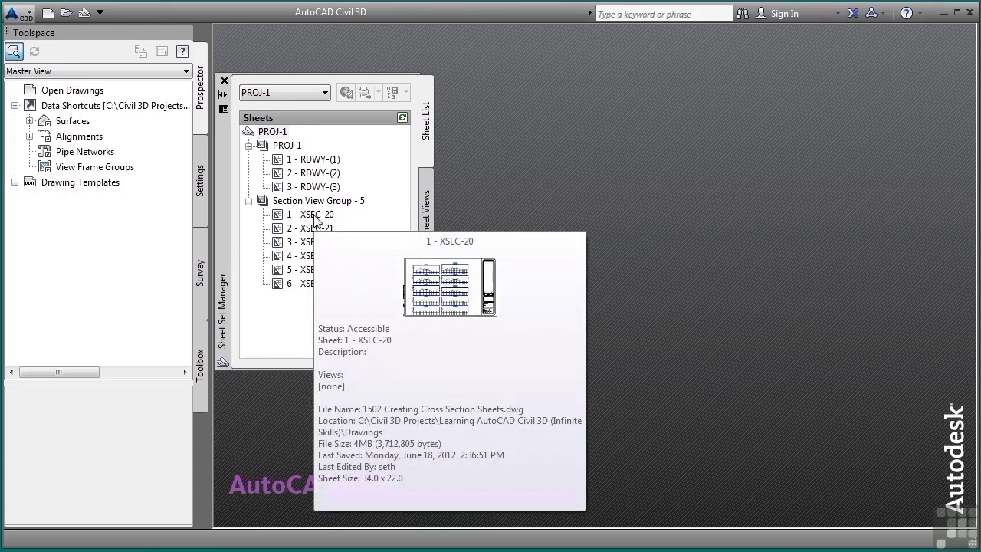
pyautogui.doubleClick(317, 220)
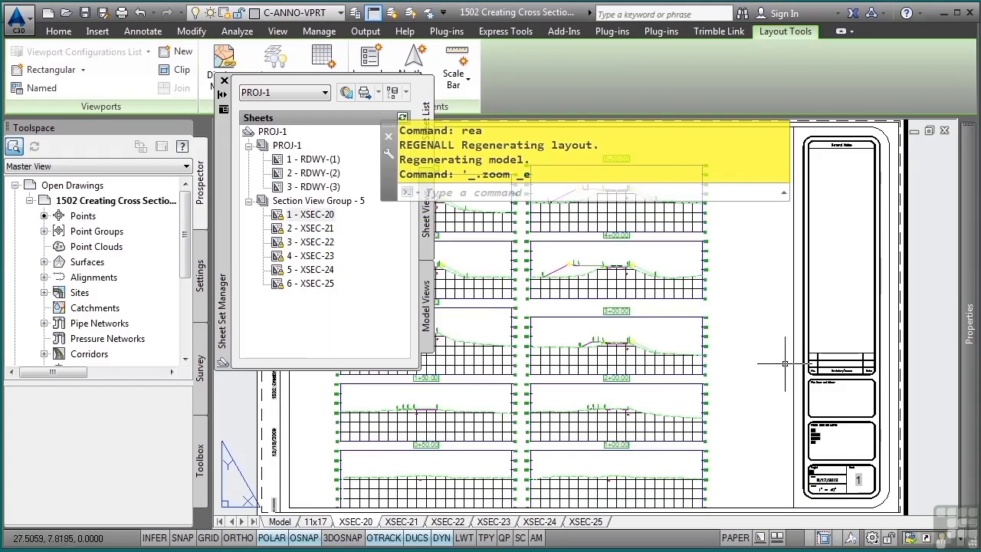
pyautogui.scroll(5, 785, 363)
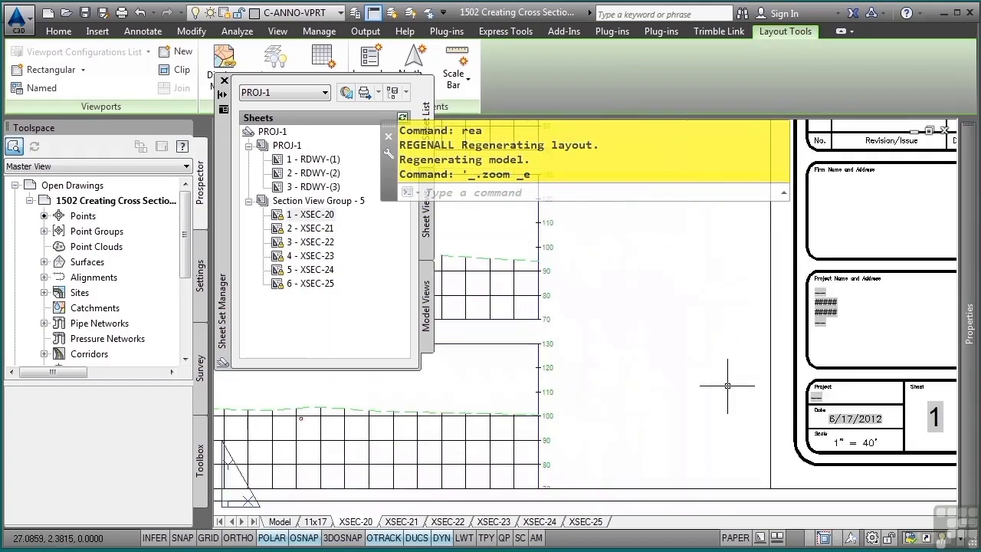
pyautogui.moveTo(728, 385); pyautogui.dragTo(574, 363, button='middle')
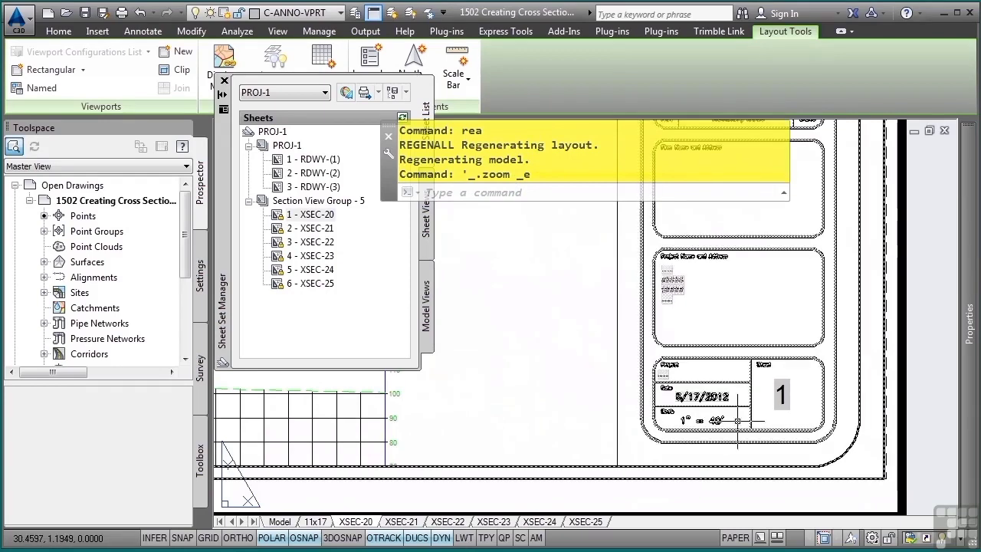
pyautogui.scroll(2, 738, 423)
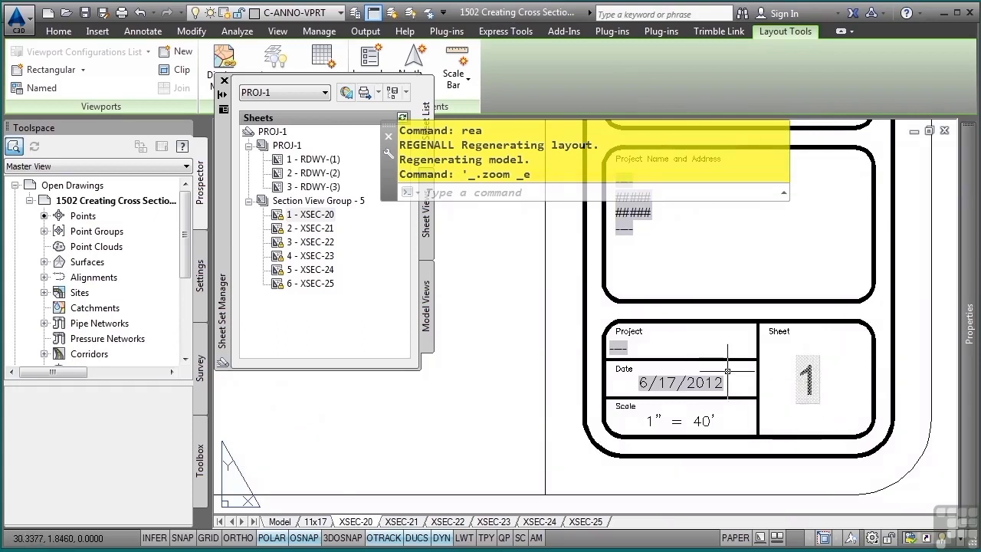
pyautogui.click(312, 217)
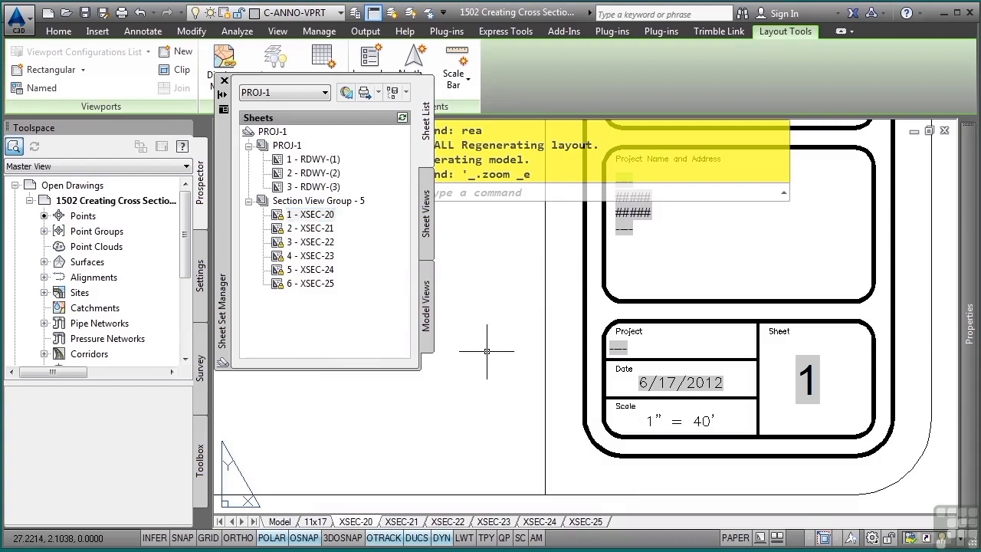
# - Open the title block of sheet XSEC-20 in the Block Editor at its project name and address attributes
pyautogui.moveTo(565, 305); pyautogui.dragTo(656, 400, button='middle')
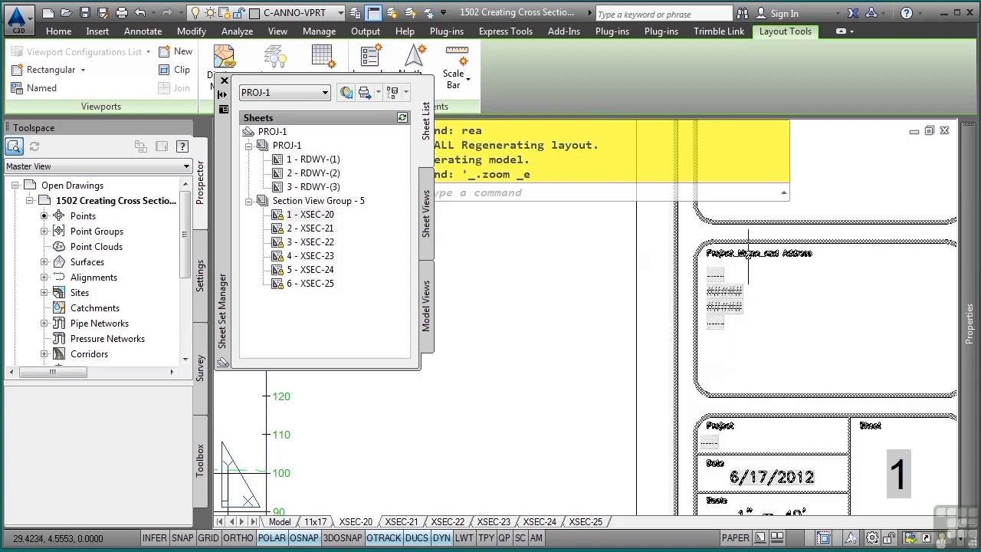
pyautogui.click(748, 259)
pyautogui.rightClick(576, 282)
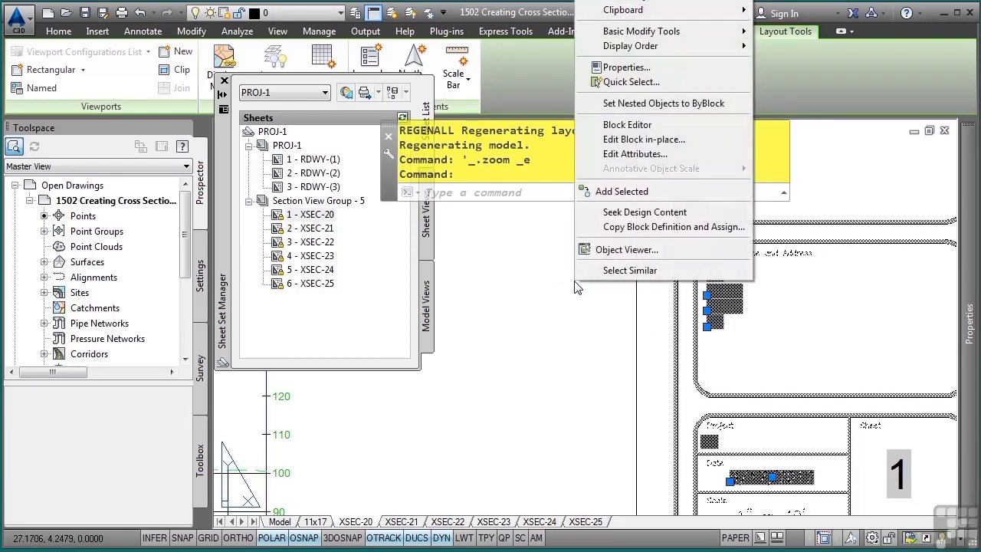
pyautogui.click(669, 140)
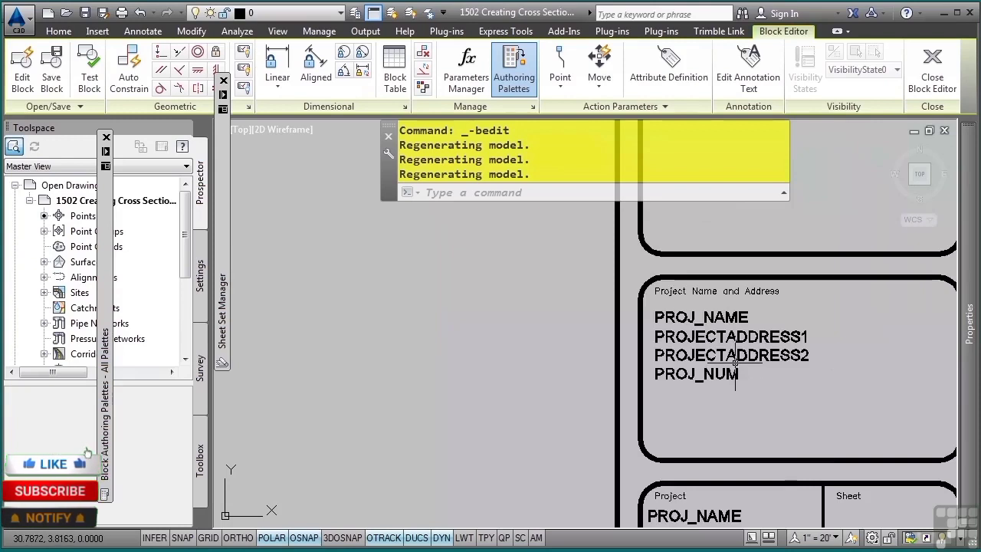
pyautogui.moveTo(585, 305); pyautogui.dragTo(464, 283, button='middle')
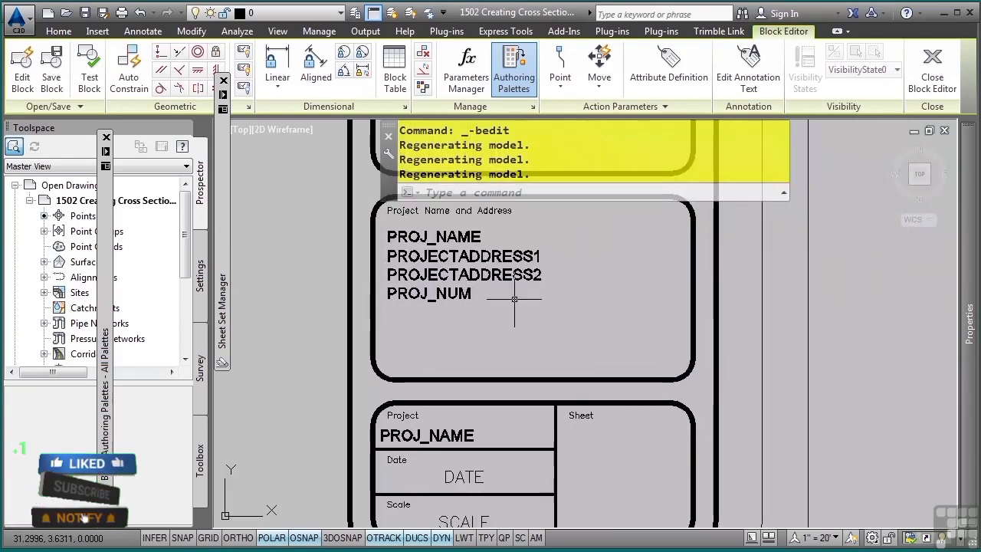
# - Examine the sheet set field used as the default value of the PROJ_NAME attribute
pyautogui.doubleClick(459, 236)
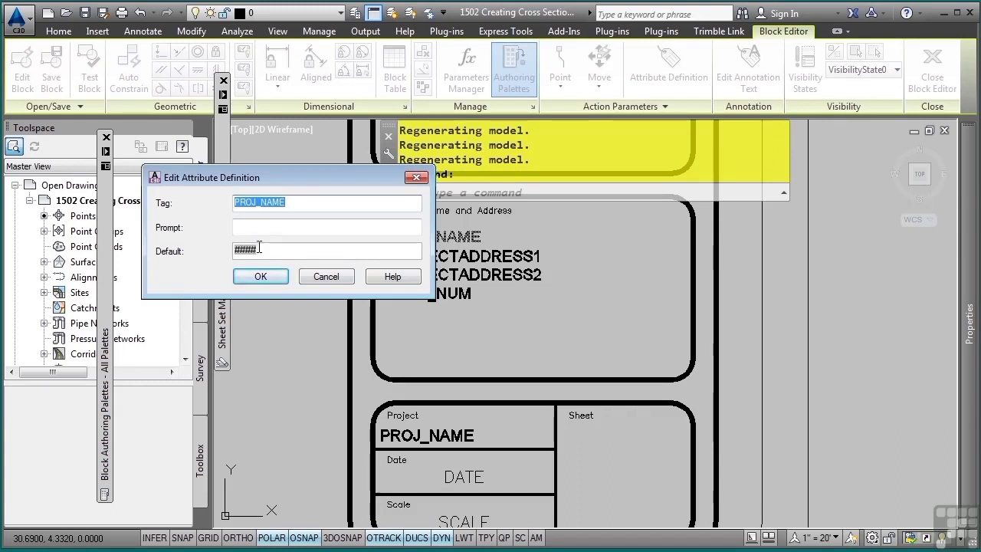
pyautogui.hotkey('ctrl', 'f')
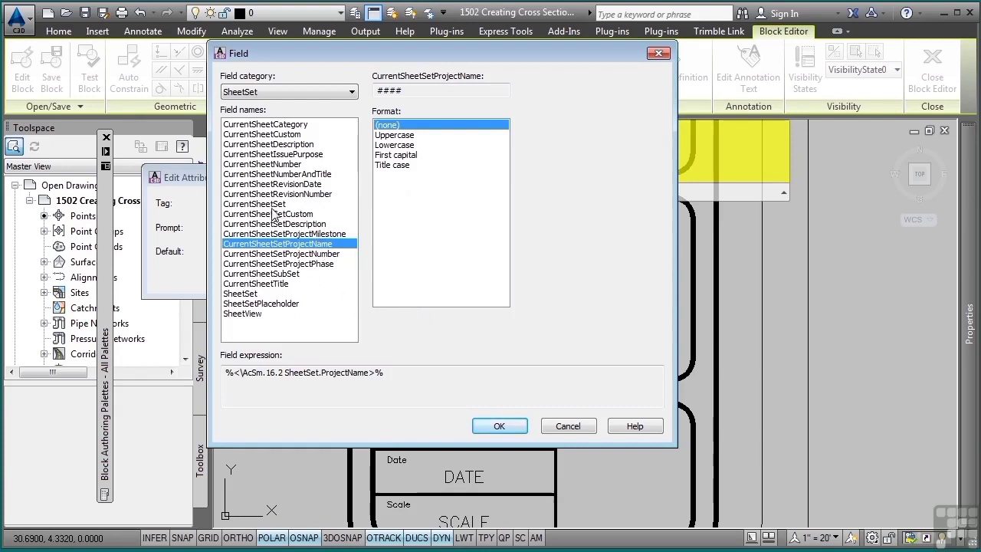
pyautogui.click(499, 425)
pyautogui.click(326, 277)
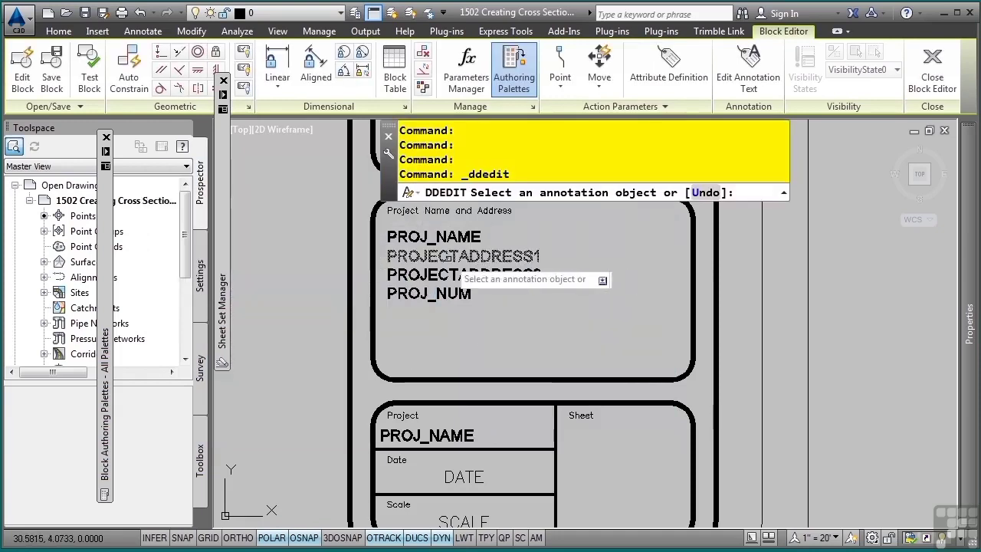
# - Examine the sheet set custom property field behind the default value of the PROJECTADDRESS1 attribute
pyautogui.click(483, 259)
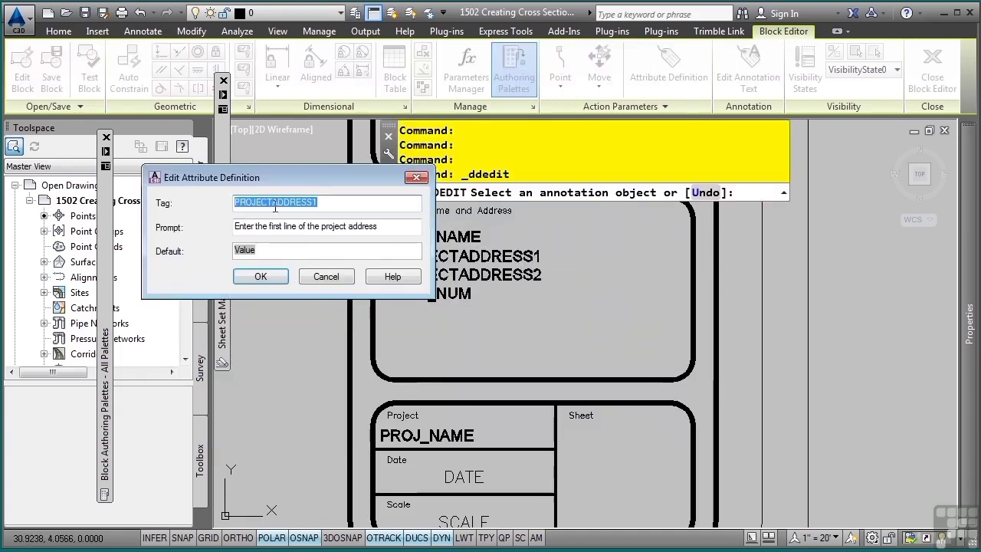
pyautogui.doubleClick(239, 249)
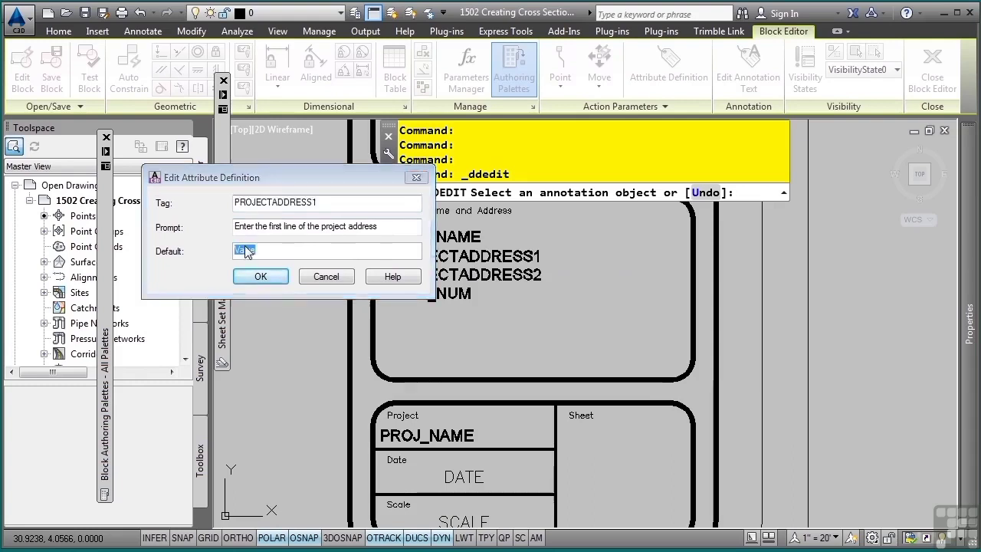
pyautogui.hotkey('ctrl', 'f')
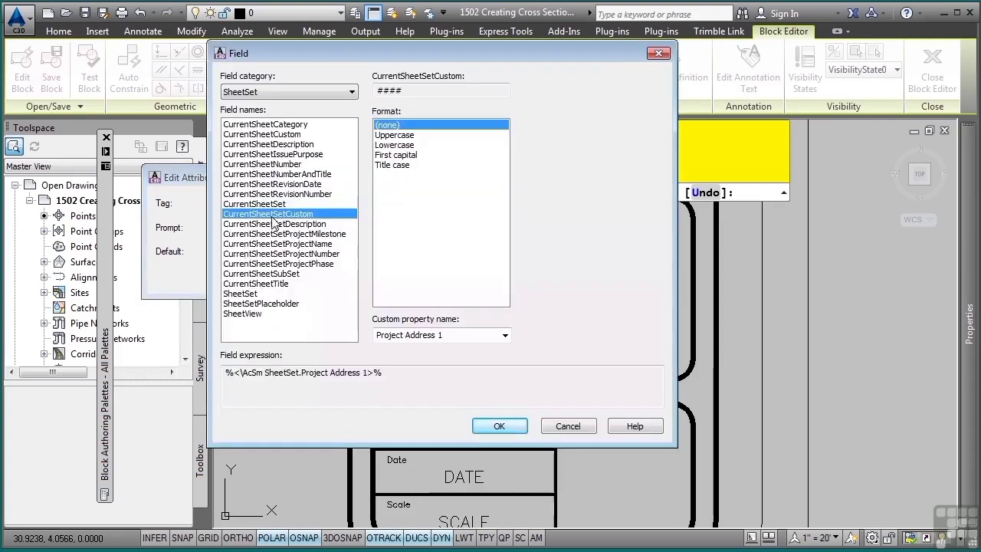
pyautogui.click(456, 340)
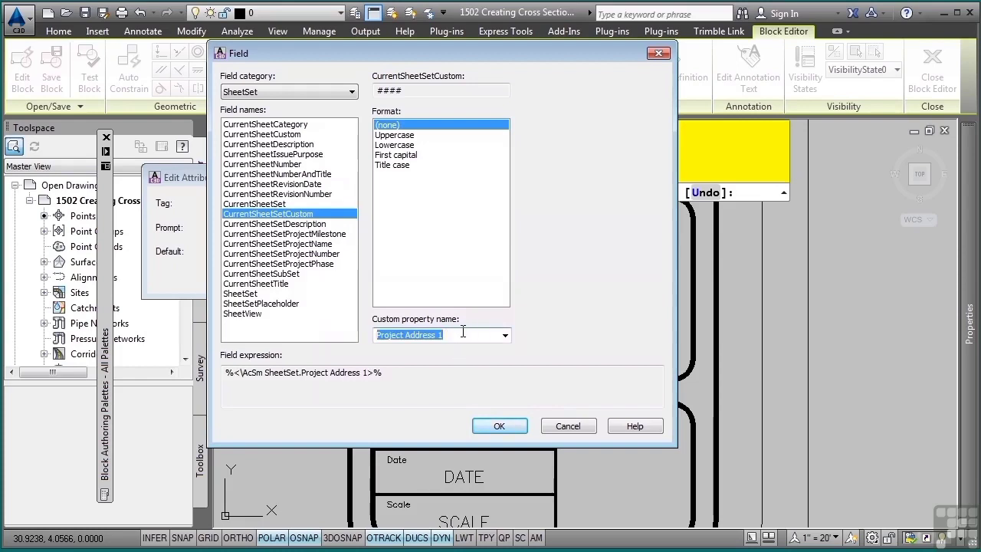
pyautogui.click(499, 426)
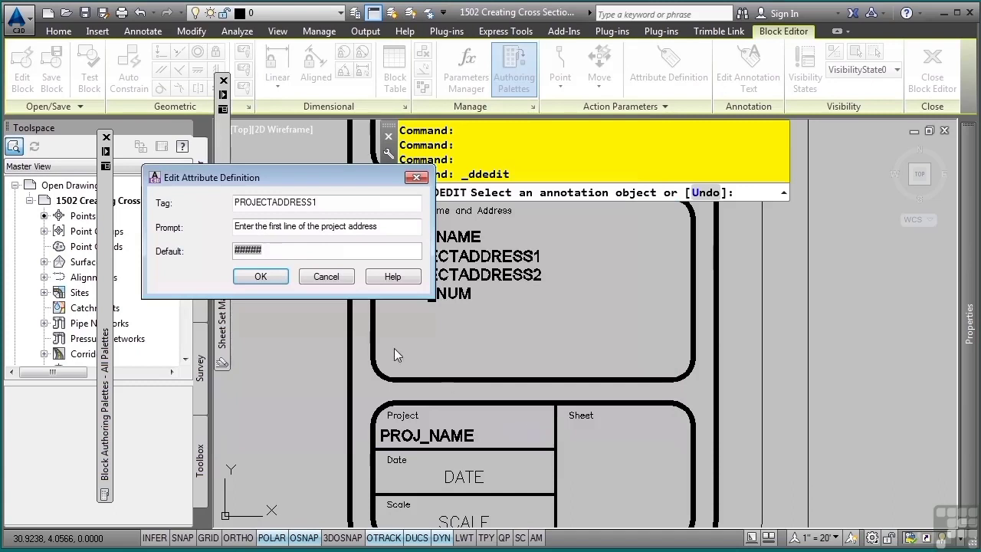
pyautogui.click(269, 276)
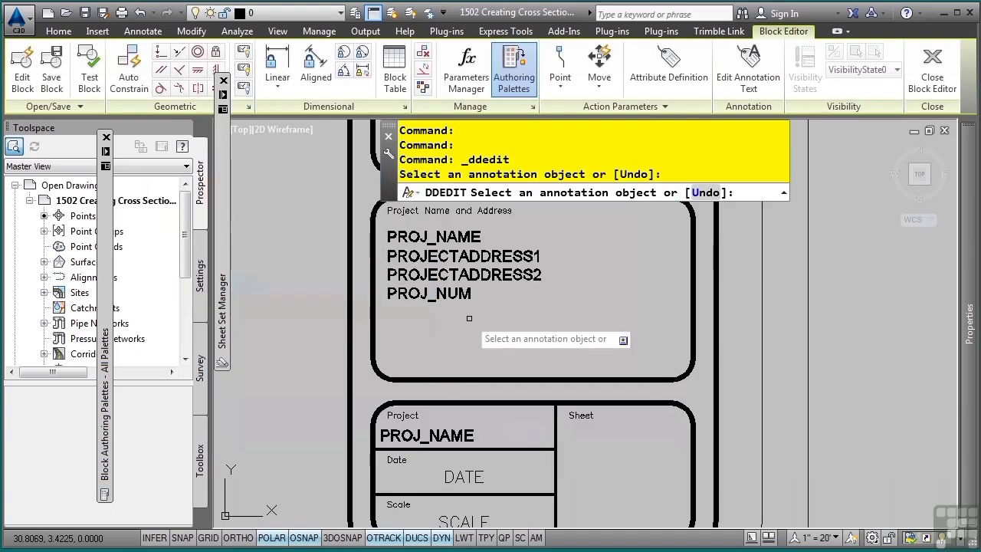
# - End the attribute editing and close the Block Editor to return to the XSEC-20 layout
pyautogui.scroll(-3, 484, 361)
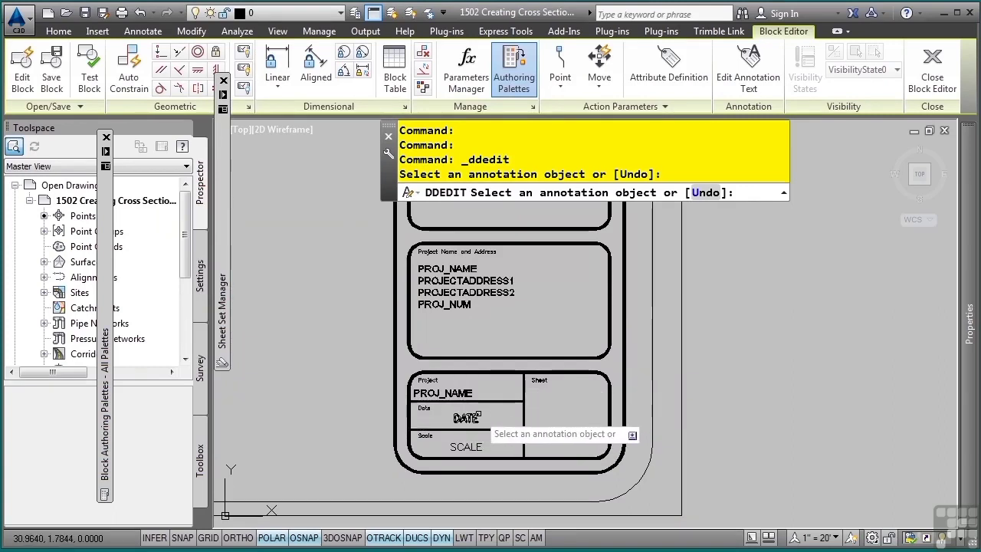
pyautogui.press('Escape')
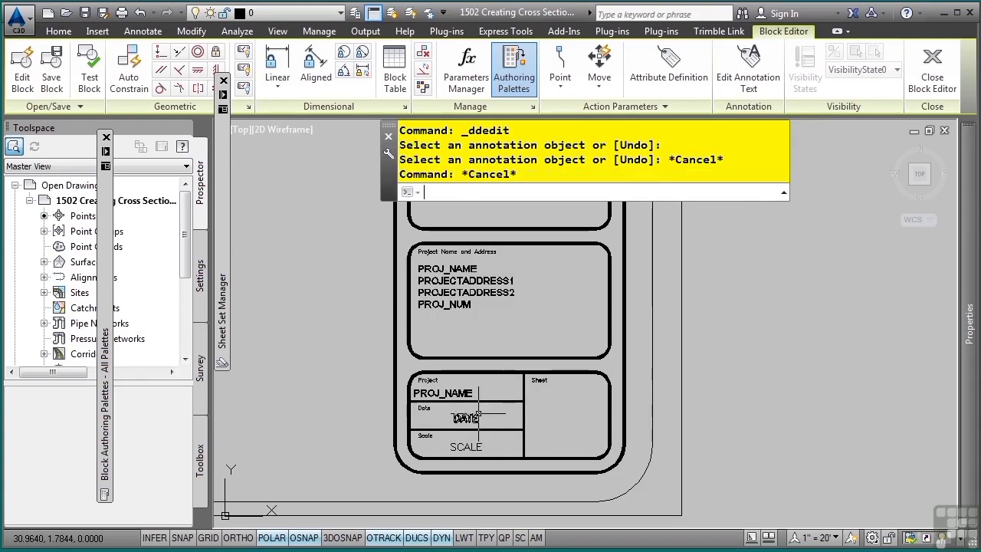
pyautogui.click(932, 69)
pyautogui.click(498, 213)
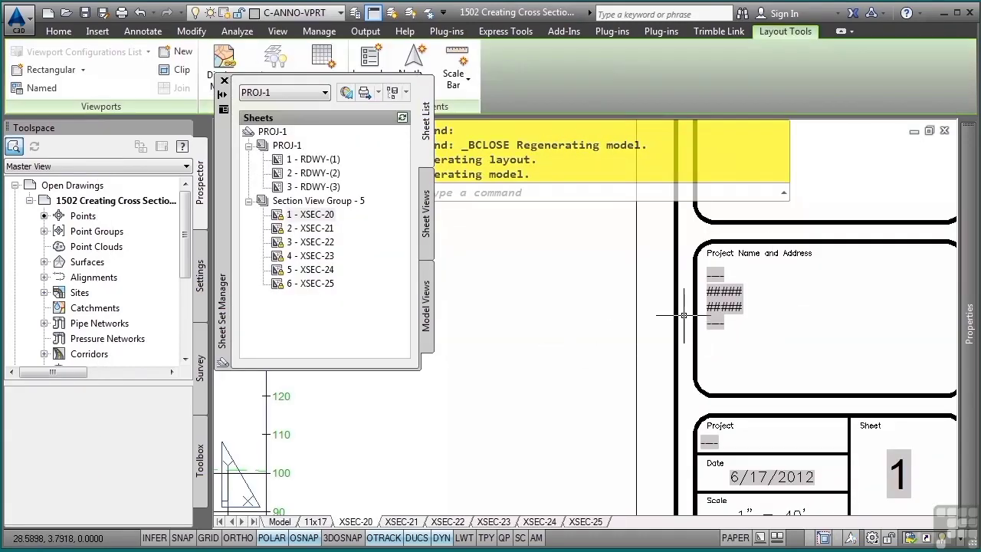
# - In the PROJ-1 sheet set properties, set the project number to PROJ-1 and the project name to REHAB ROAD US 1
pyautogui.scroll(-2, 646, 326)
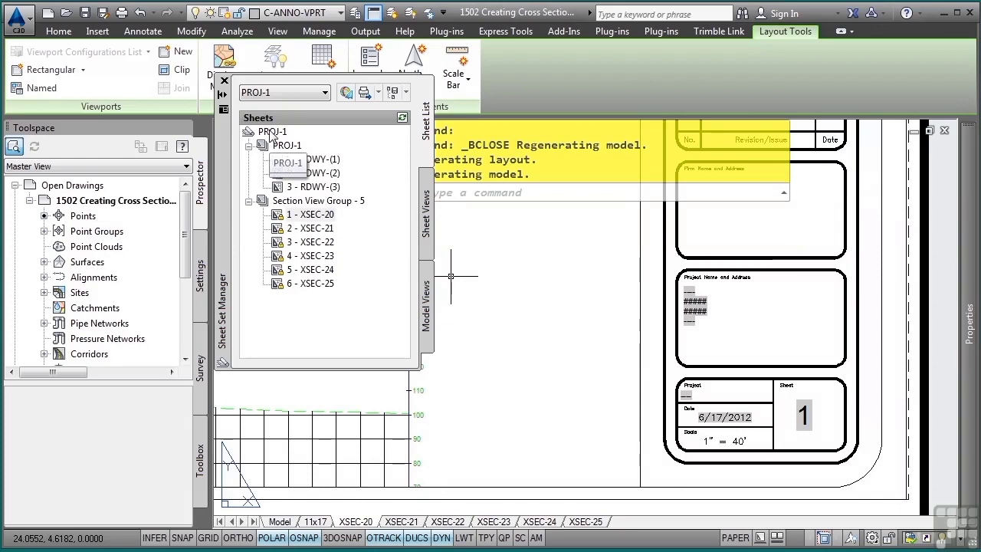
pyautogui.rightClick(278, 134)
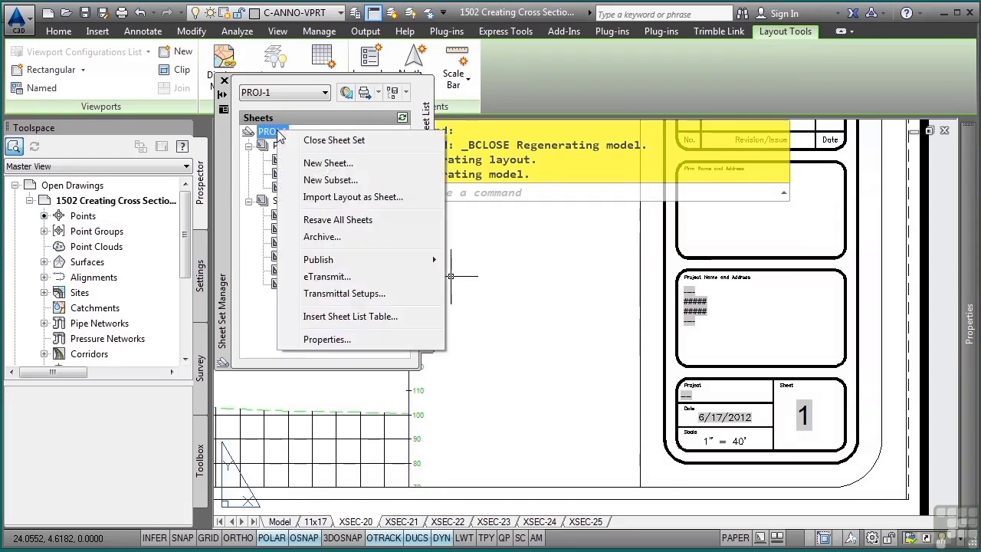
pyautogui.click(322, 339)
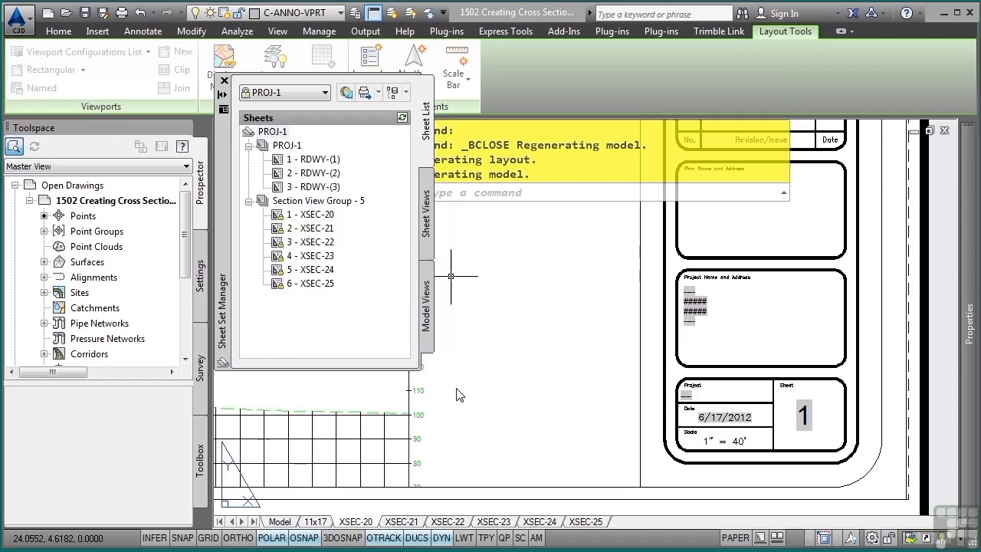
pyautogui.click(428, 200)
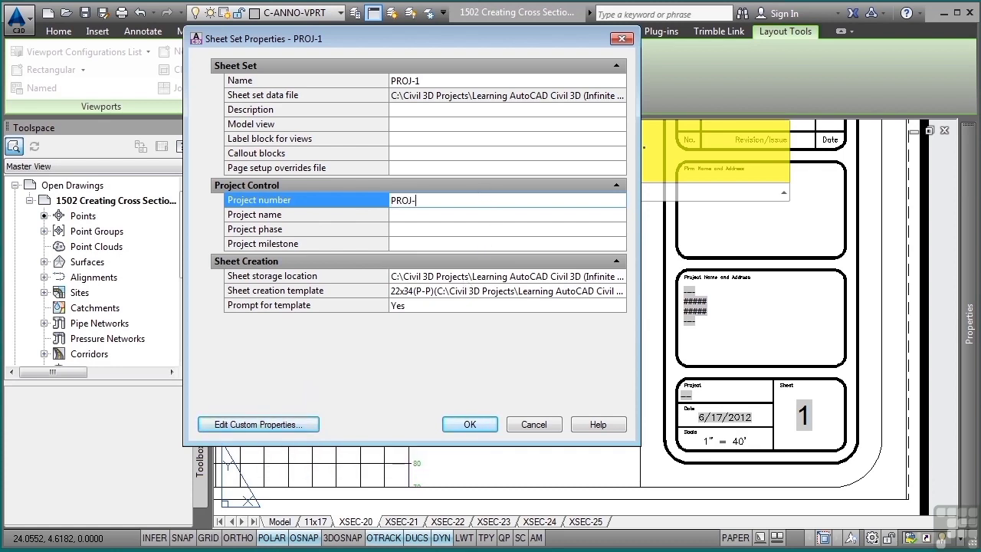
pyautogui.click(445, 215)
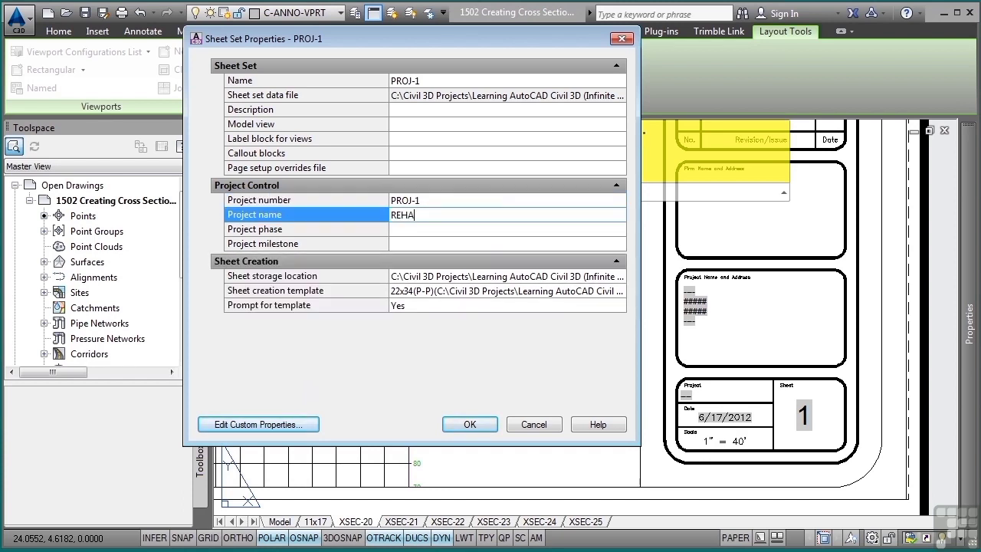
pyautogui.write('REHAB ROAD US 1')
# - Add a custom property named Project Address 1, owned by the sheet set, with the project's street address as default value
pyautogui.click(310, 428)
pyautogui.click(585, 175)
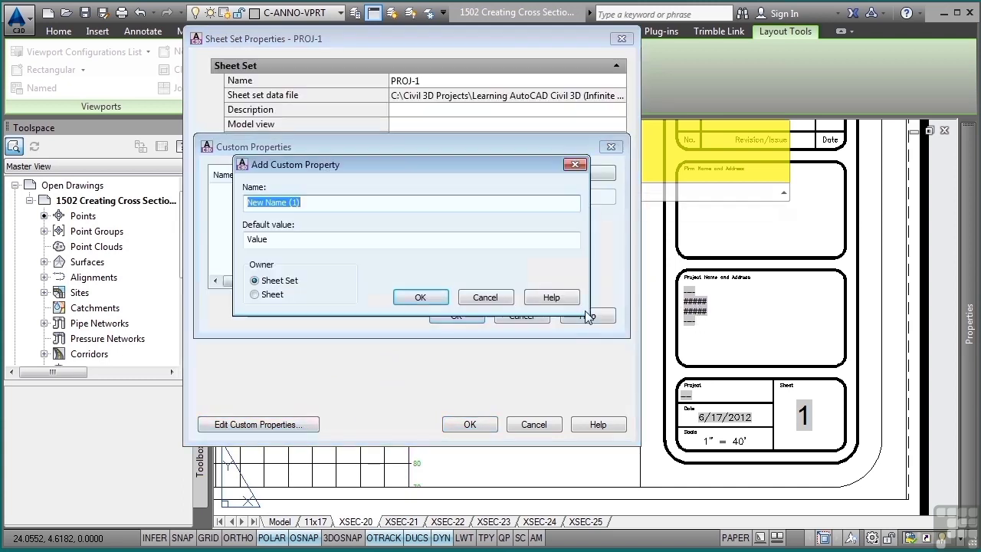
pyautogui.write('Pr')
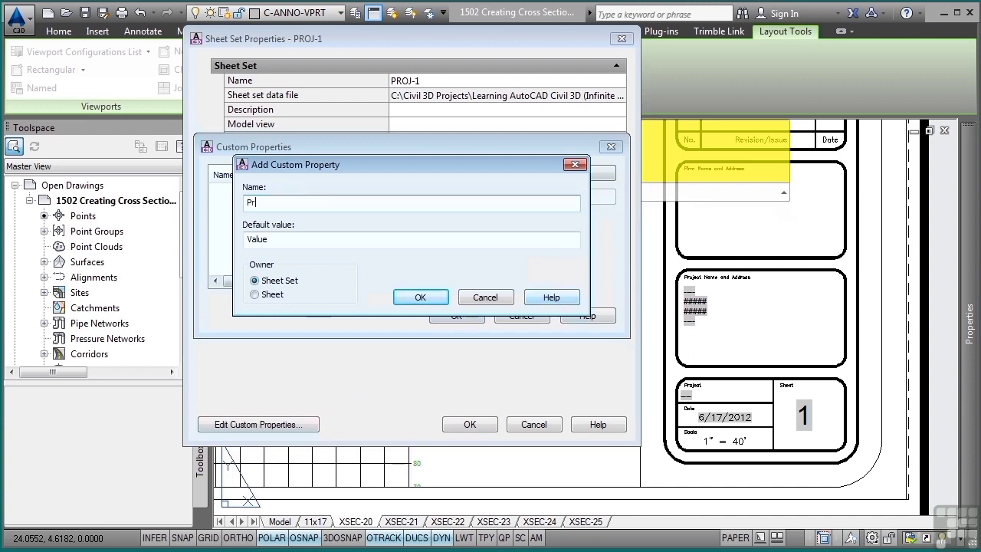
pyautogui.write('oject Address 1')
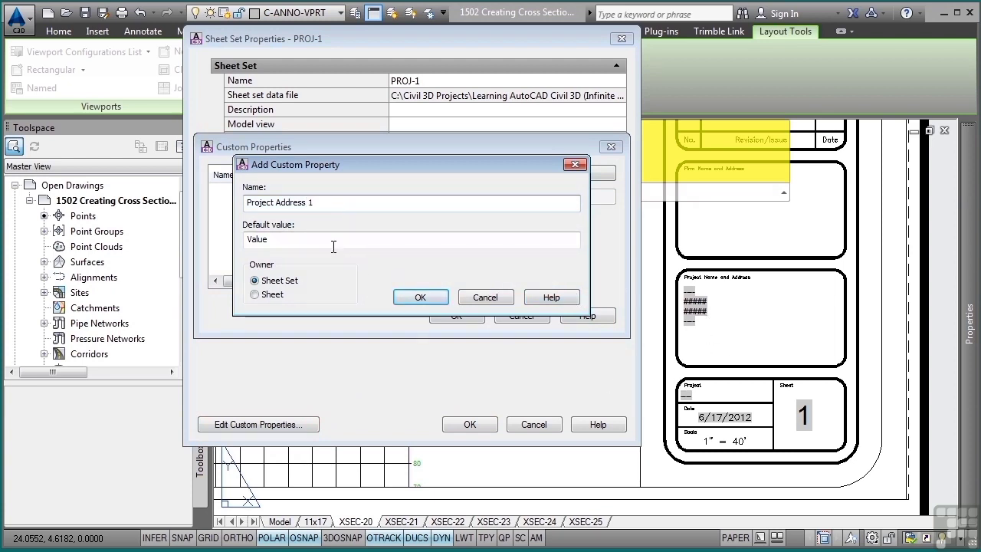
pyautogui.press('Tab')
pyautogui.write('123')
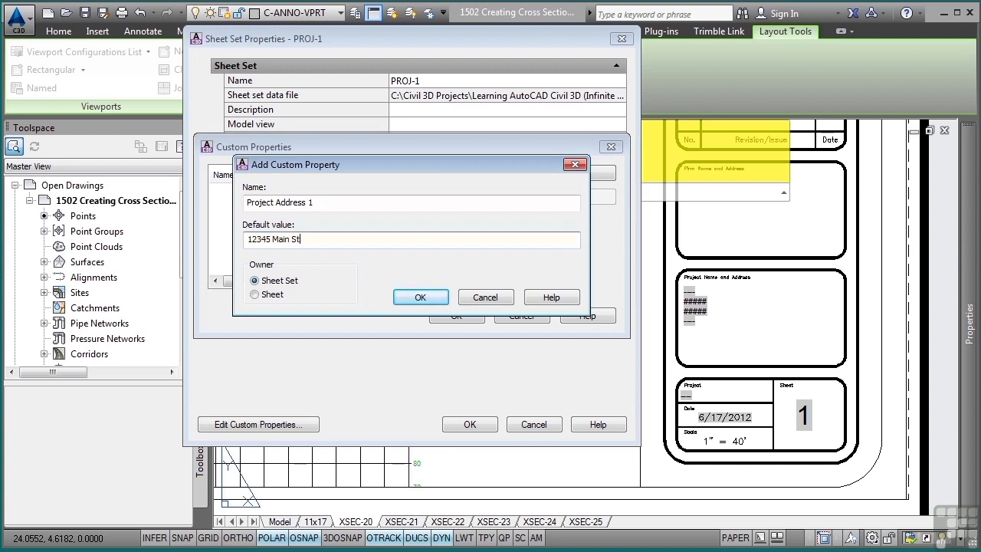
pyautogui.click(419, 298)
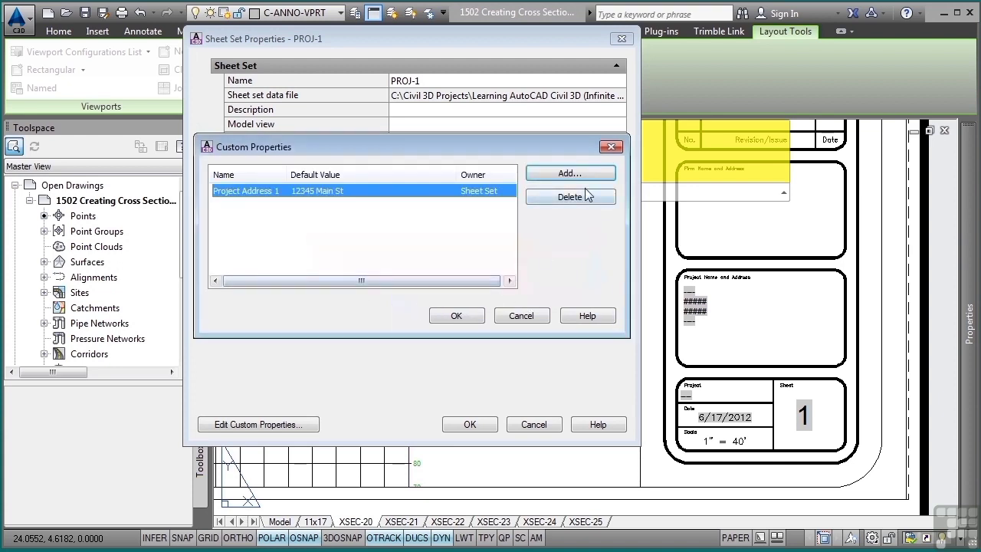
# - Add a second sheet set custom property named Project Address 2 with the city and state as default value, and accept the custom properties
pyautogui.click(570, 173)
pyautogui.write('Project A')
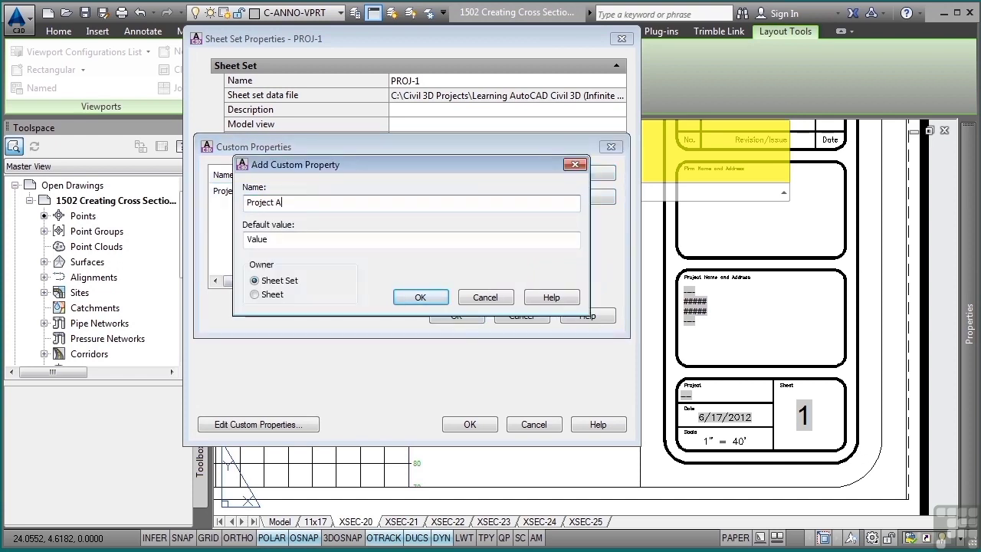
pyautogui.write('ddress 2')
pyautogui.press('Tab')
pyautogui.write('JAC')
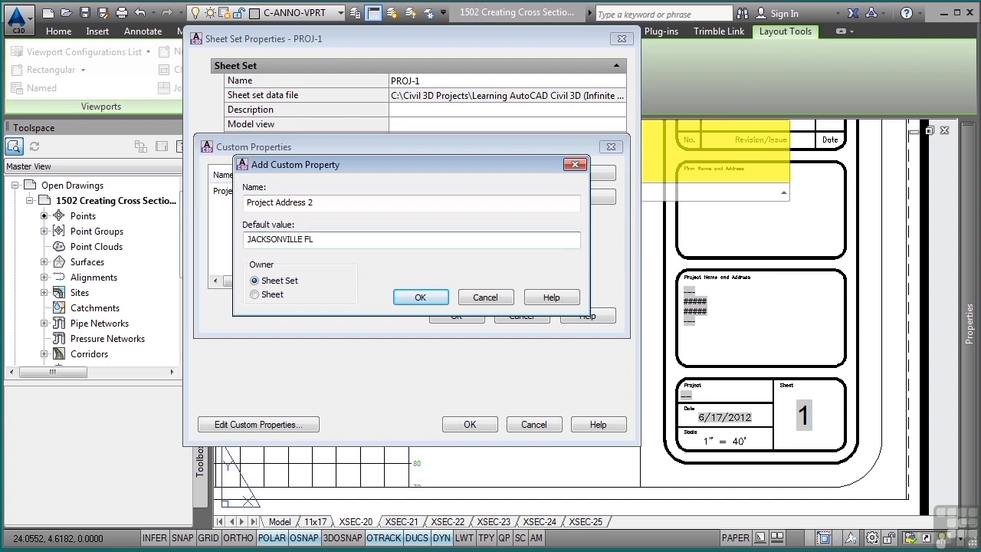
pyautogui.click(443, 299)
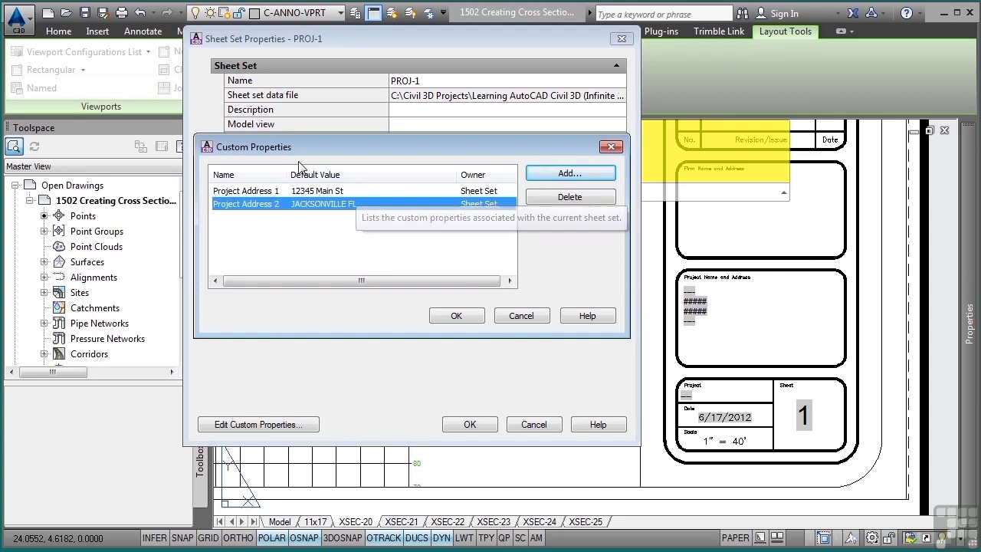
pyautogui.click(456, 316)
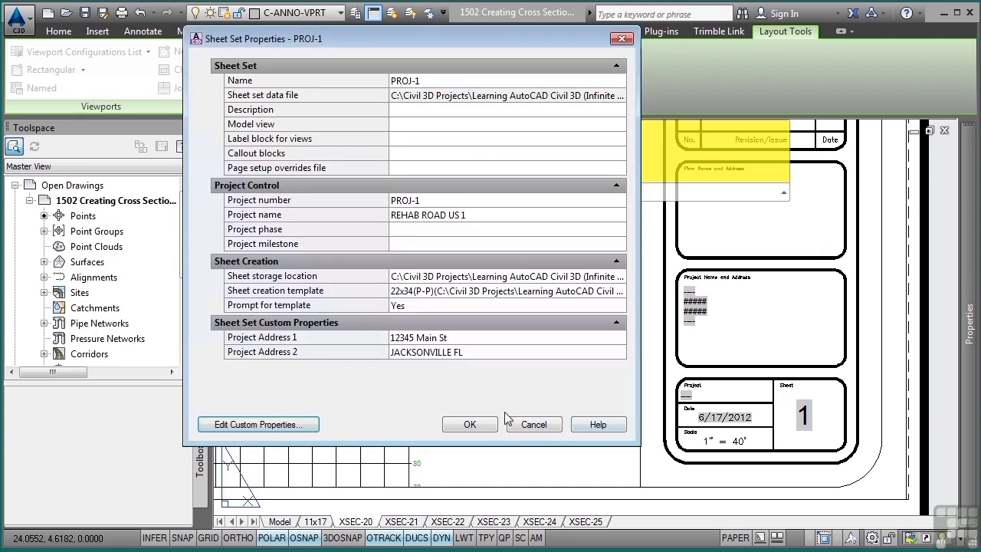
# - Apply the sheet set properties and regenerate the whole drawing to update the title block fields
pyautogui.click(470, 425)
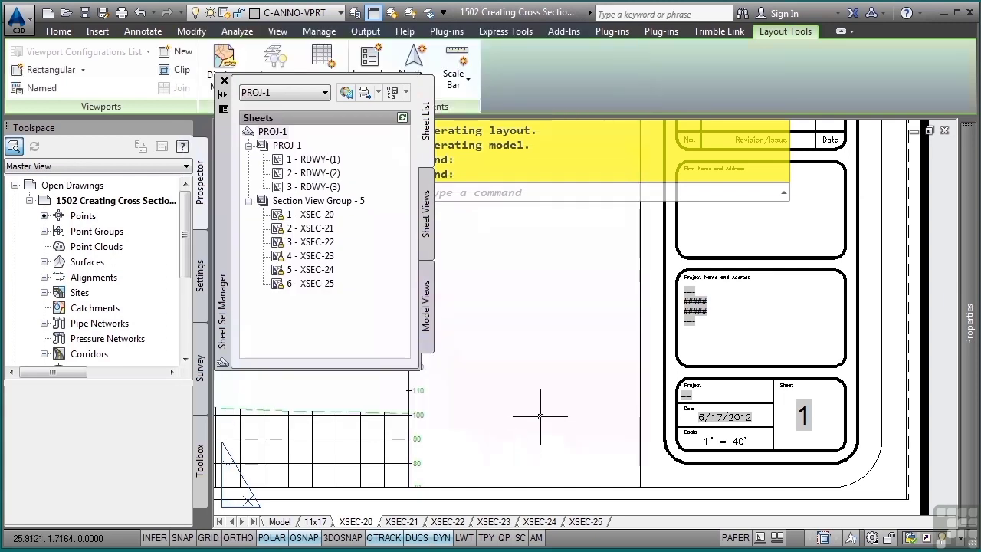
pyautogui.write('re')
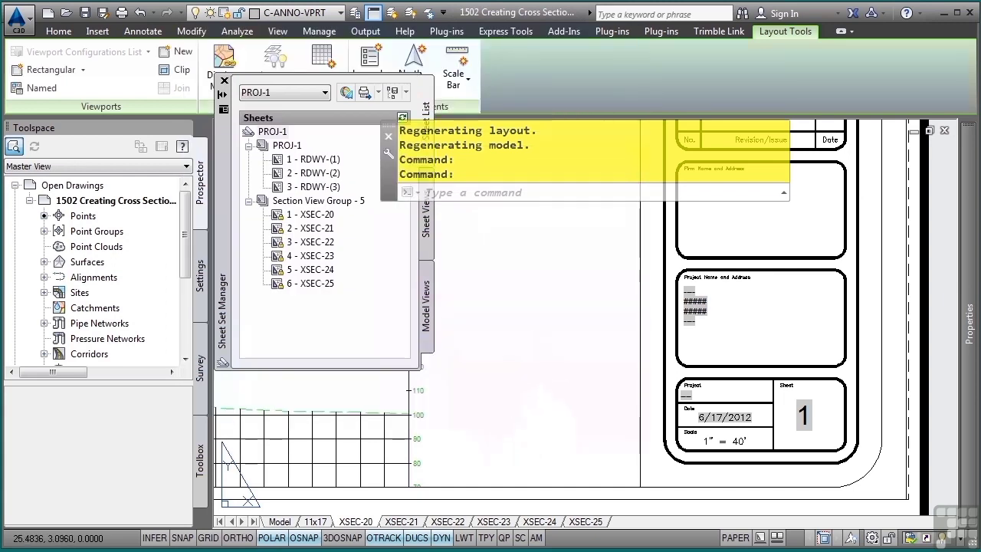
pyautogui.press('Return')
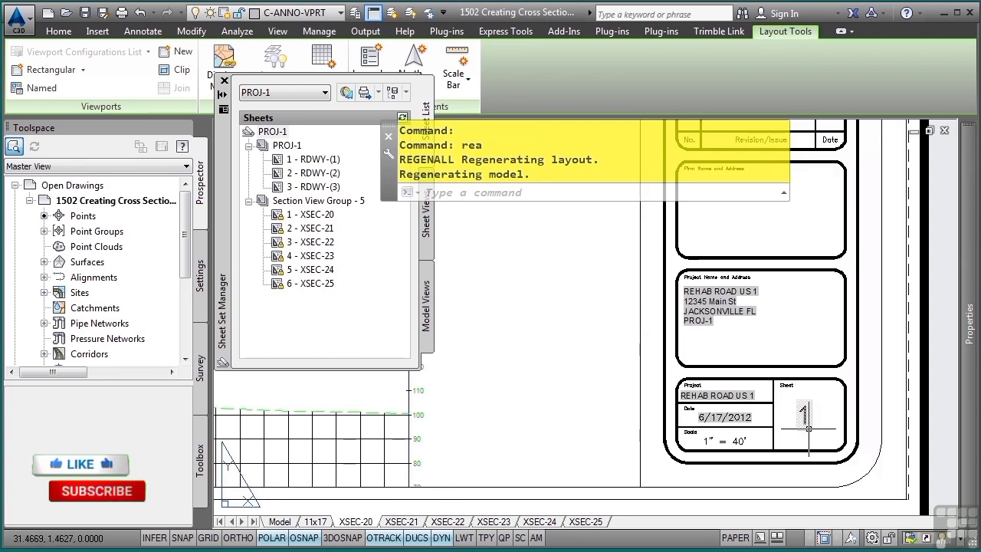
# - Renumber sheet XSEC-20 as 20, leaving the sheet number prefix out of the layout name, and continue to the following sheet
pyautogui.rightClick(313, 216)
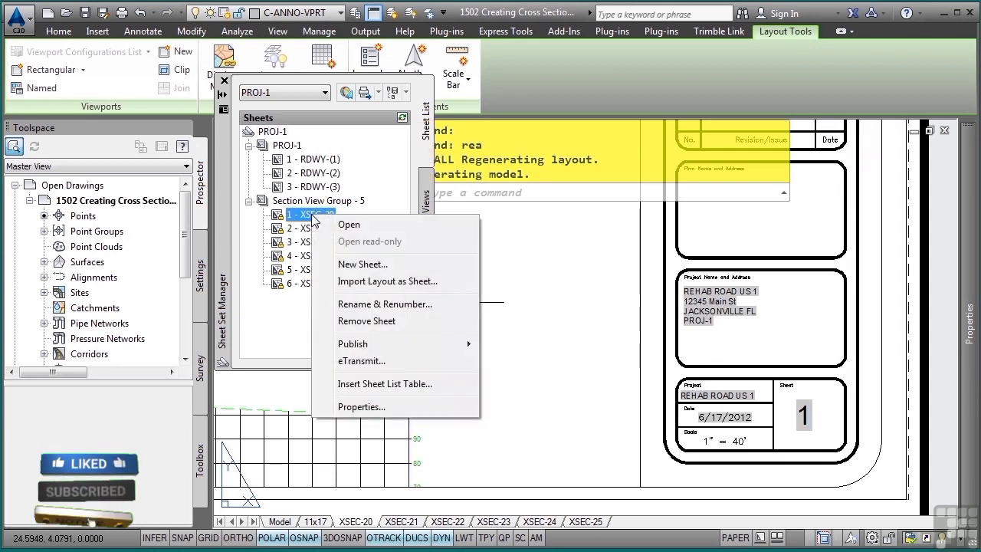
pyautogui.click(408, 305)
pyautogui.moveTo(452, 130); pyautogui.dragTo(370, 161)
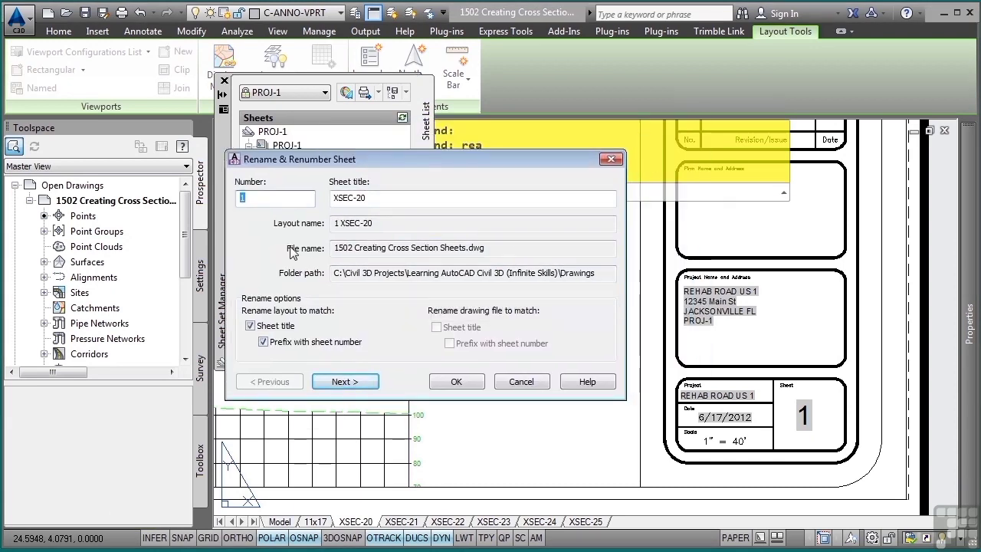
pyautogui.write('20')
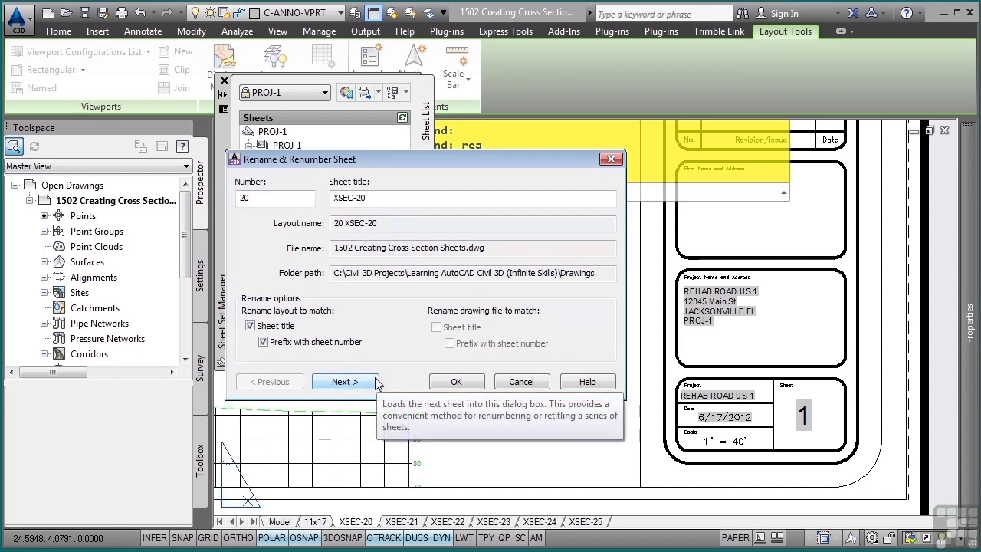
pyautogui.click(278, 343)
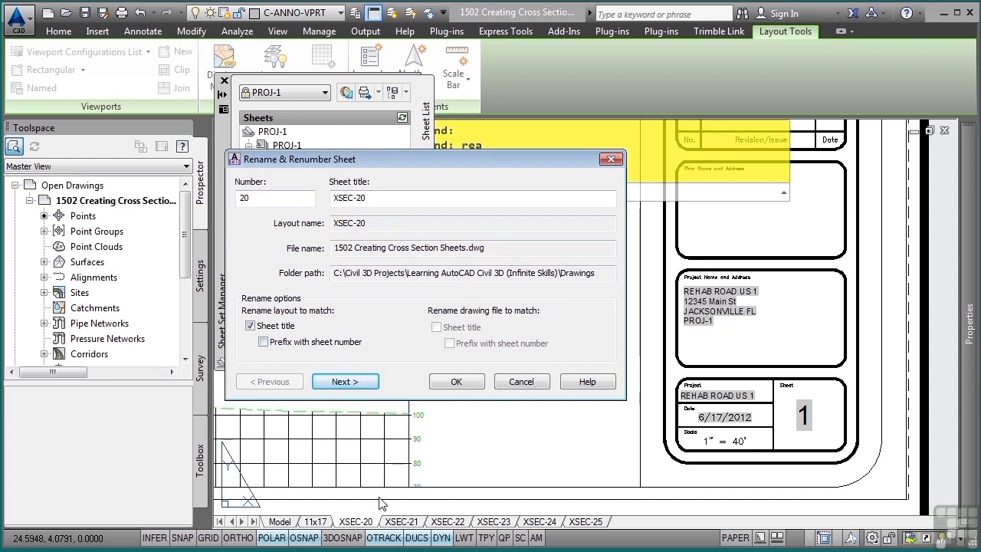
pyautogui.click(358, 382)
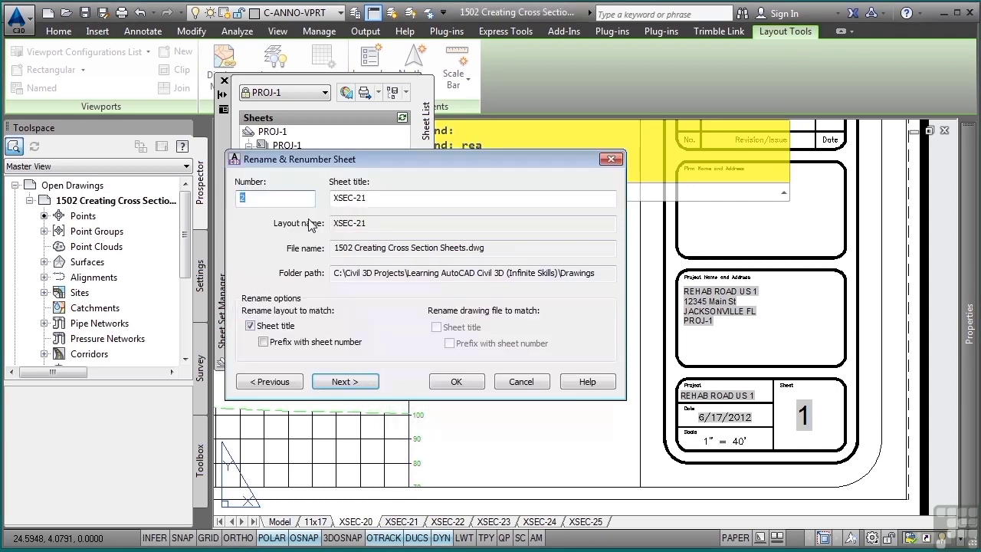
# - Renumber sheets XSEC-21 through XSEC-25 as 21 to 25, accept the changes, and regenerate the whole drawing
pyautogui.click(341, 381)
pyautogui.write('22')
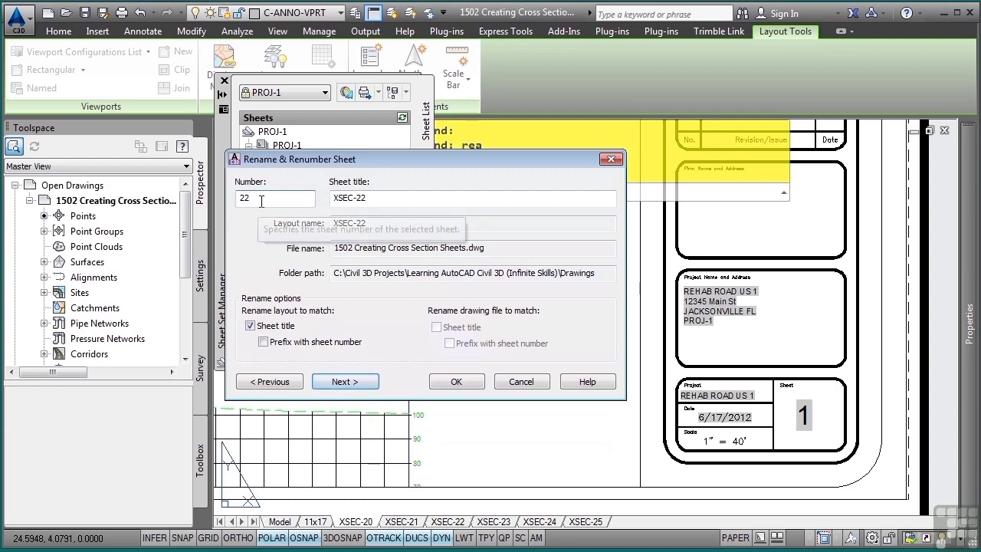
pyautogui.click(337, 381)
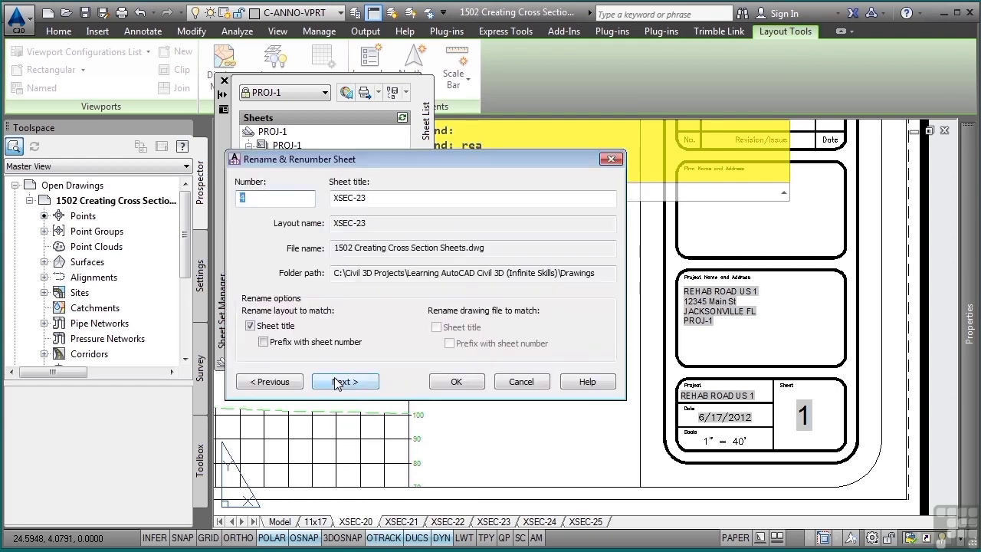
pyautogui.write('23')
pyautogui.click(355, 375)
pyautogui.click(345, 381)
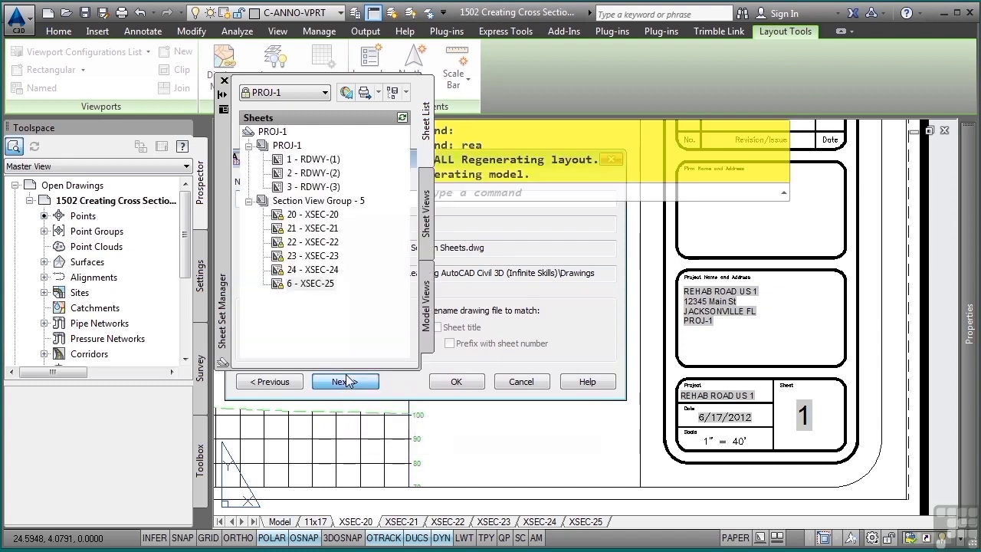
pyautogui.write('25')
pyautogui.click(454, 382)
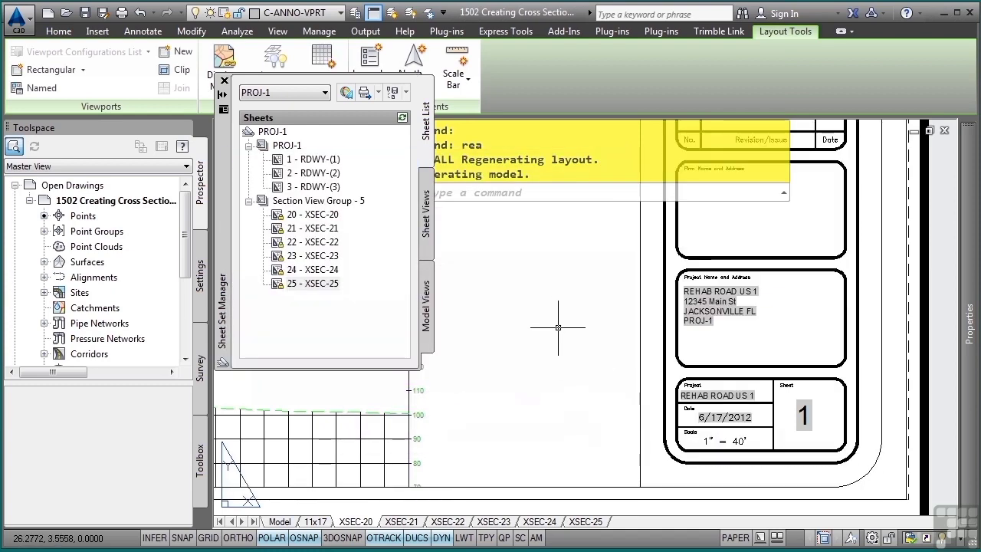
pyautogui.write('rea')
pyautogui.press('Return')
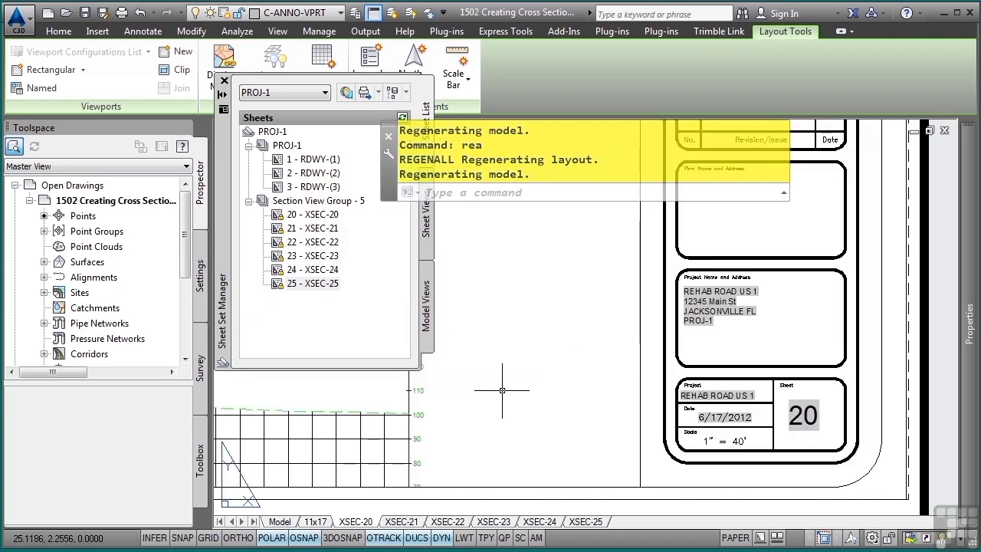
# - Examine the file name and date stamp along the edge of sheet XSEC-20, and the title block of layout XSEC-23
pyautogui.middleClick(538, 334)
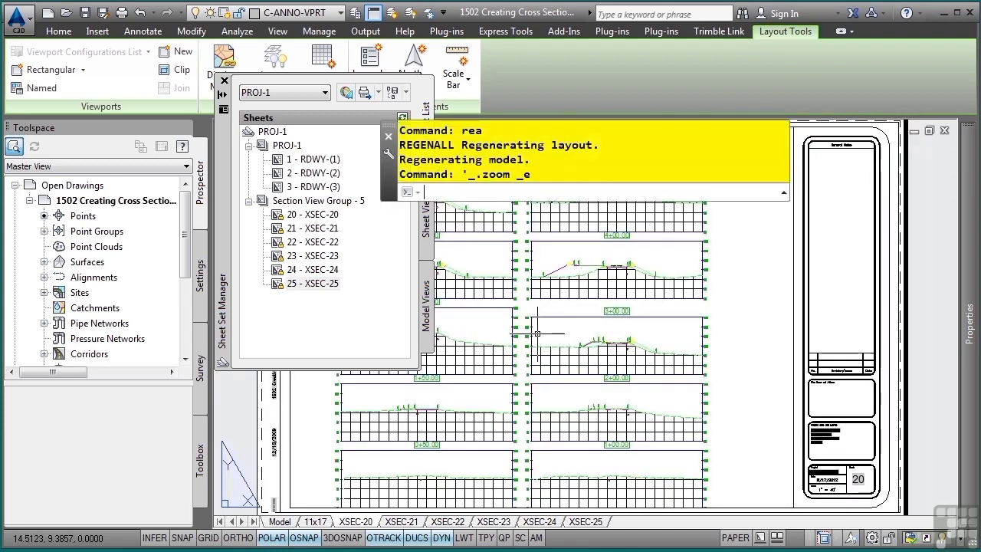
pyautogui.scroll(5, 595, 338)
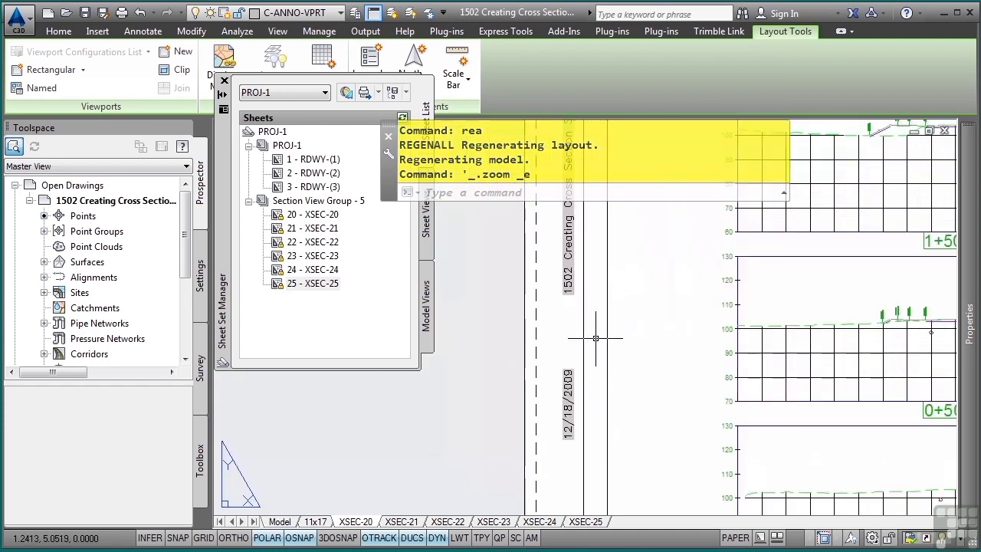
pyautogui.scroll(4, 596, 338)
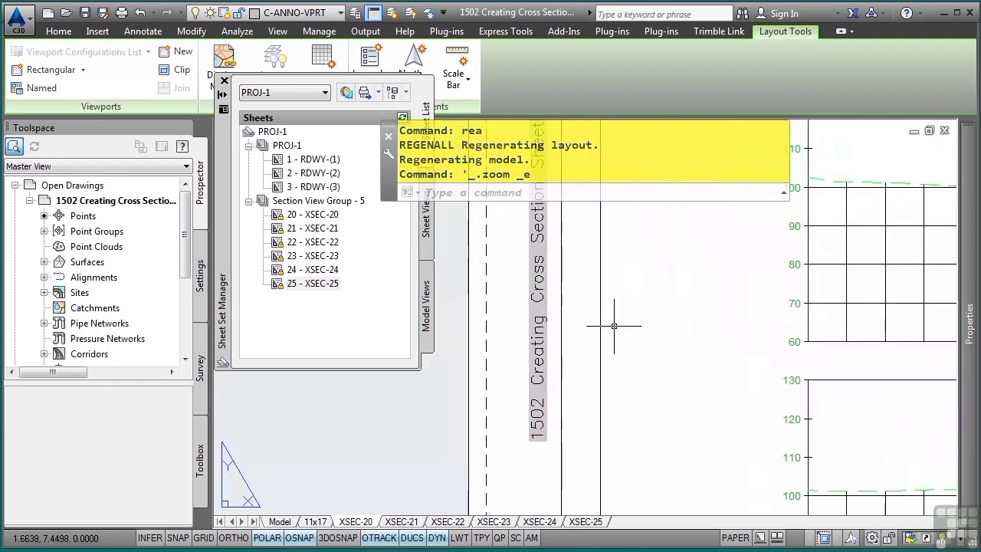
pyautogui.moveTo(614, 326); pyautogui.dragTo(606, 396, button='middle')
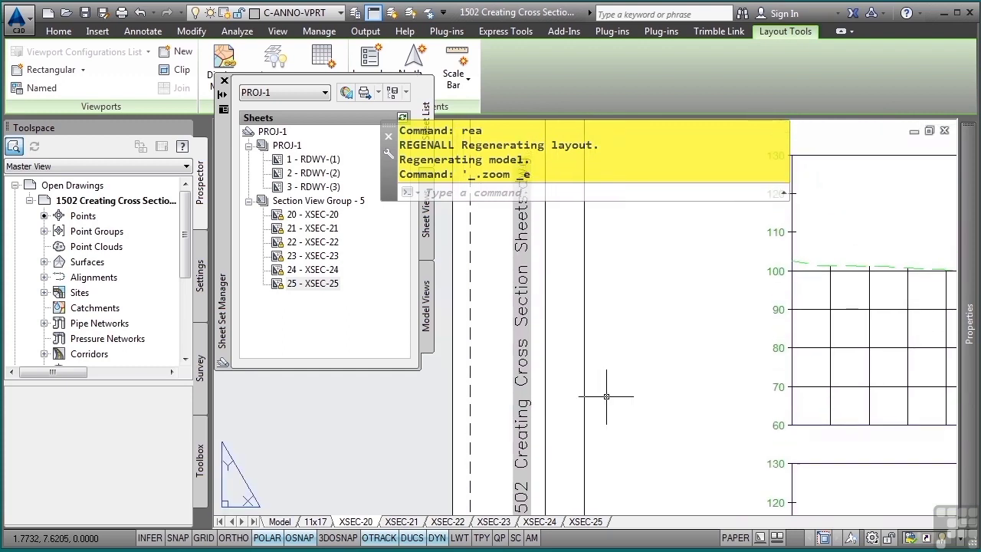
pyautogui.moveTo(619, 485); pyautogui.dragTo(622, 426, button='middle')
pyautogui.moveTo(642, 369); pyautogui.dragTo(647, 240, button='middle')
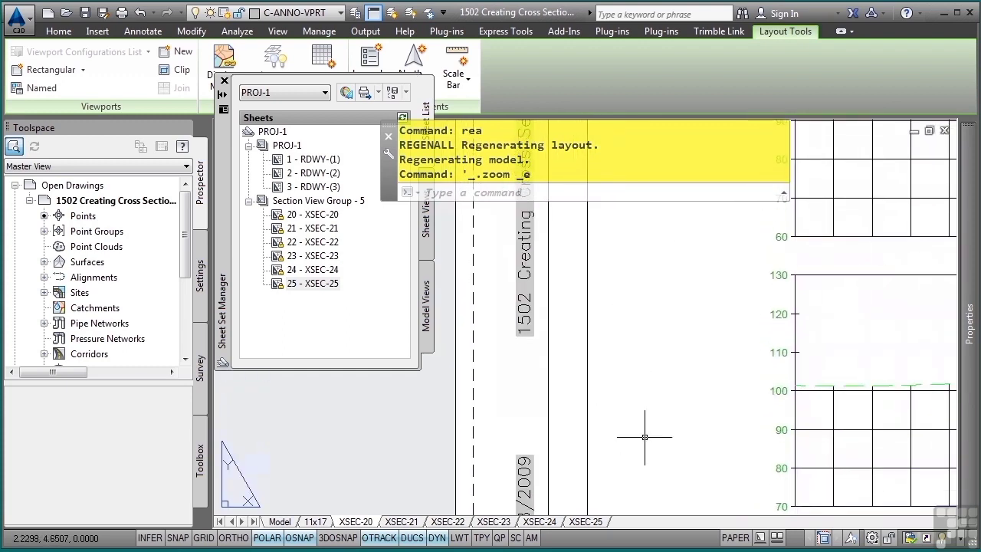
pyautogui.moveTo(645, 437); pyautogui.dragTo(575, 265, button='middle')
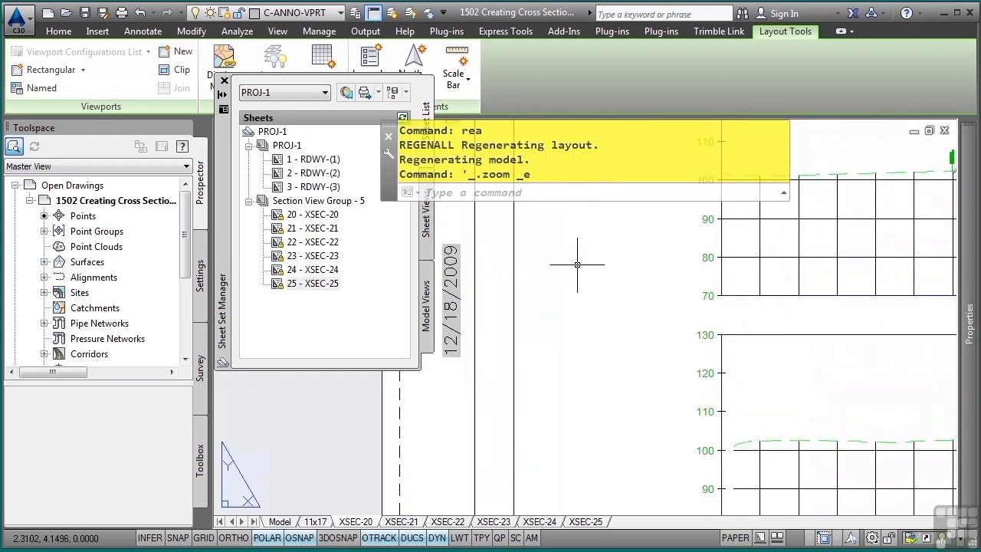
pyautogui.middleClick(618, 331)
pyautogui.middleClick(618, 331)
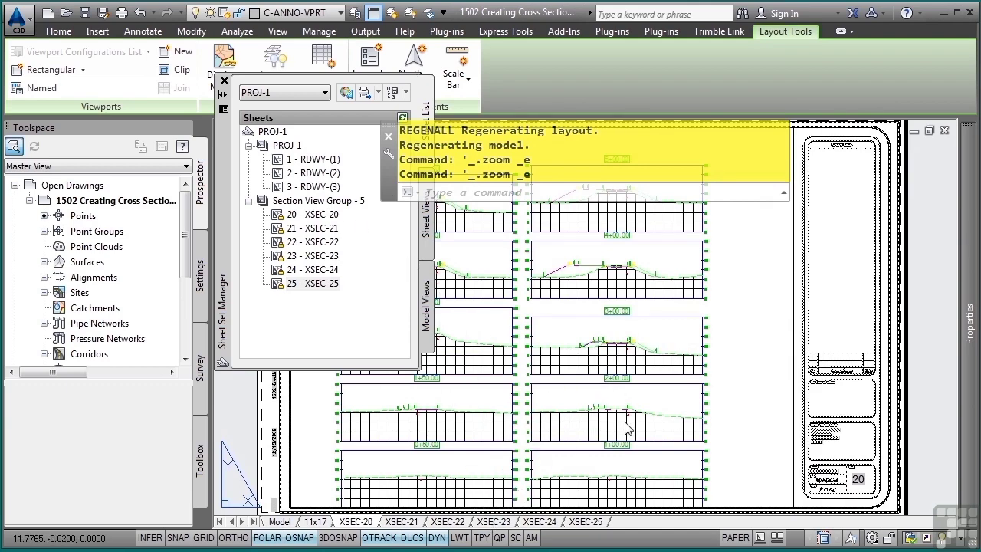
pyautogui.scroll(3, 680, 379)
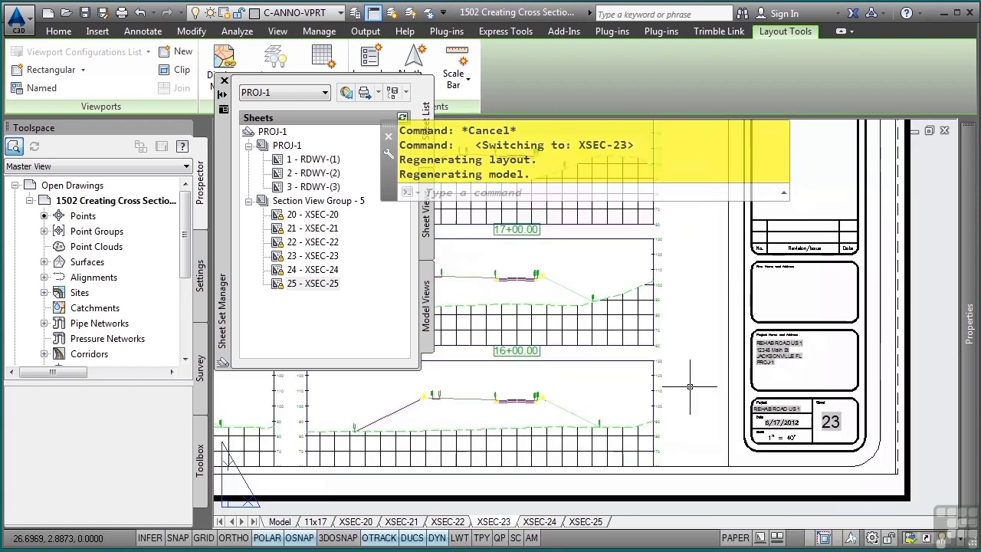
pyautogui.scroll(-2, 680, 378)
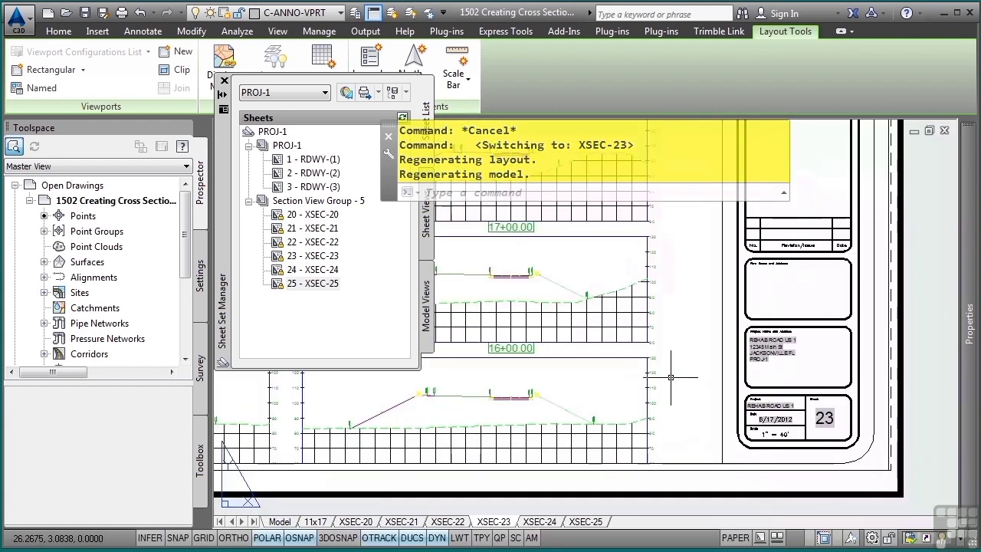
# - Open roadway sheet RDWY-(1) from the sheet set and examine the project fields and sheet number in its title block
pyautogui.doubleClick(309, 161)
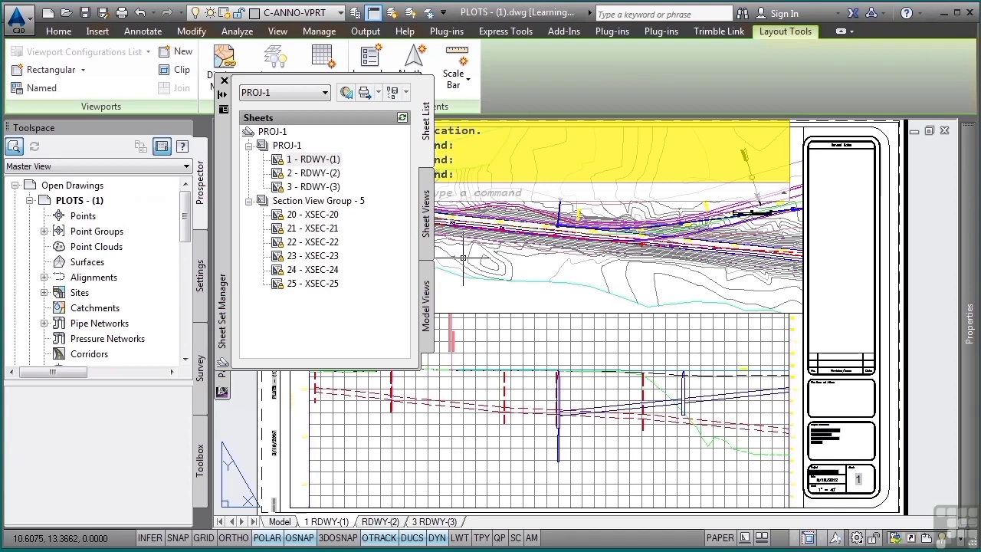
pyautogui.scroll(2, 754, 424)
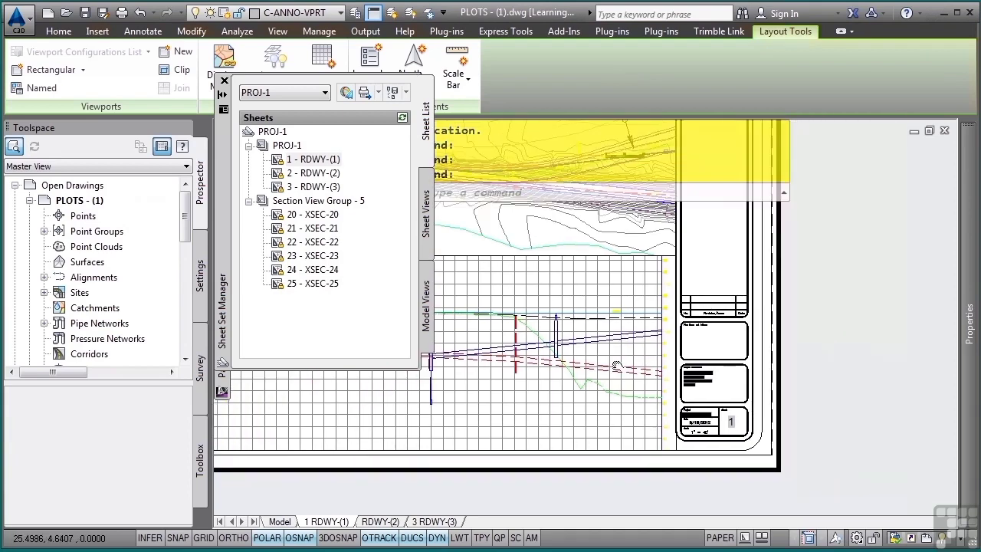
pyautogui.scroll(3, 625, 391)
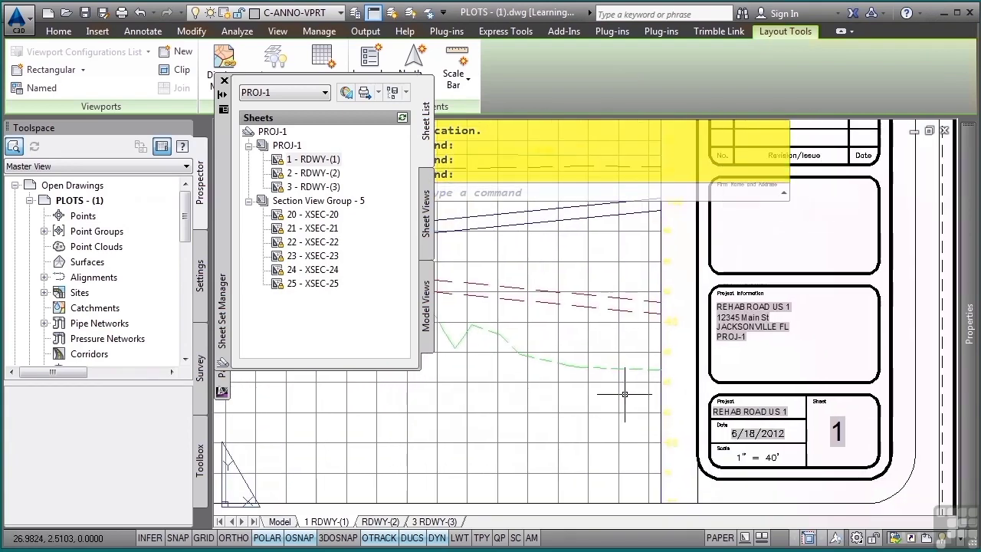
pyautogui.moveTo(624, 394); pyautogui.dragTo(457, 356, button='middle')
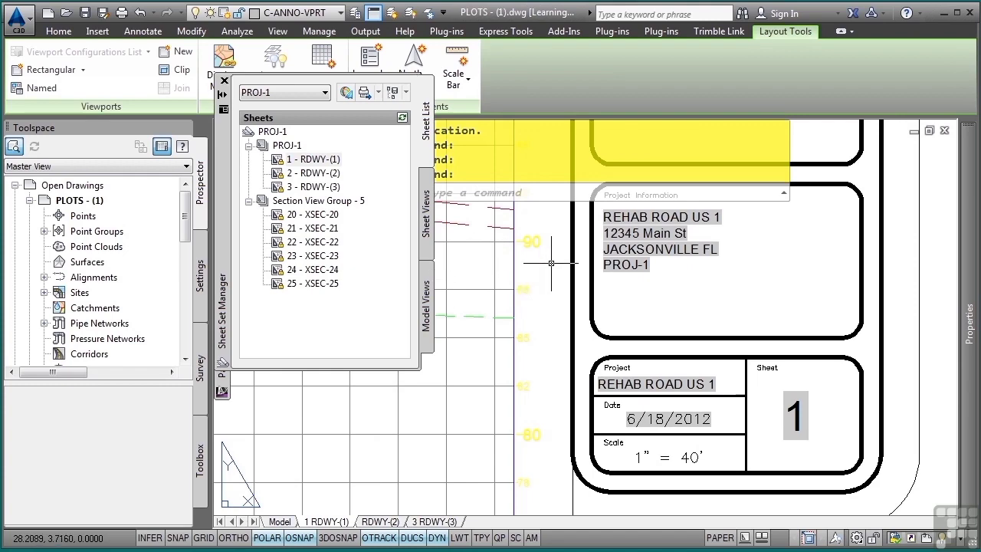
pyautogui.middleClick(605, 315)
pyautogui.middleClick(606, 316)
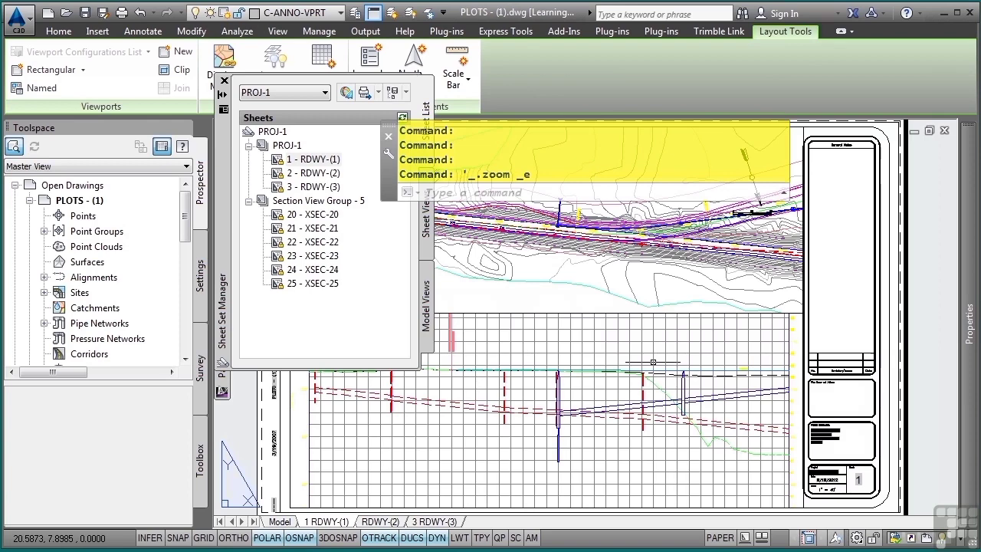